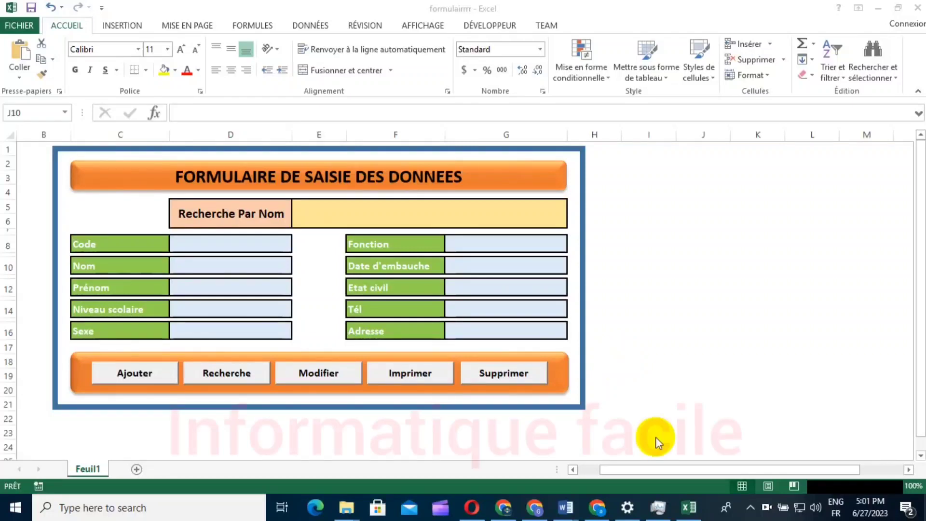
# Step: Scroll right to show the marié/Célibataire and Masculin/Féminin lists in column O, then back
pyautogui.click(476, 242)
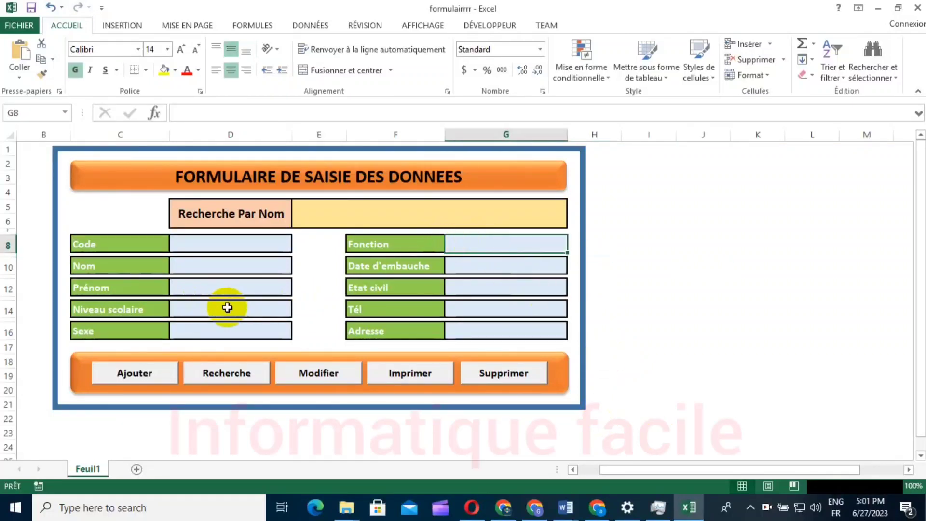
pyautogui.click(698, 319)
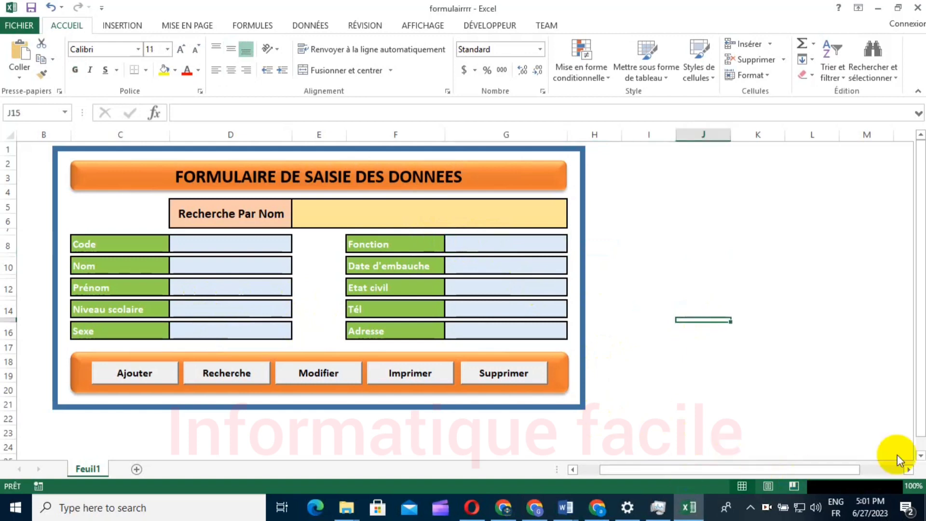
pyautogui.click(909, 470)
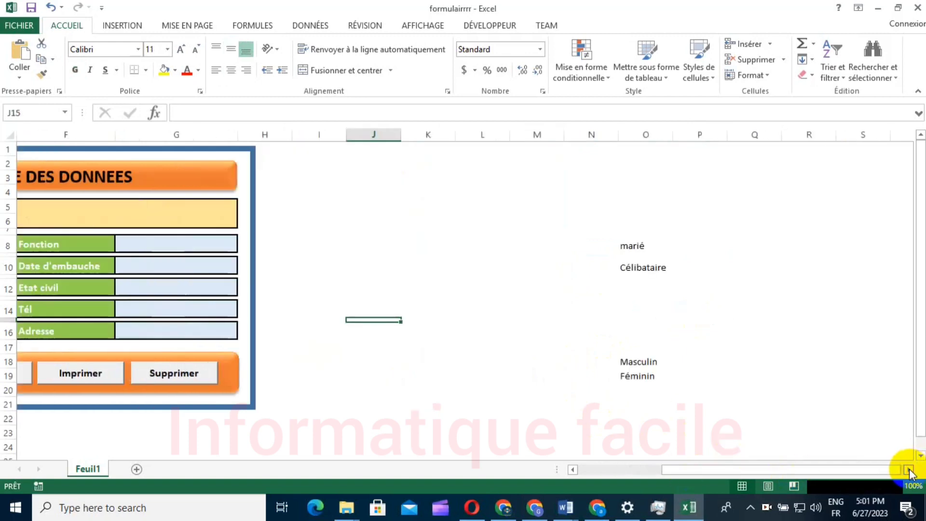
pyautogui.moveTo(788, 469); pyautogui.dragTo(755, 470)
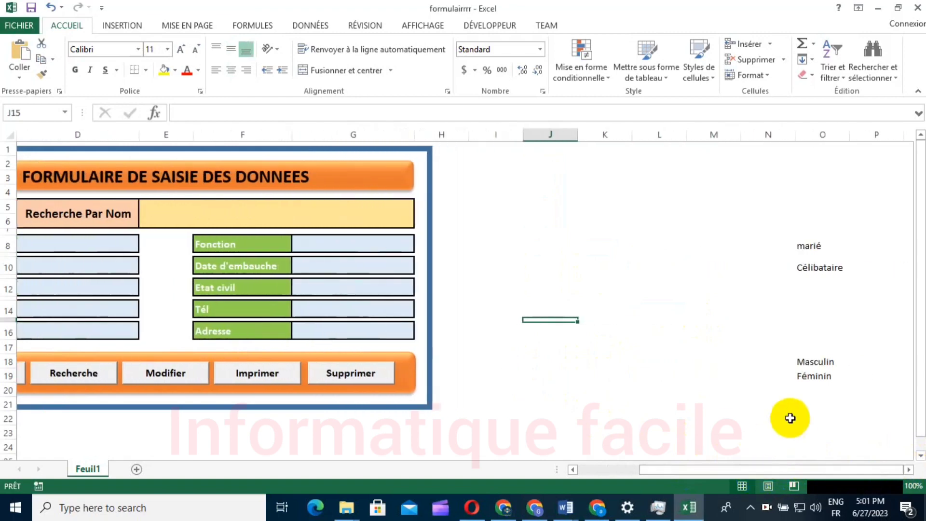
pyautogui.click(723, 359)
pyautogui.click(761, 362)
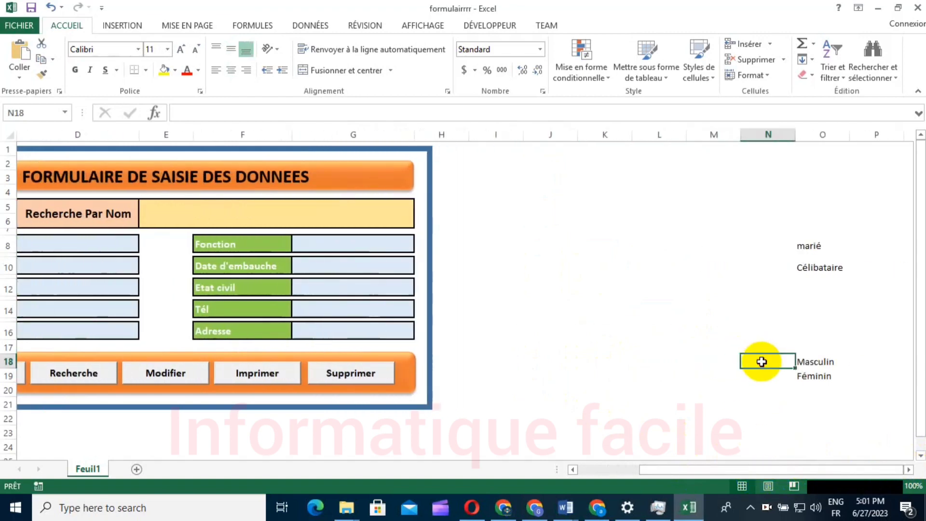
# Step: Enter comptabilté in M18 and vendeur in M19 as the job-title list
pyautogui.click(732, 365)
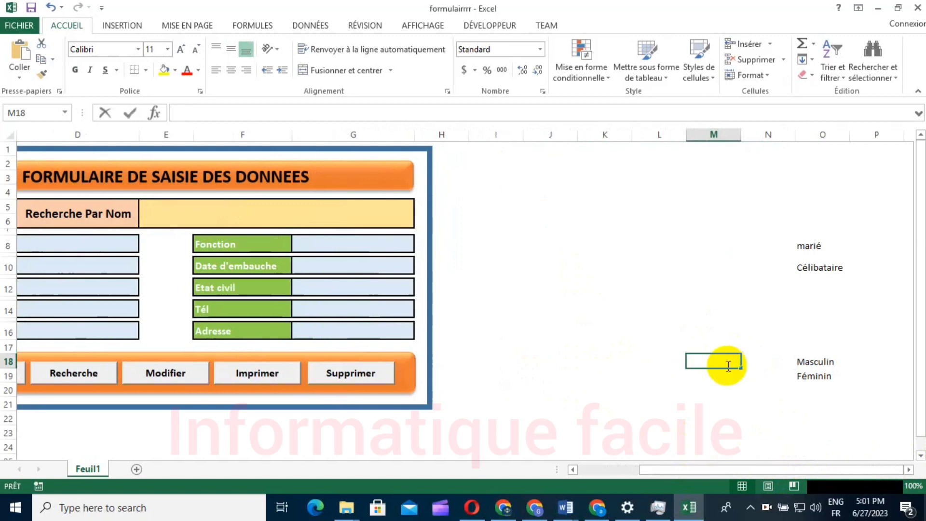
pyautogui.write('ci')
pyautogui.write('omta')
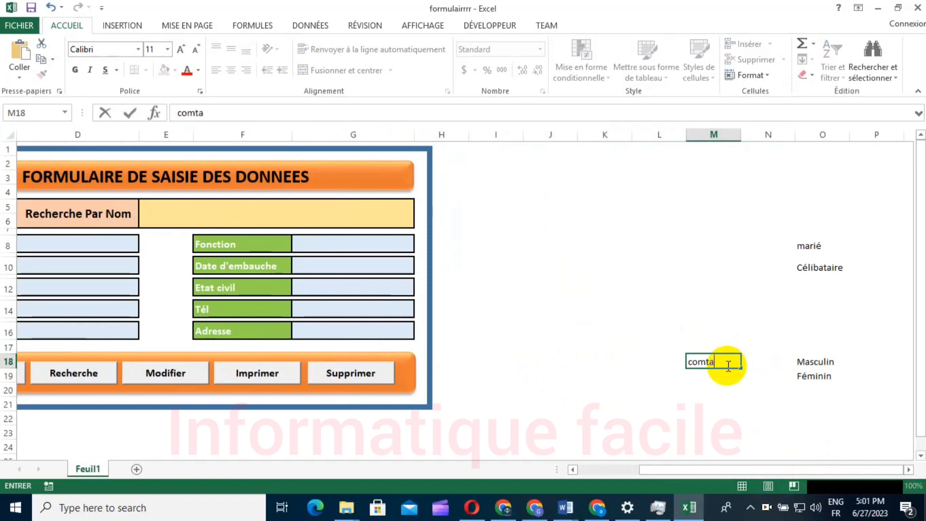
pyautogui.write('é')
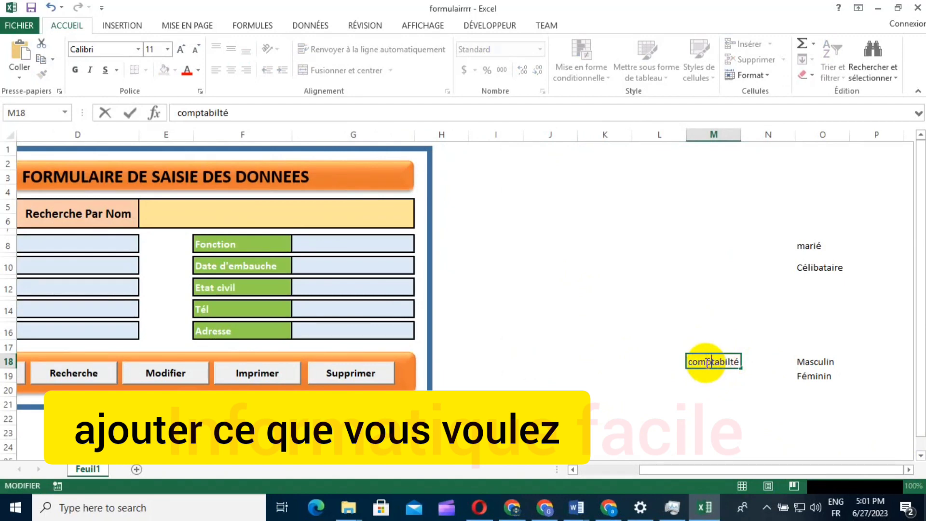
pyautogui.click(706, 373)
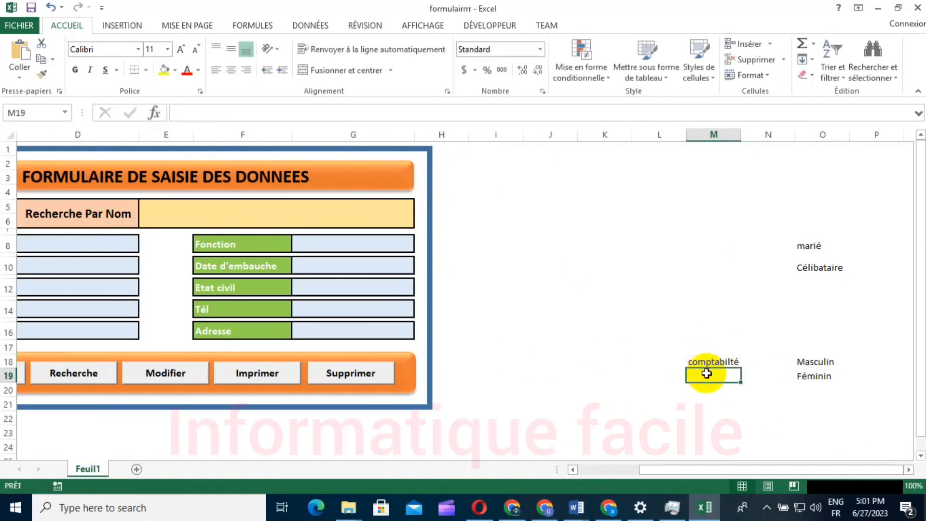
pyautogui.write('vendeur')
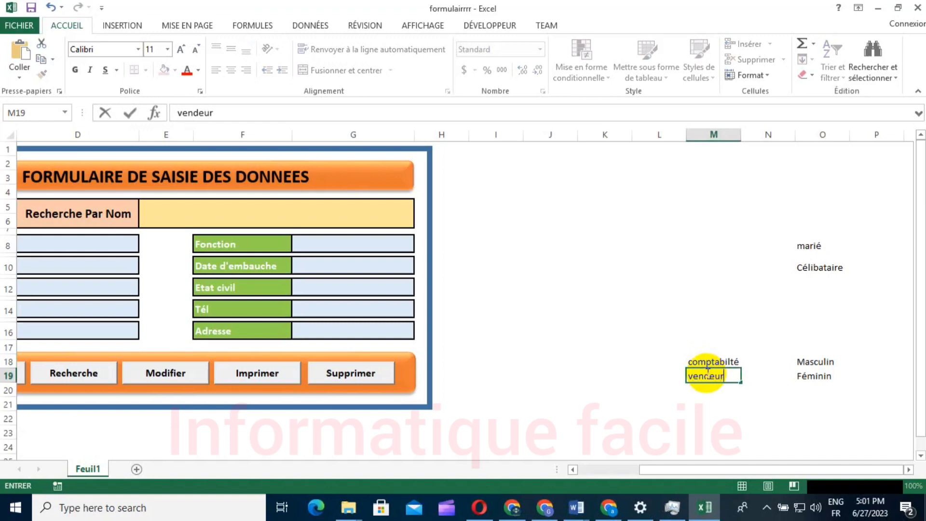
pyautogui.click(723, 400)
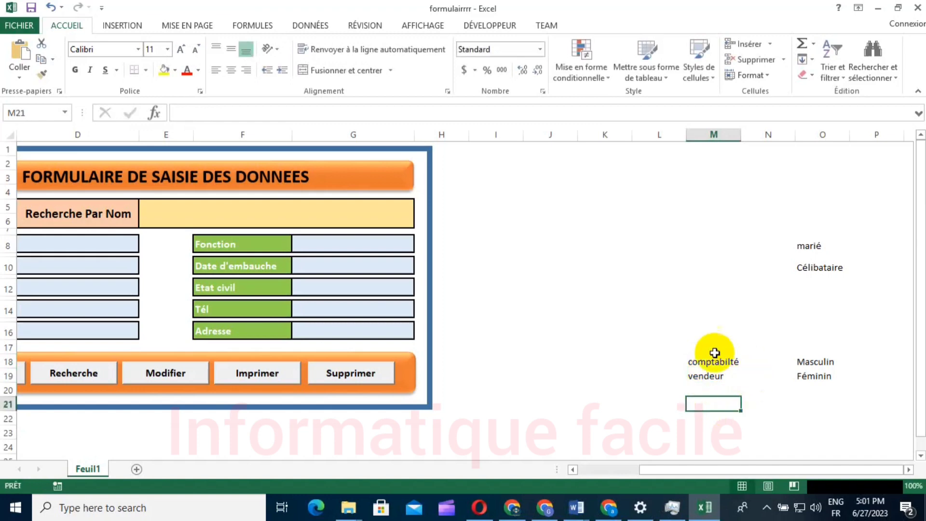
pyautogui.click(354, 241)
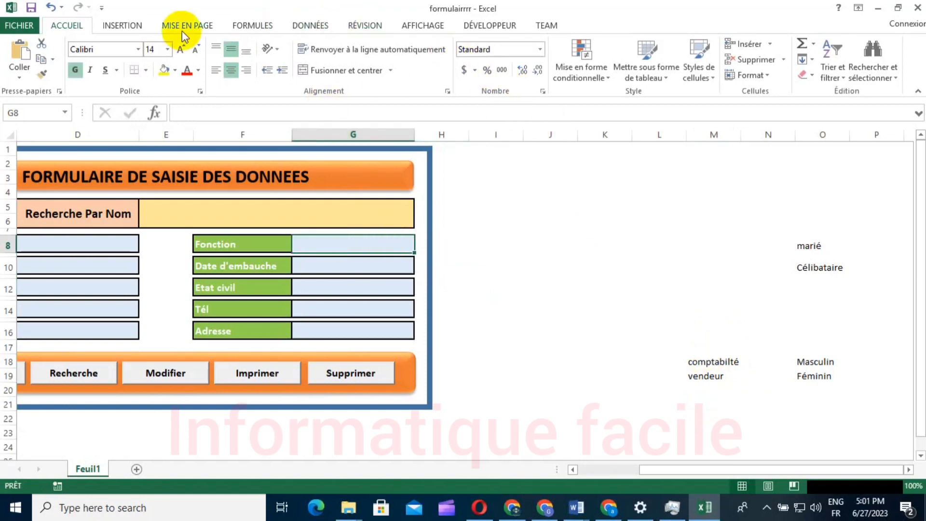
# Step: Add a Liste data validation to G8 with source =$M$18:$M$19
pyautogui.click(322, 28)
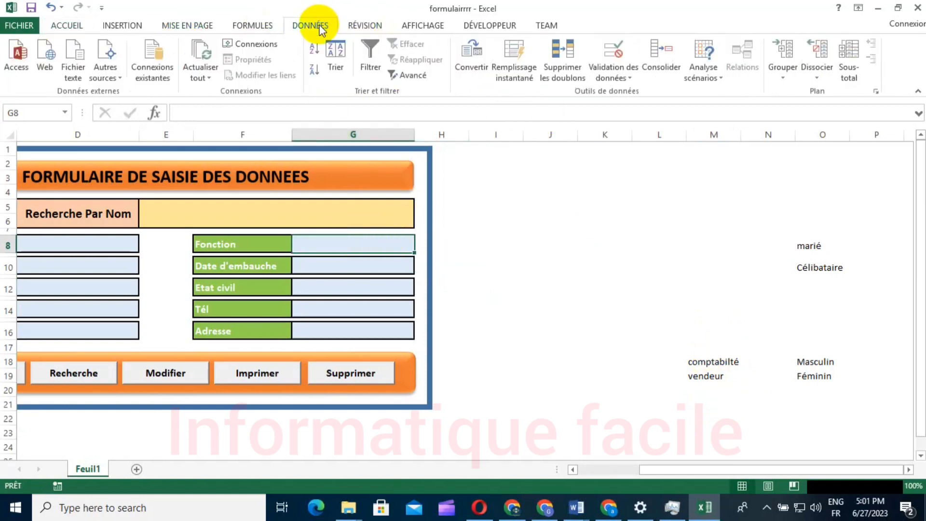
pyautogui.click(630, 79)
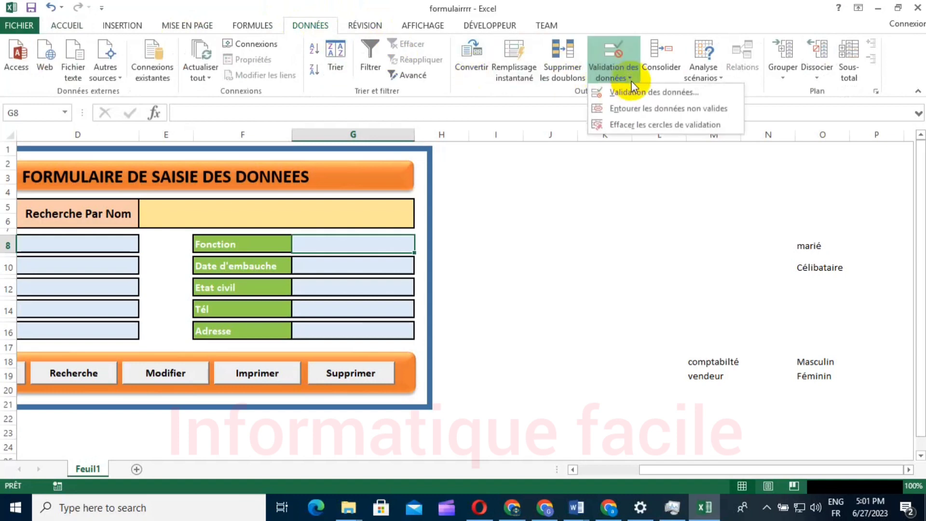
pyautogui.click(652, 95)
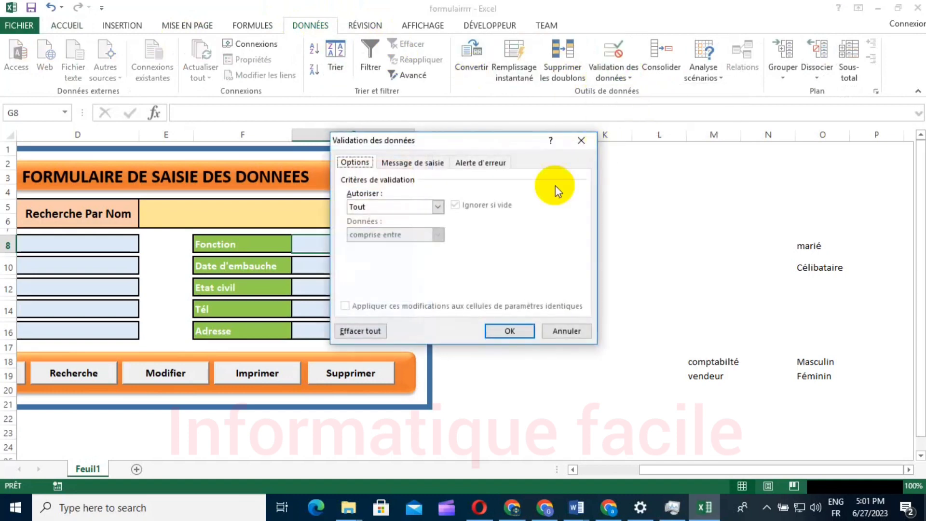
pyautogui.click(437, 208)
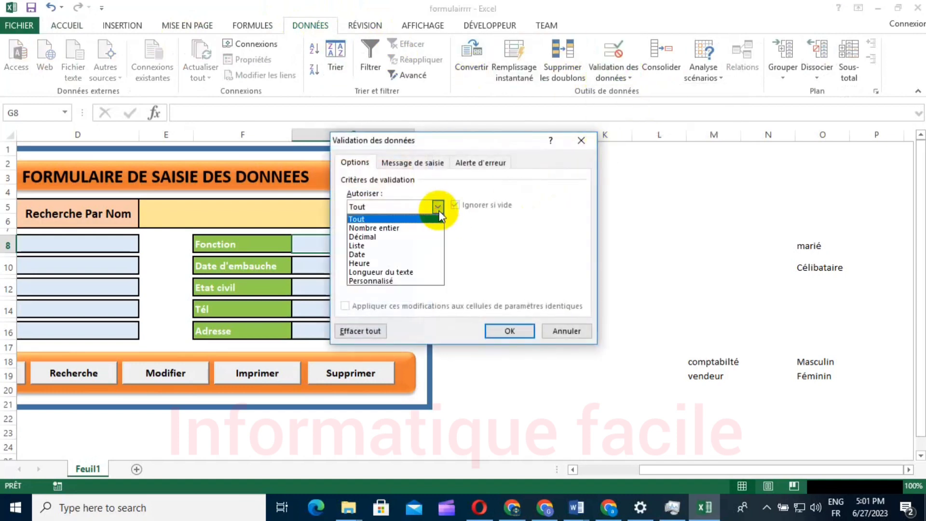
pyautogui.click(407, 243)
pyautogui.click(515, 262)
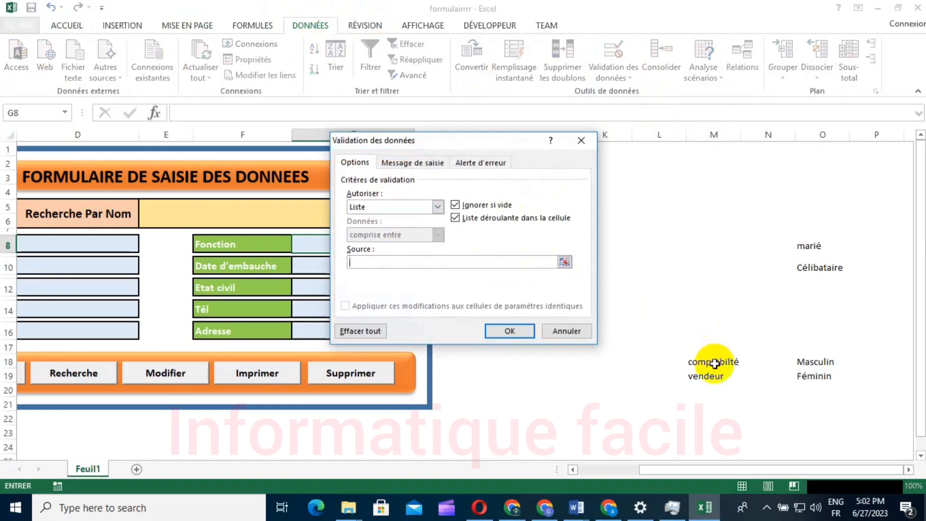
pyautogui.moveTo(713, 362); pyautogui.dragTo(714, 375)
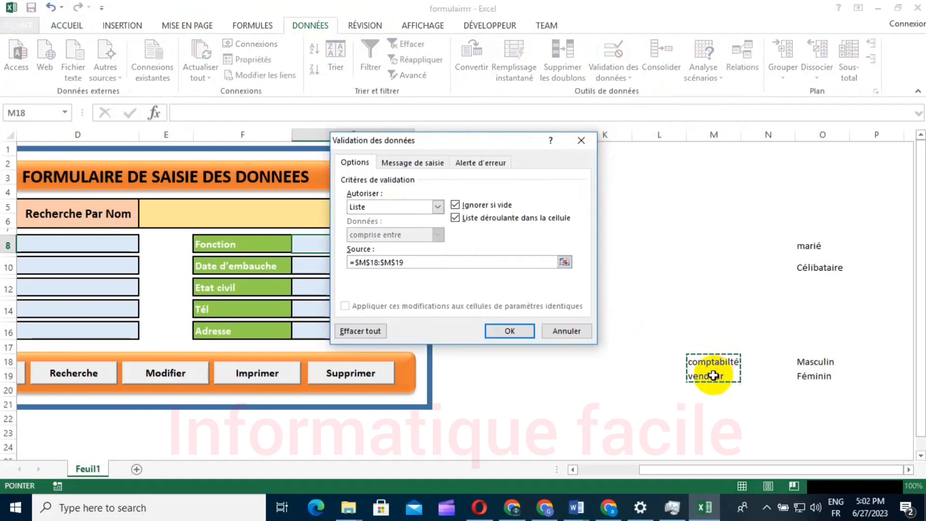
pyautogui.click(514, 332)
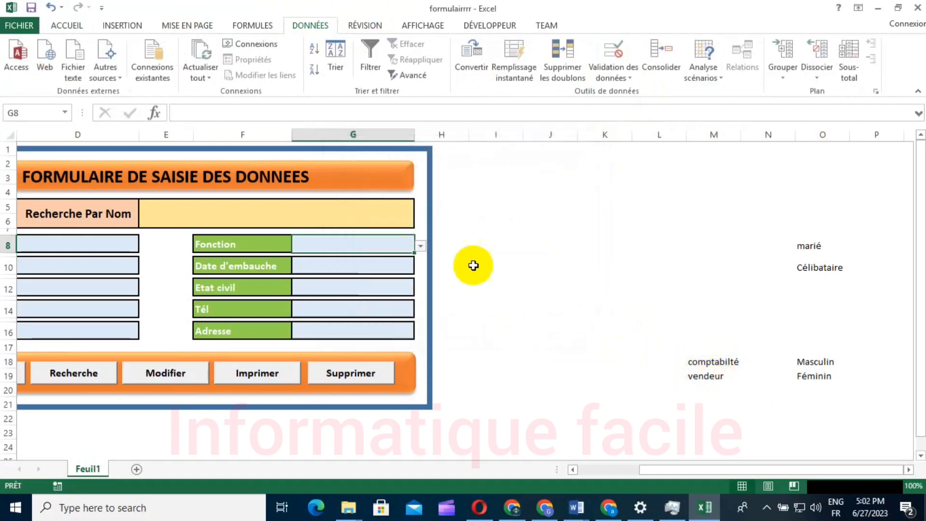
# Step: Choose comptabilté from the Fonction dropdown in G8
pyautogui.click(420, 246)
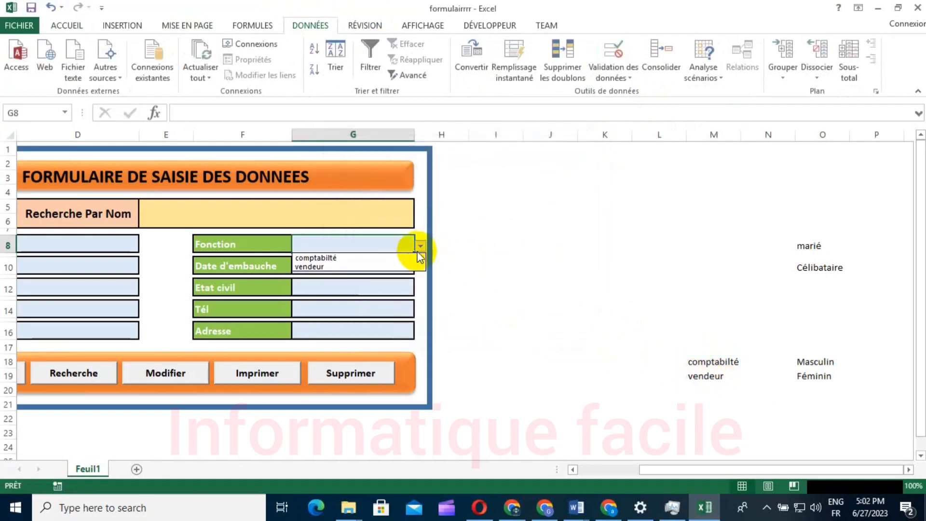
pyautogui.click(376, 259)
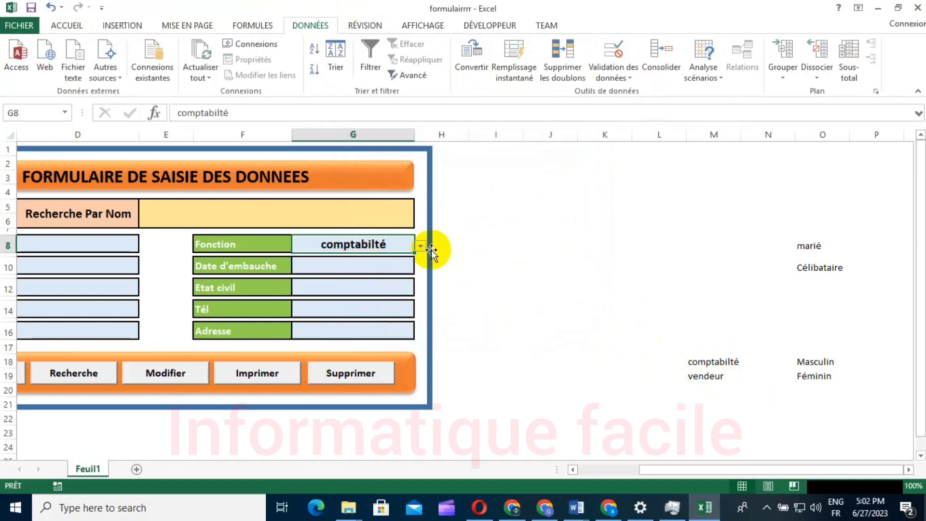
pyautogui.click(720, 308)
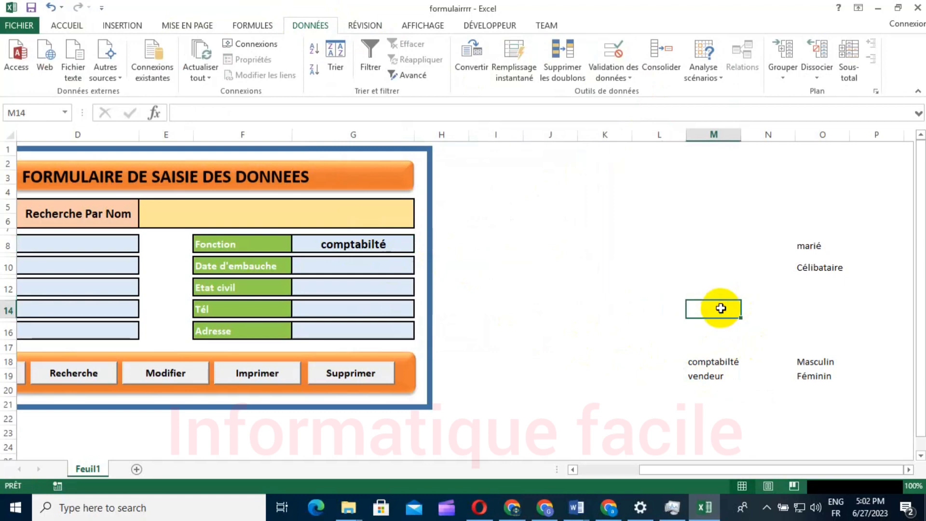
# Step: Enter Bac in M14, then clear it again
pyautogui.write('Bac')
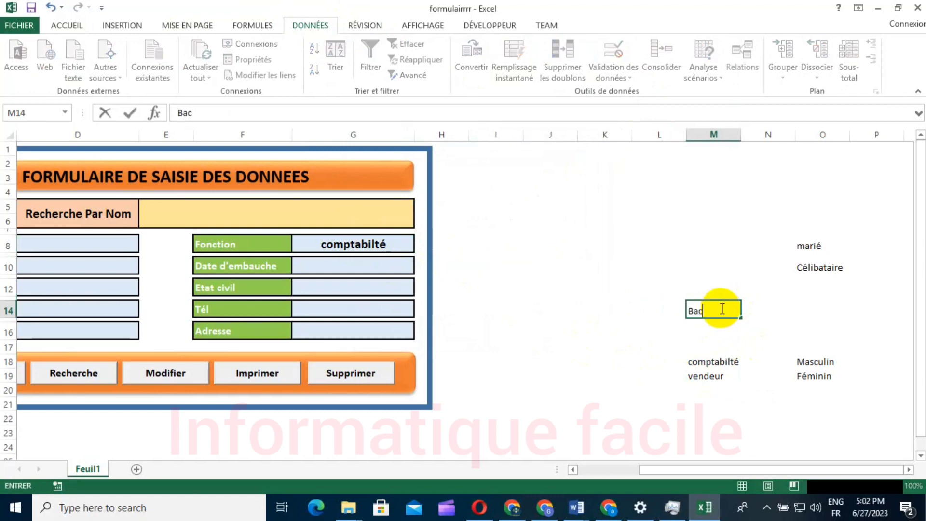
pyautogui.press('Return')
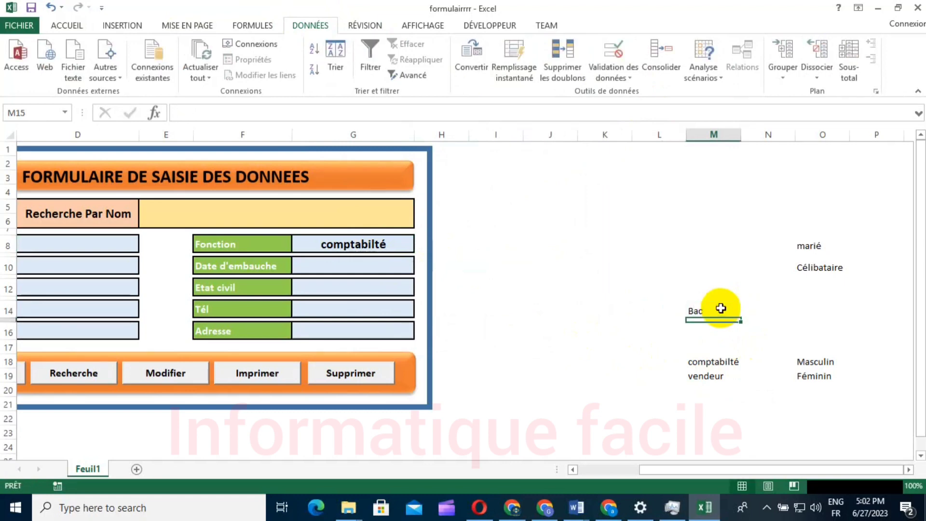
pyautogui.click(721, 307)
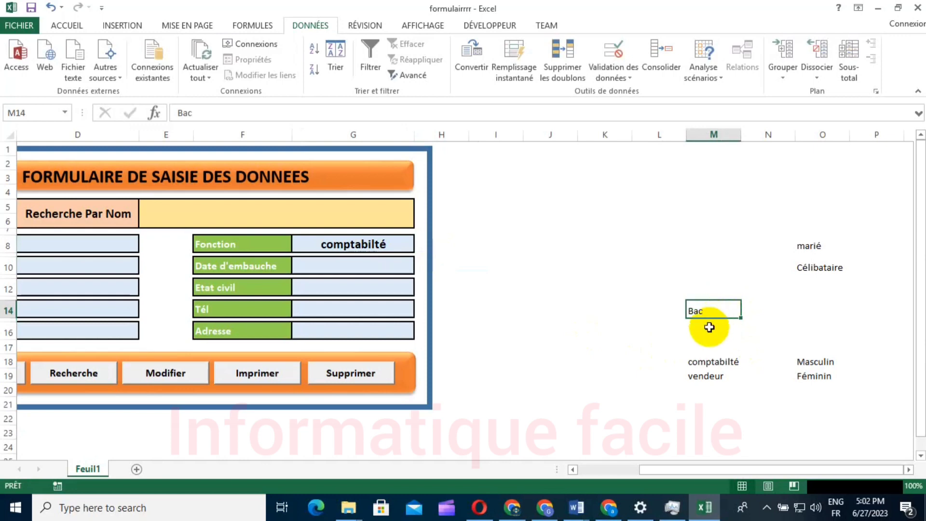
pyautogui.click(764, 309)
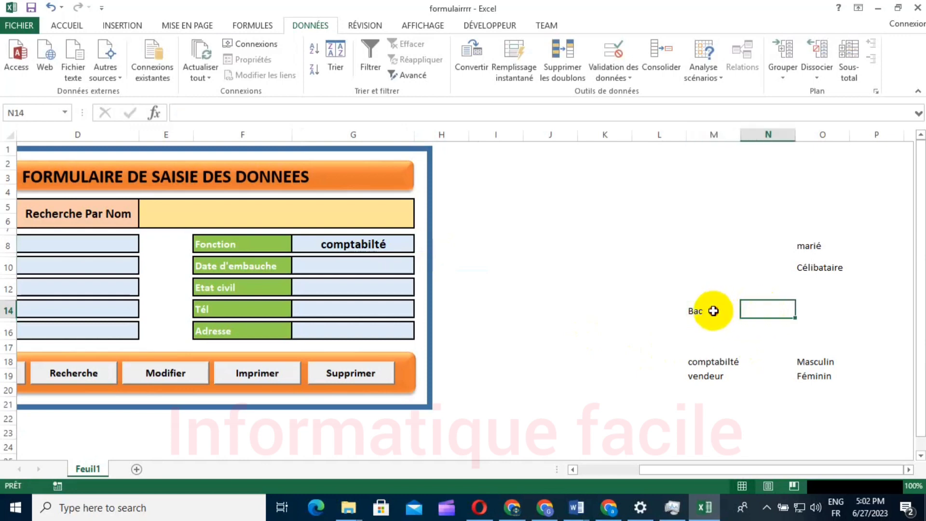
pyautogui.click(713, 310)
pyautogui.press('BackSpace')
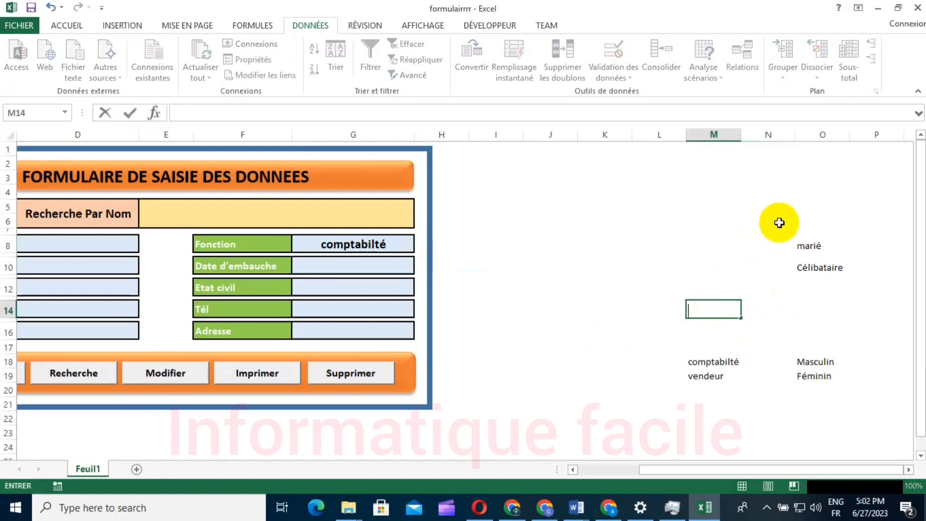
# Step: Enter Bac, Bac+1 and Bac+2 into O21, O22 and O23
pyautogui.click(820, 403)
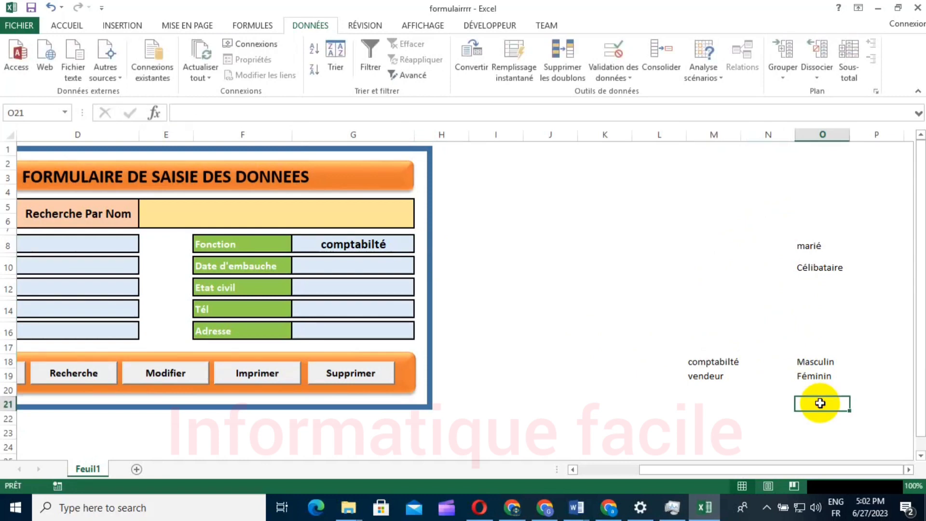
pyautogui.write('Bac')
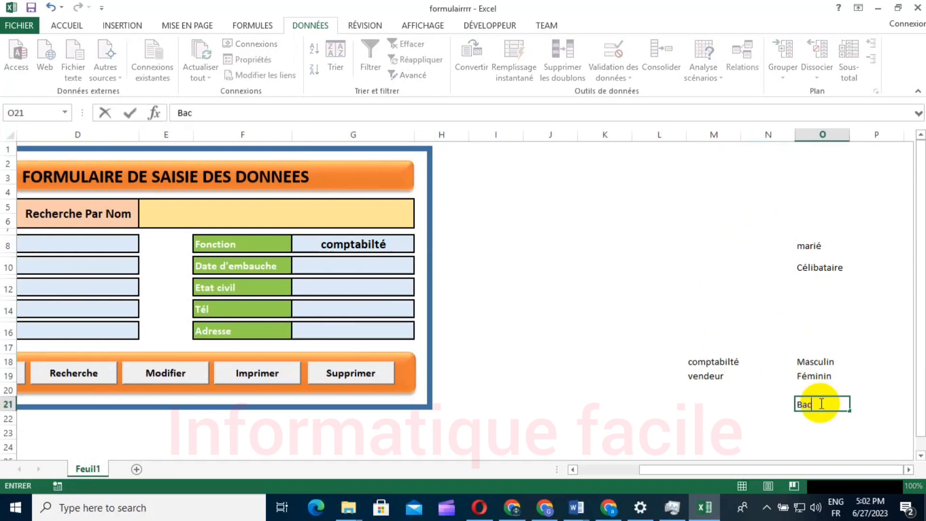
pyautogui.press('Return')
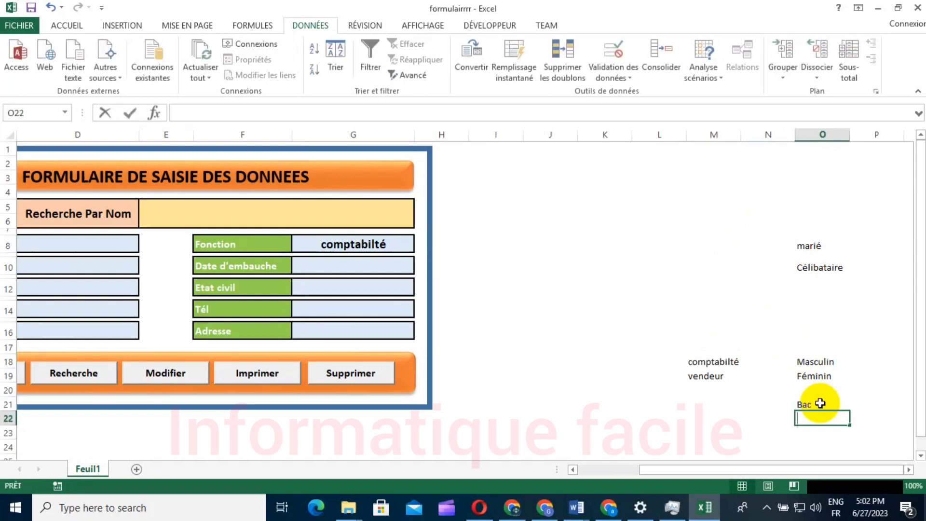
pyautogui.write('Bac+1')
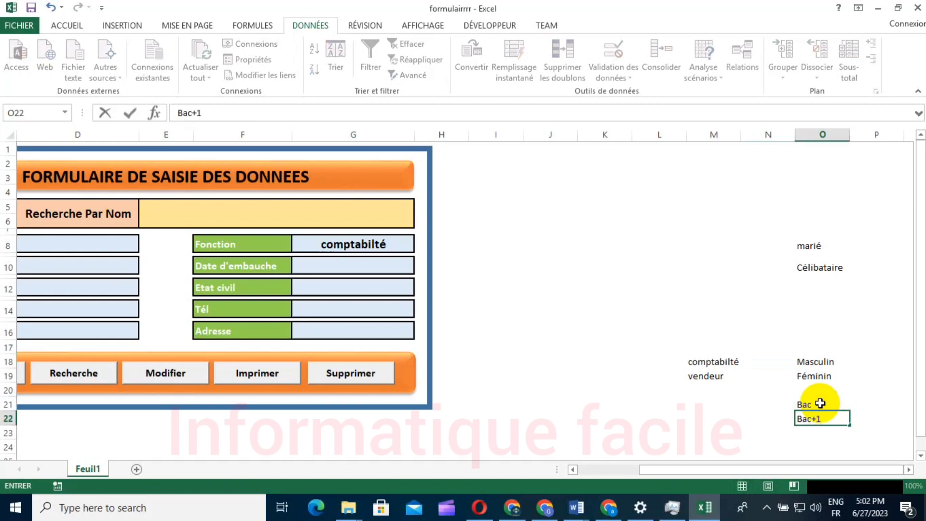
pyautogui.press('Return')
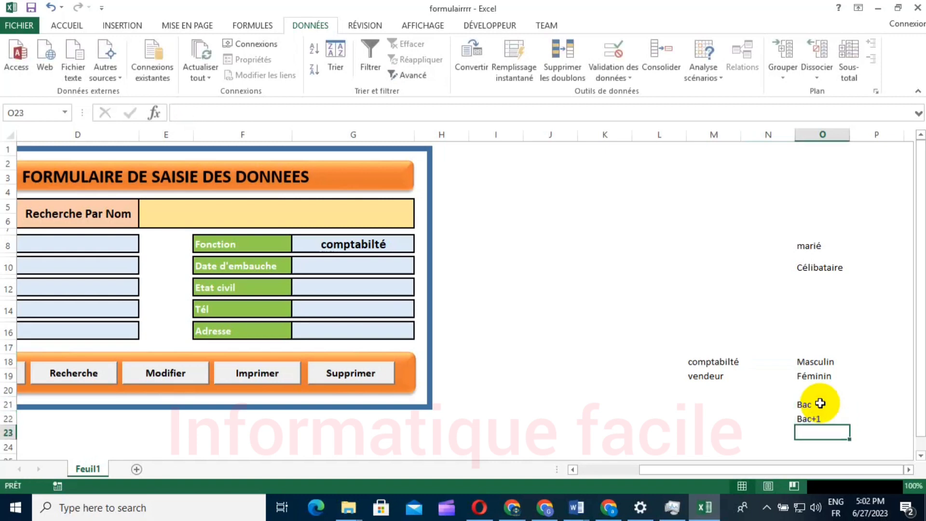
pyautogui.write('Bac+2')
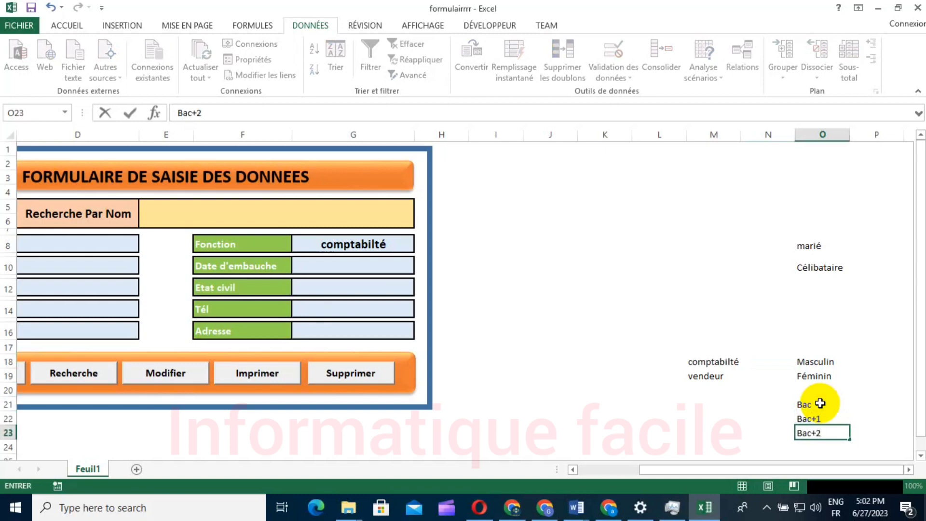
pyautogui.click(752, 432)
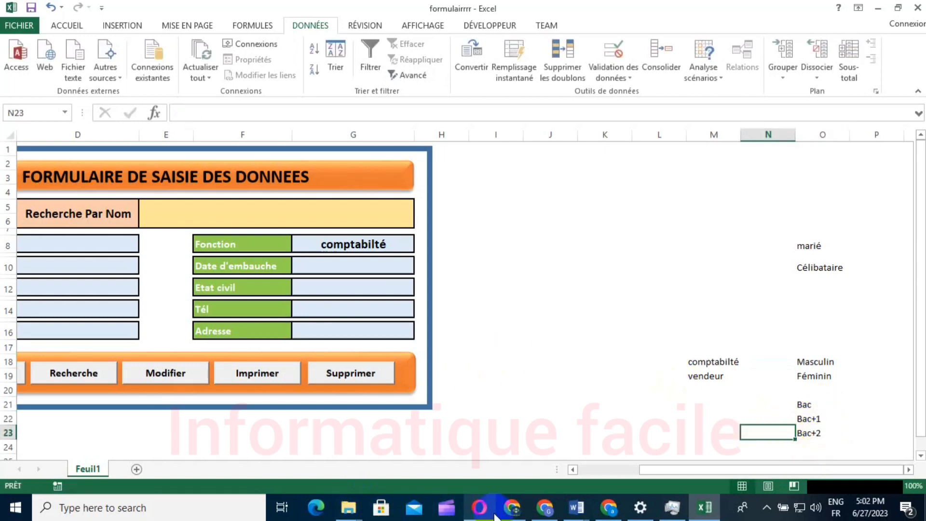
pyautogui.moveTo(650, 473); pyautogui.dragTo(629, 476)
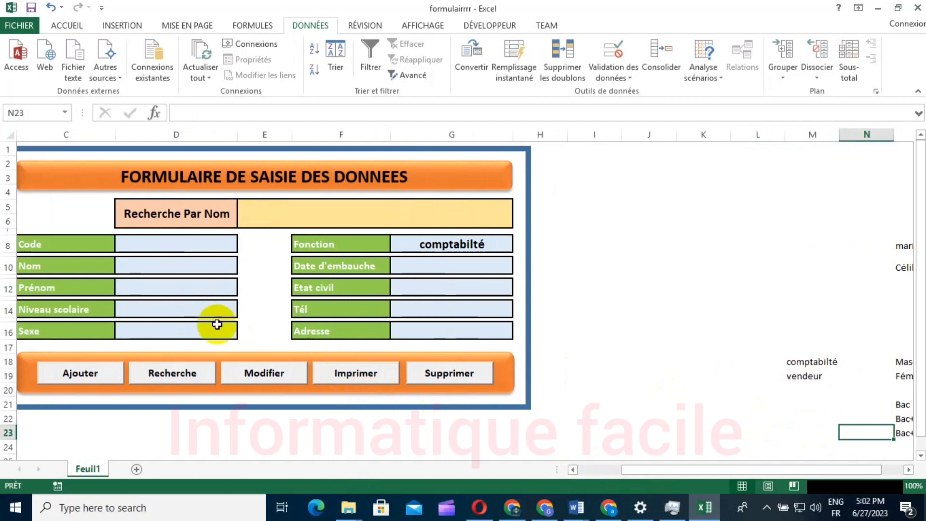
# Step: Give D14 a Liste data validation sourced from =$O$21:$O$23
pyautogui.click(200, 309)
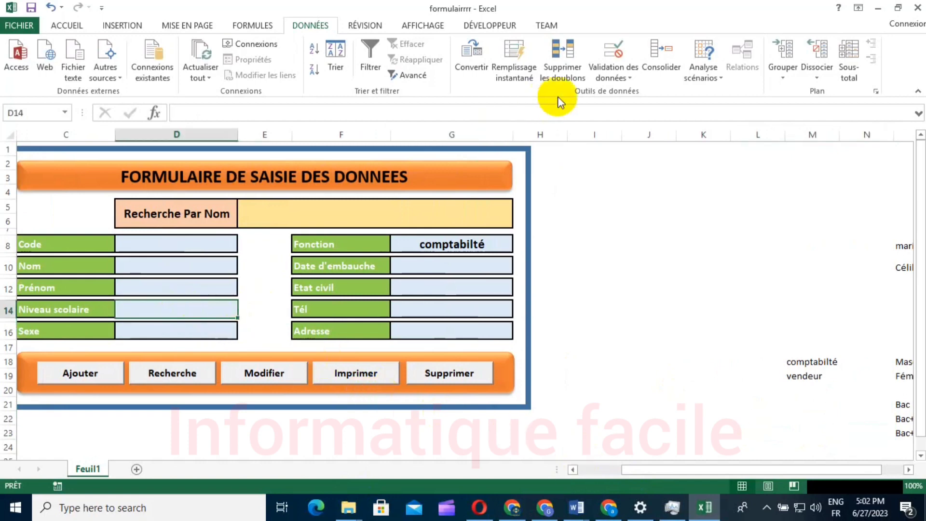
pyautogui.click(629, 75)
pyautogui.click(647, 93)
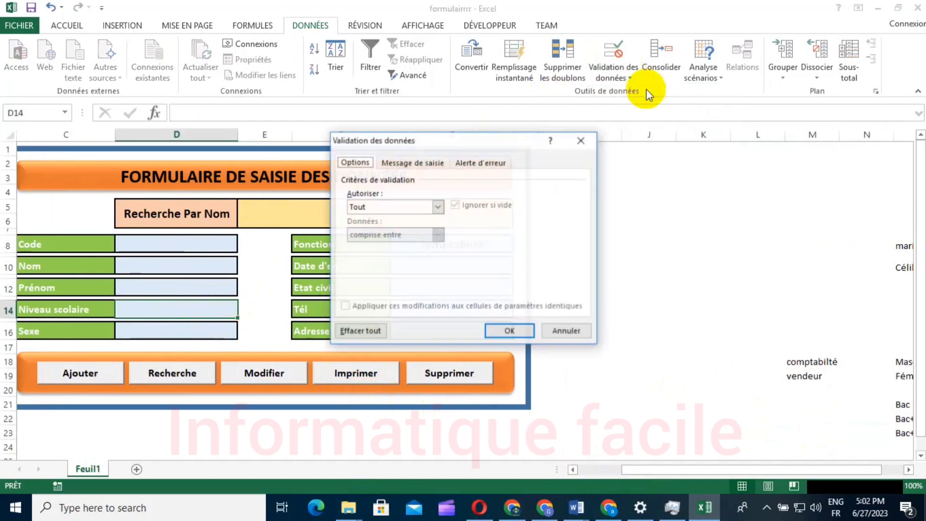
pyautogui.click(439, 207)
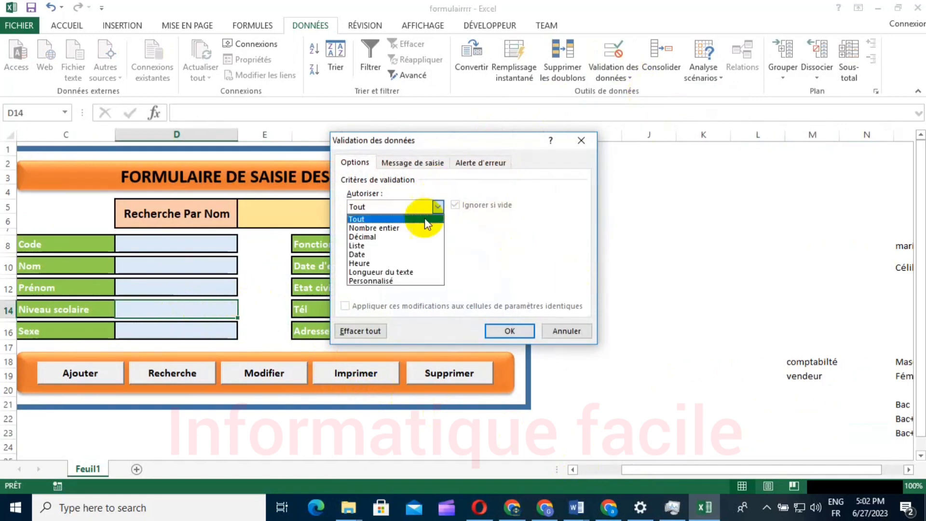
pyautogui.click(400, 250)
pyautogui.click(483, 262)
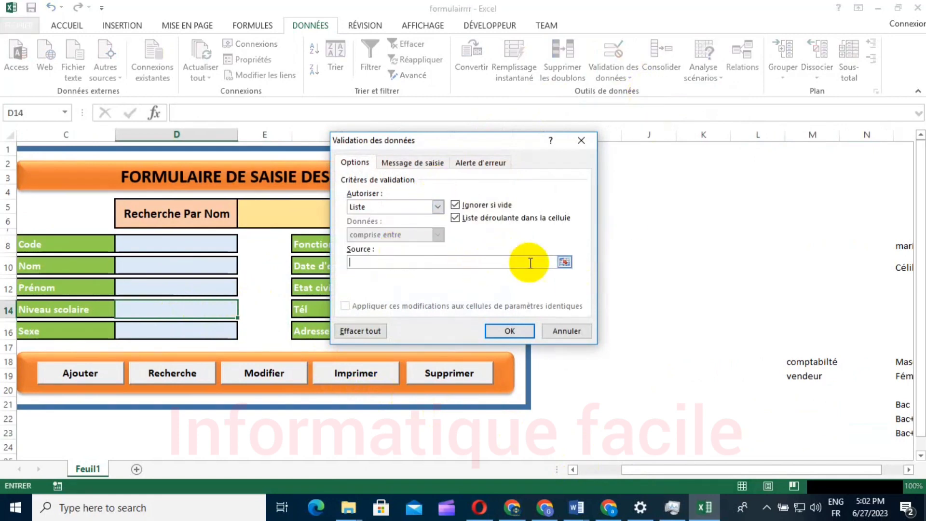
pyautogui.moveTo(904, 404); pyautogui.dragTo(907, 430)
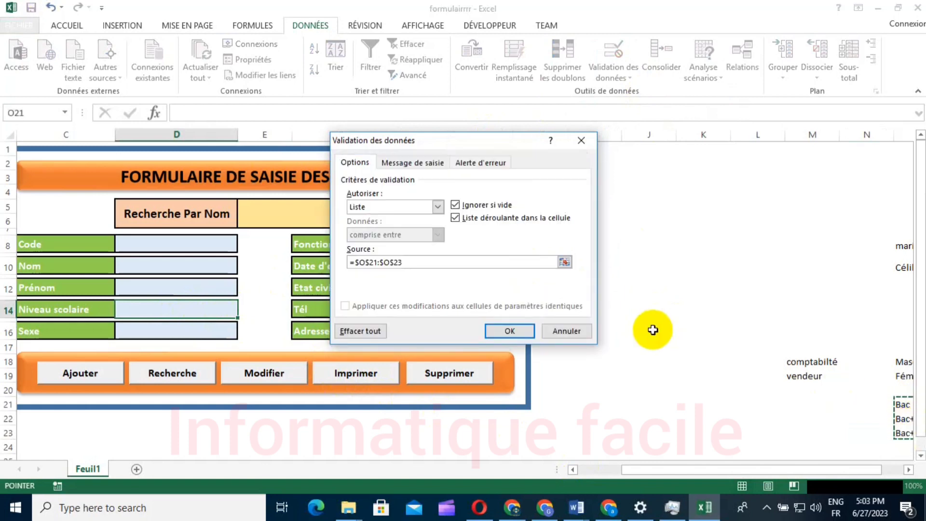
pyautogui.click(511, 330)
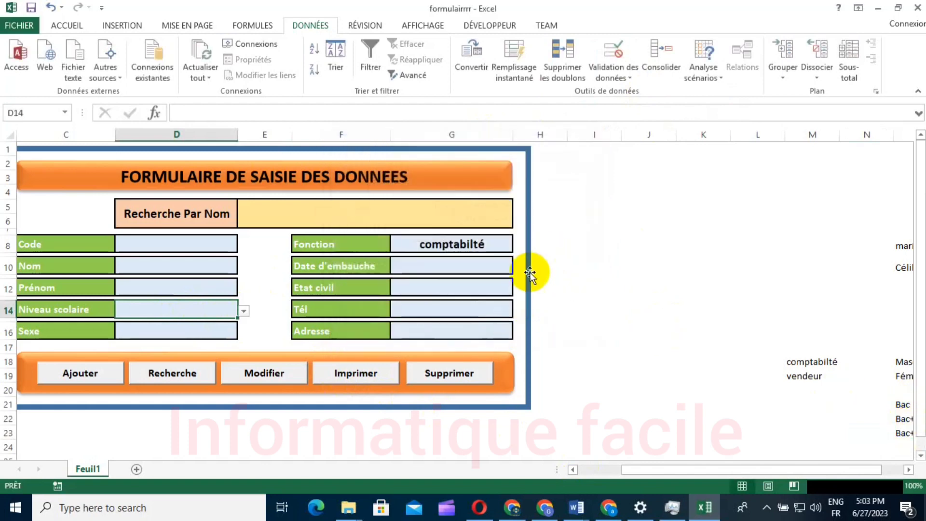
# Step: Pick Bac+1 from the Niveau scolaire dropdown in D14
pyautogui.moveTo(678, 468); pyautogui.dragTo(621, 471)
pyautogui.click(352, 310)
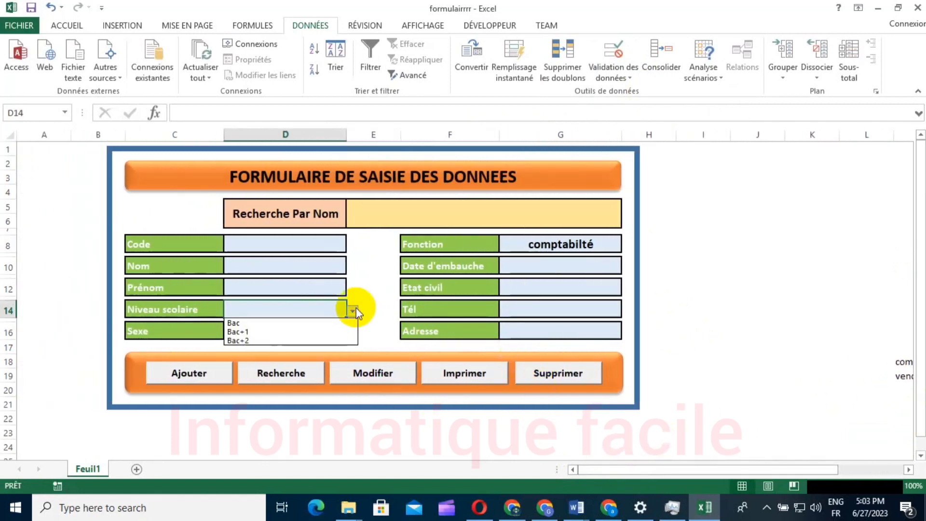
pyautogui.click(314, 326)
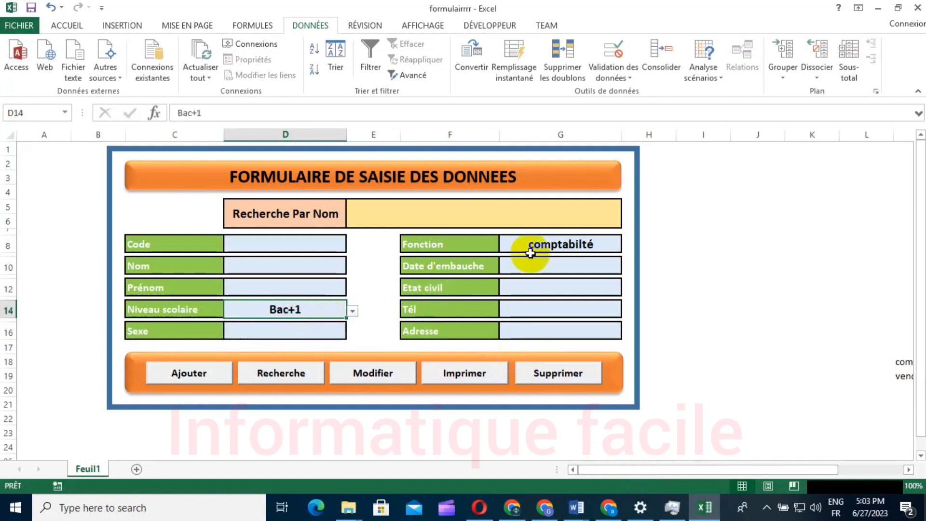
# Step: Clear the Fonction and Niveau scolaire values, then select the form's left-hand labels
pyautogui.click(543, 245)
pyautogui.click(627, 246)
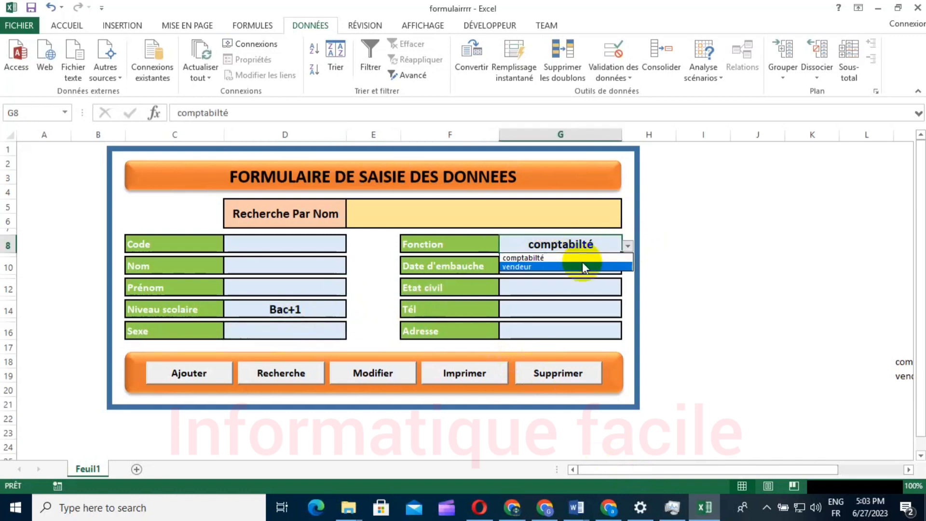
pyautogui.press('Escape')
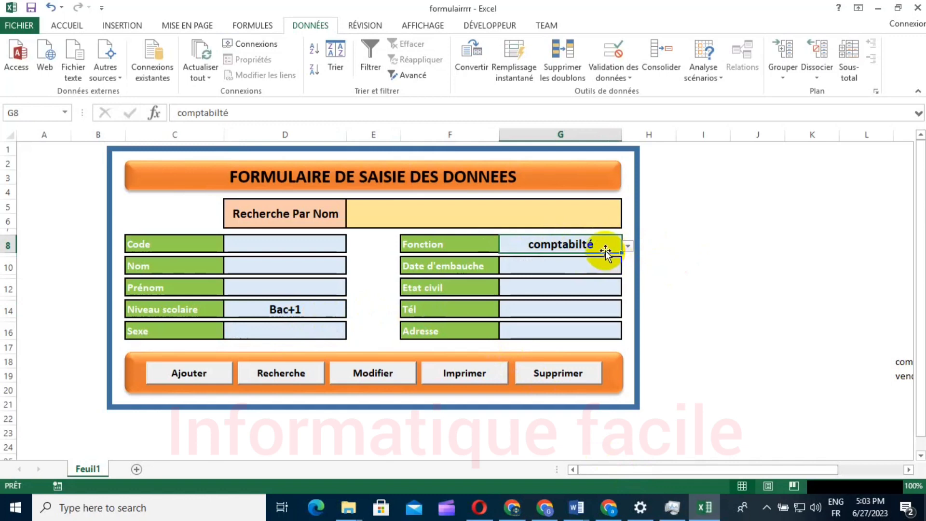
pyautogui.press('Delete')
pyautogui.click(309, 310)
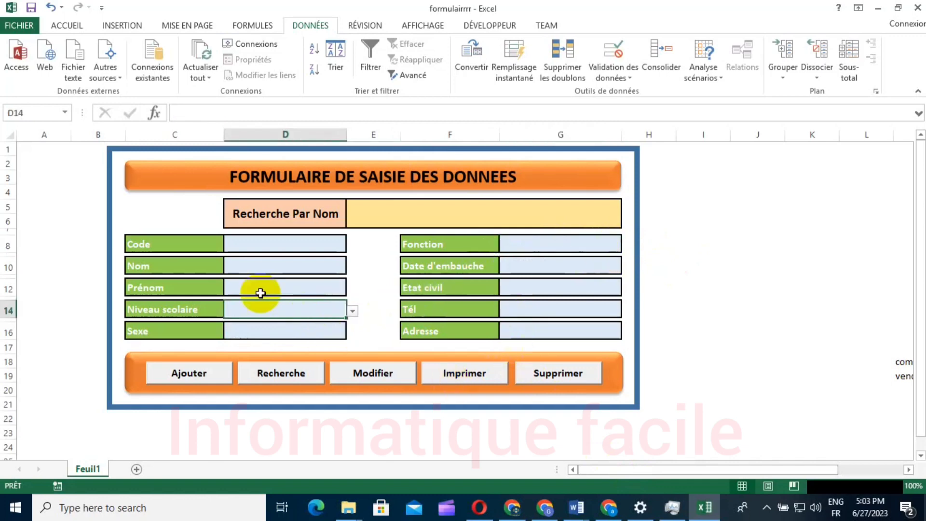
pyautogui.click(181, 244)
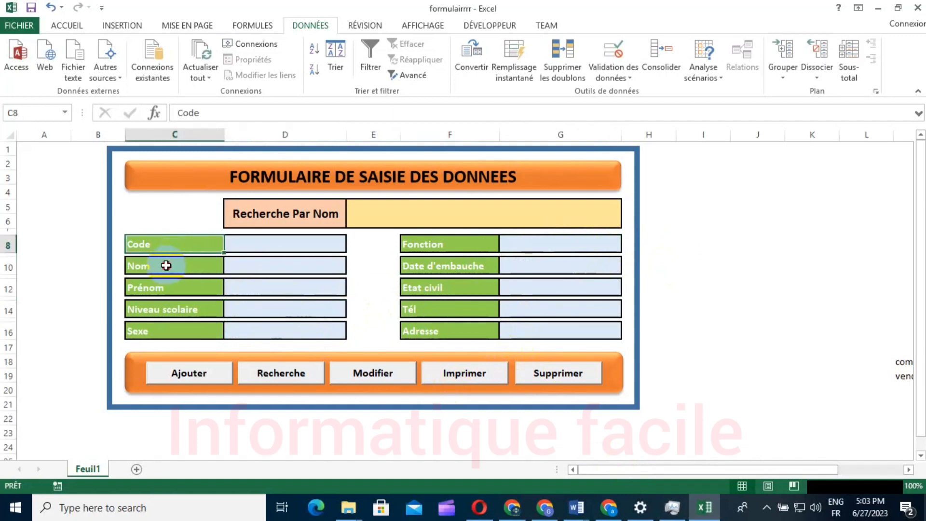
pyautogui.moveTo(179, 245); pyautogui.dragTo(171, 288)
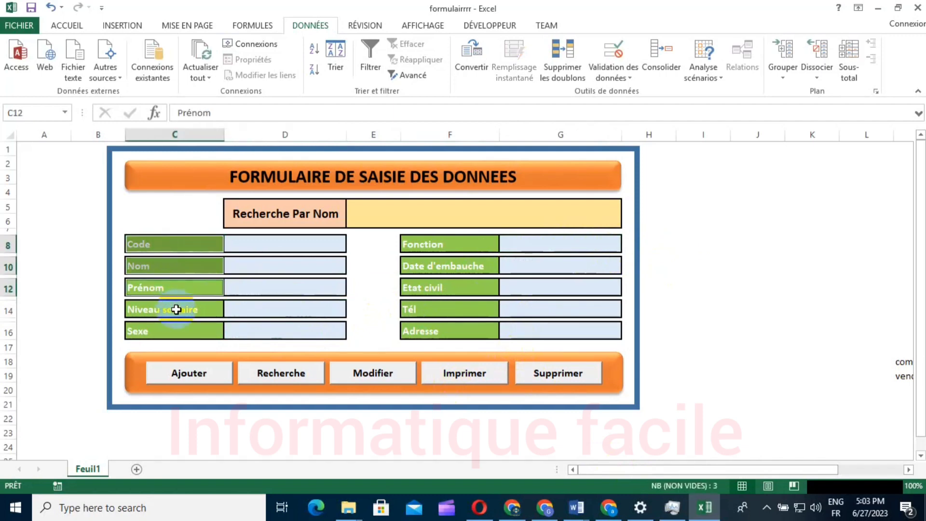
# Step: Copy the labels Code to Sexe and paste them transposed into Feuil2's A1:E1
pyautogui.moveTo(171, 289); pyautogui.dragTo(175, 332)
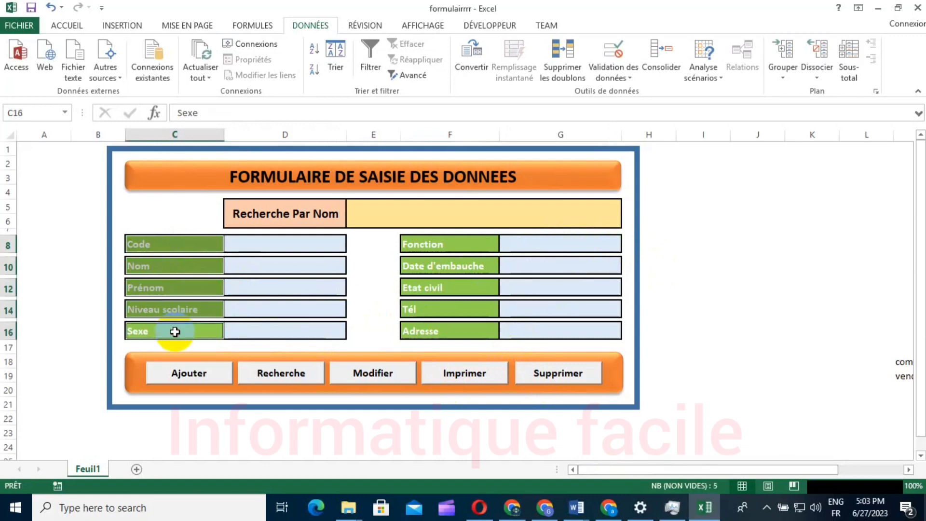
pyautogui.rightClick(175, 332)
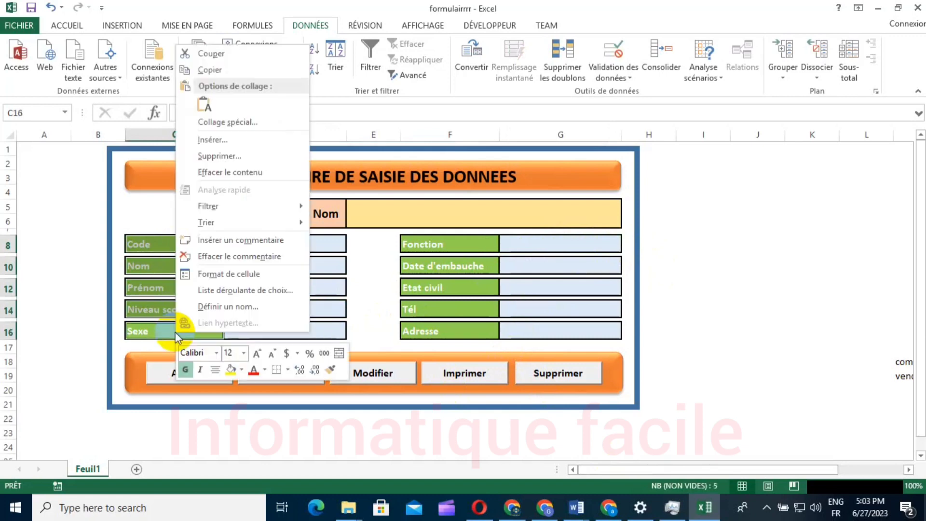
pyautogui.click(206, 70)
pyautogui.click(137, 469)
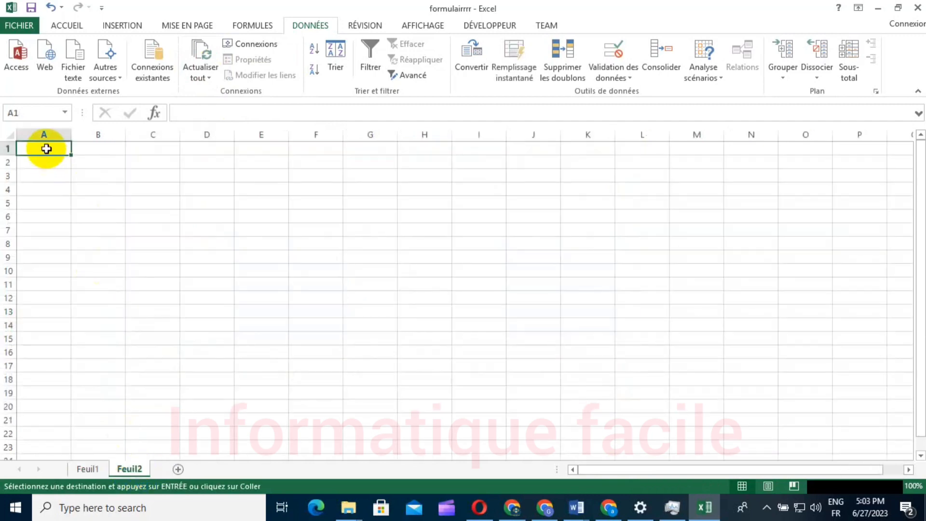
pyautogui.click(67, 25)
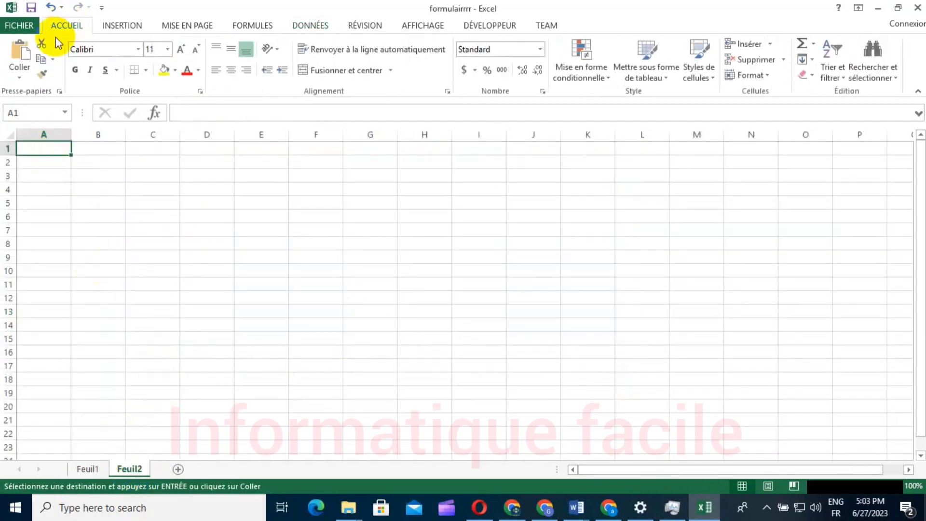
pyautogui.click(19, 77)
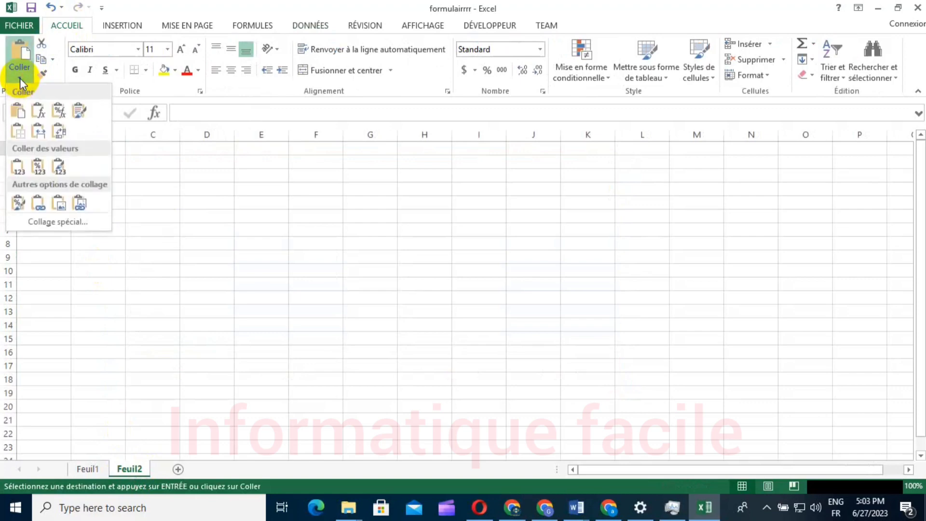
pyautogui.click(58, 133)
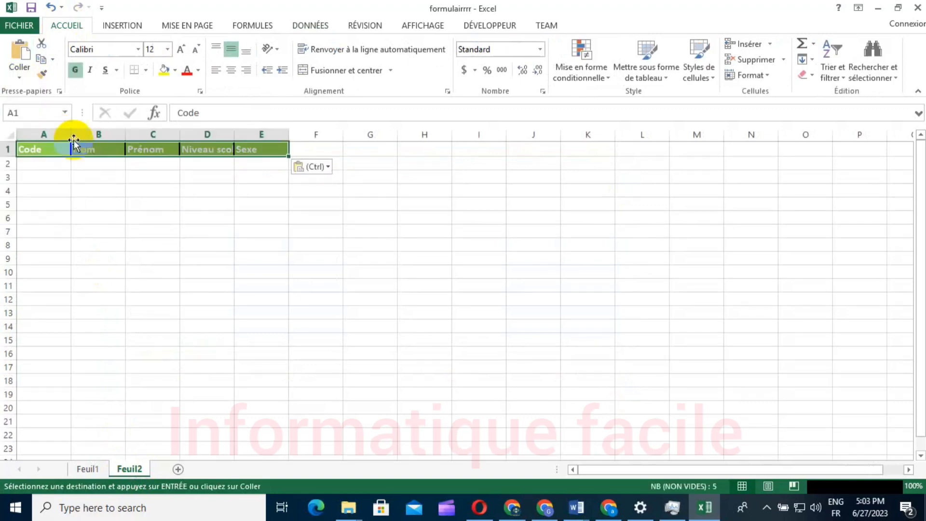
pyautogui.click(195, 339)
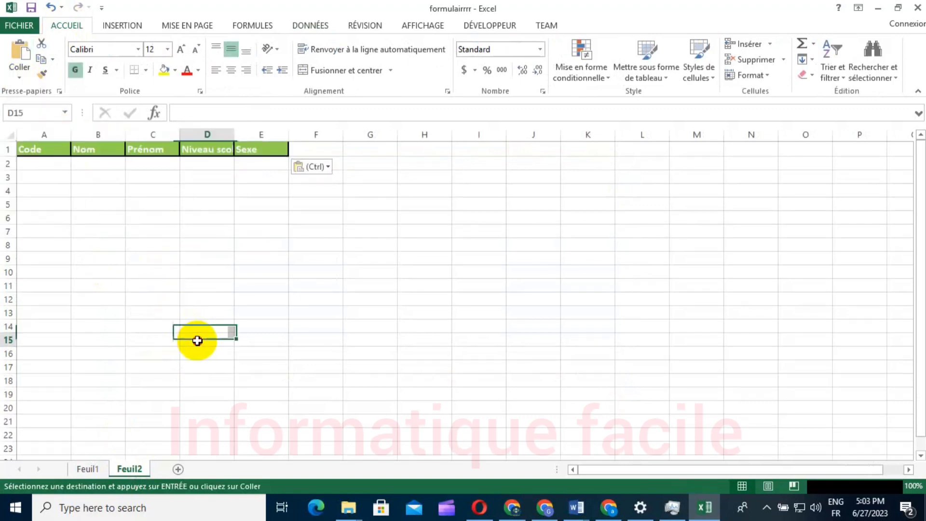
# Step: Copy the labels Fonction through Adresse and paste them transposed into Feuil2's F1:J1
pyautogui.click(87, 469)
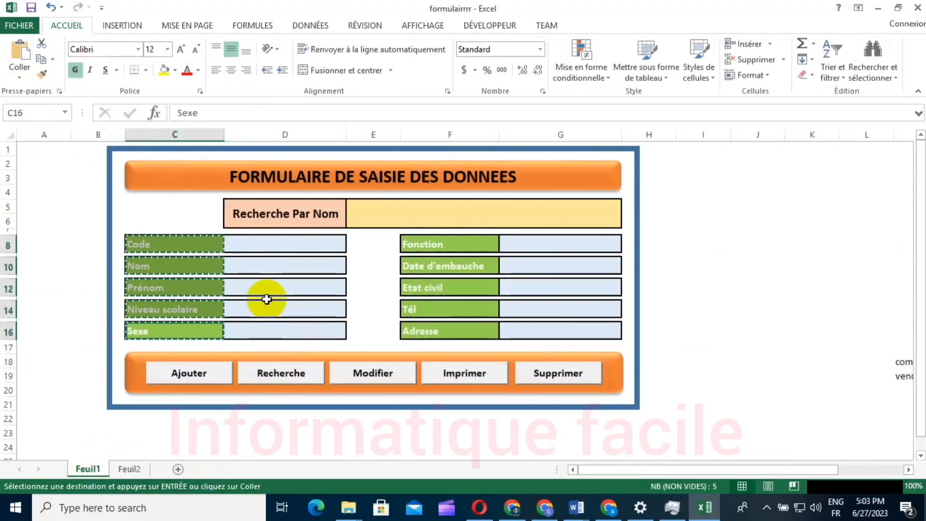
pyautogui.click(441, 244)
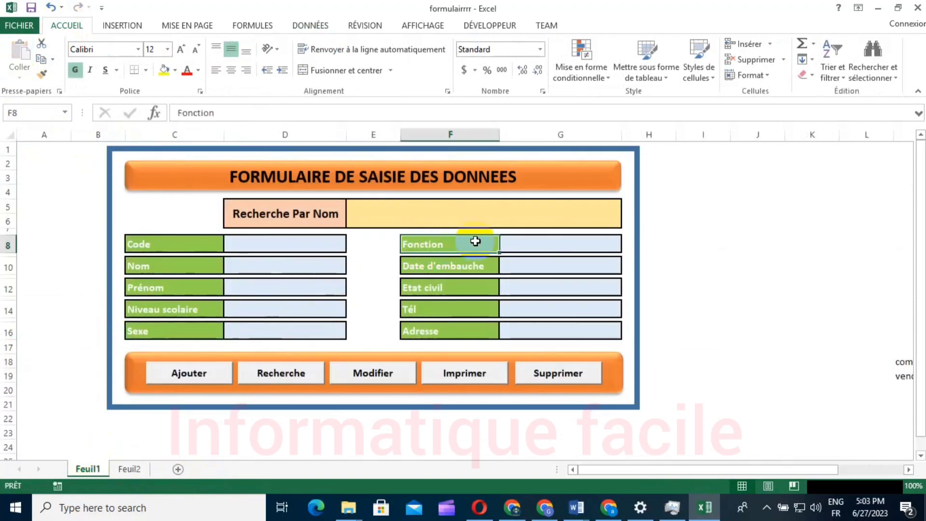
pyautogui.keyDown('ctrl'); pyautogui.click(444, 264); pyautogui.keyUp('ctrl')
pyautogui.keyDown('ctrl'); pyautogui.click(446, 290); pyautogui.keyUp('ctrl')
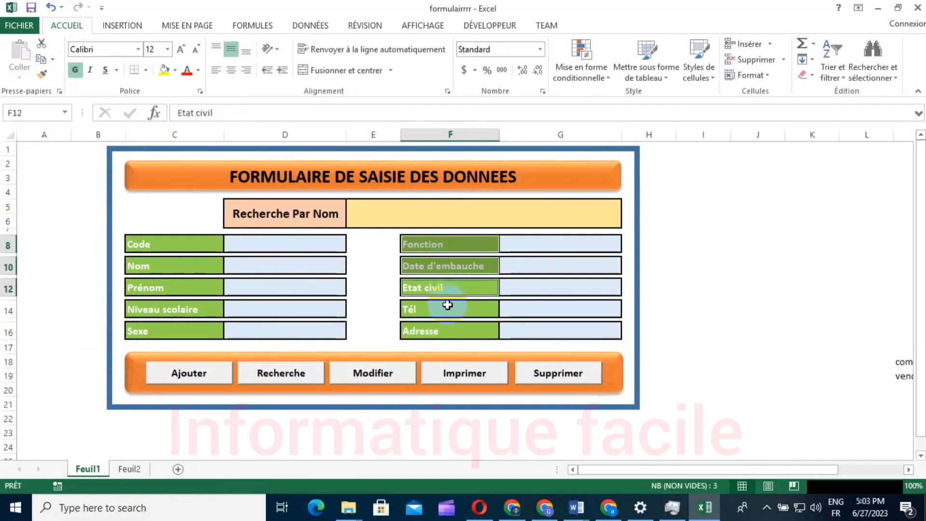
pyautogui.keyDown('ctrl'); pyautogui.click(444, 308); pyautogui.keyUp('ctrl')
pyautogui.keyDown('ctrl'); pyautogui.click(441, 336); pyautogui.keyUp('ctrl')
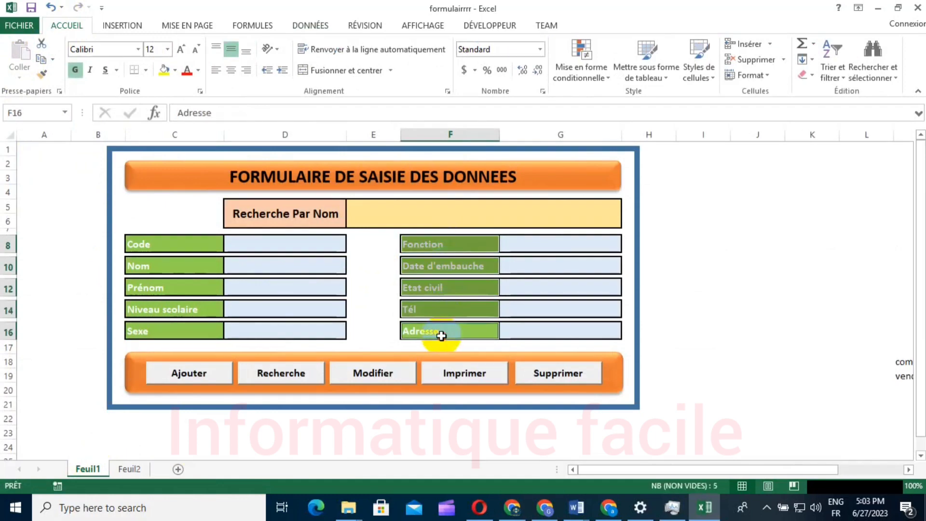
pyautogui.rightClick(441, 335)
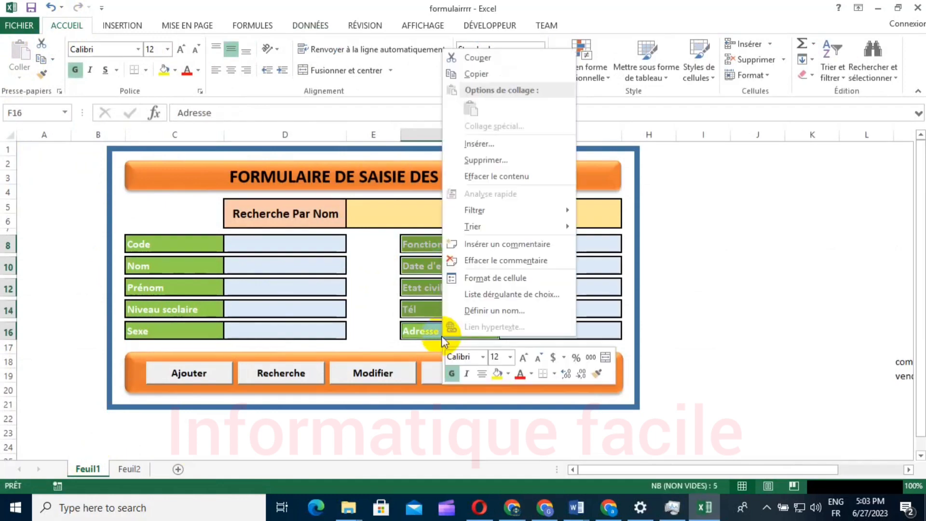
pyautogui.click(483, 75)
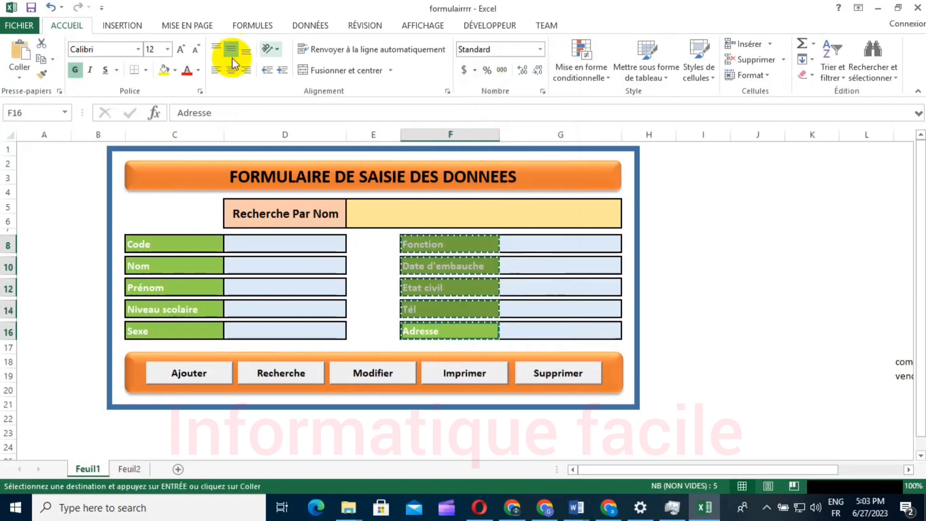
pyautogui.click(128, 469)
pyautogui.click(309, 149)
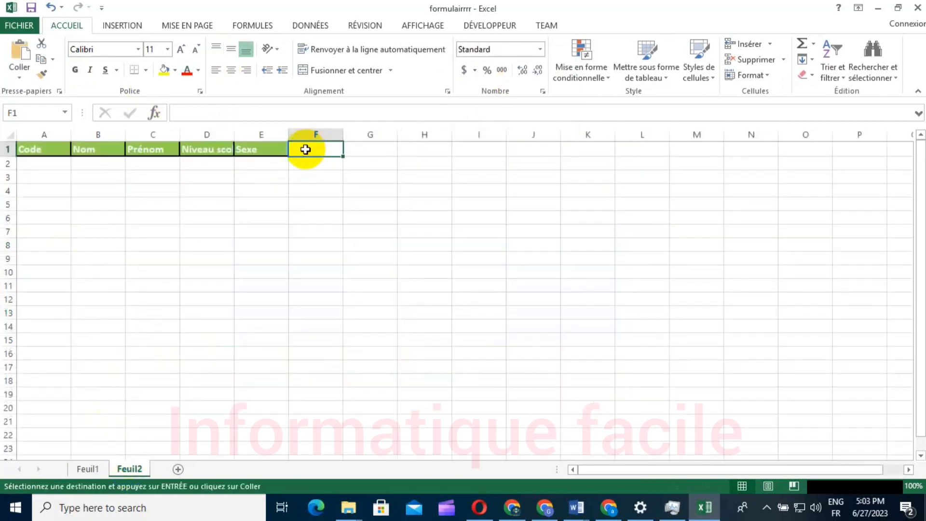
pyautogui.click(24, 79)
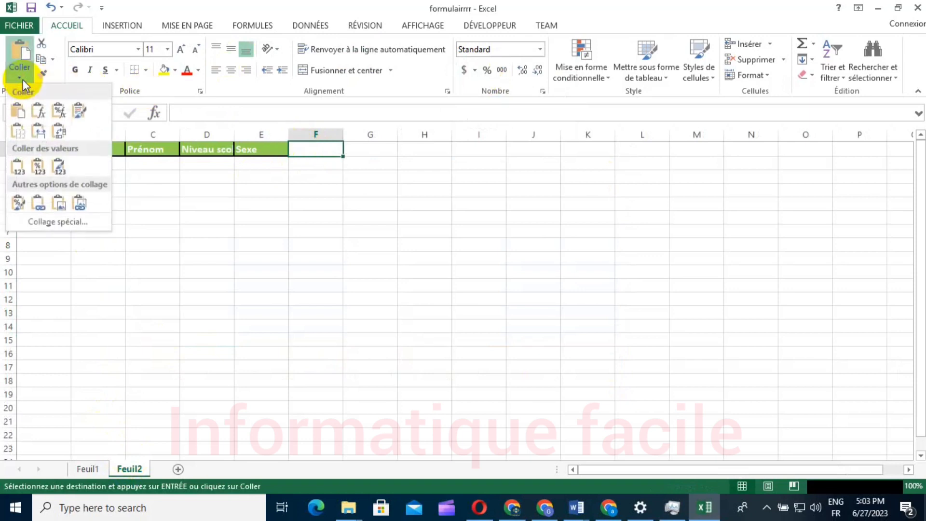
pyautogui.click(61, 130)
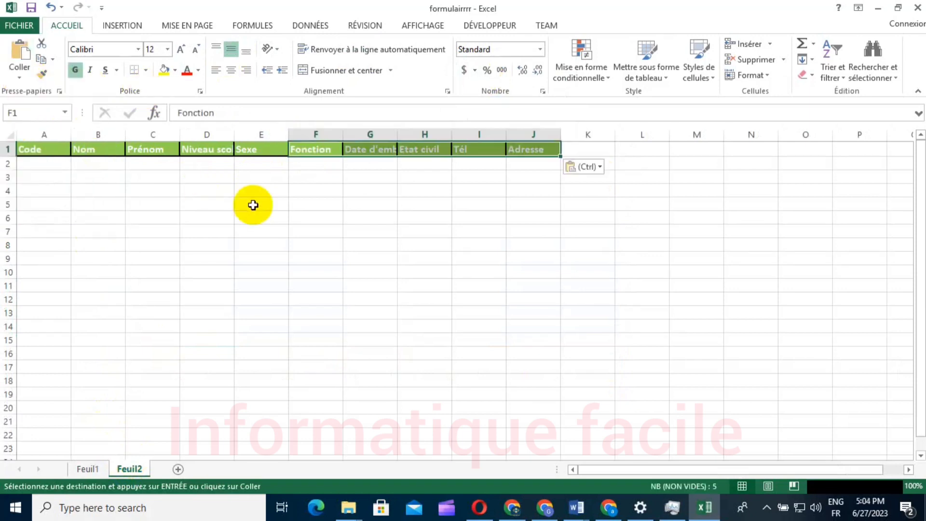
pyautogui.click(345, 234)
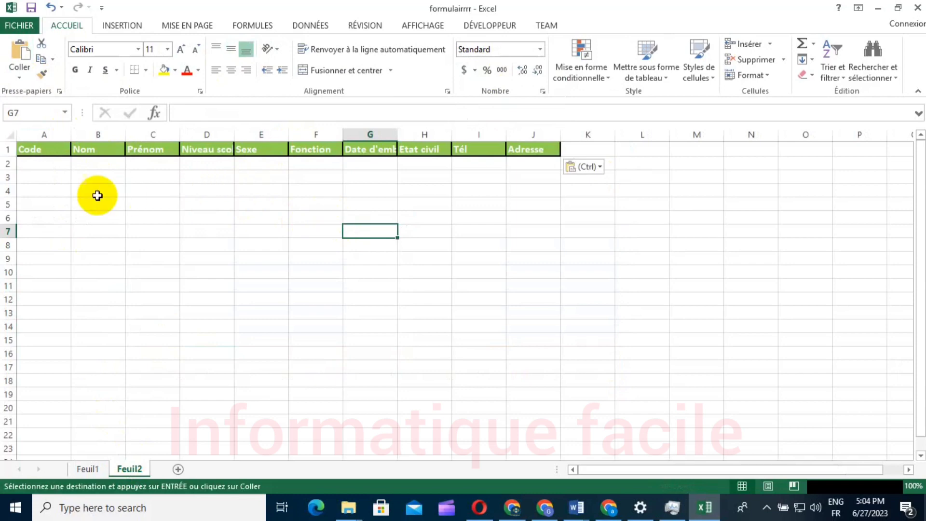
# Step: Give A2:J23 all borders, bold text and 12 pt font
pyautogui.moveTo(33, 167)
pyautogui.mouseDown()
pyautogui.moveTo(506, 466)
pyautogui.moveTo(512, 391)
pyautogui.mouseUp()
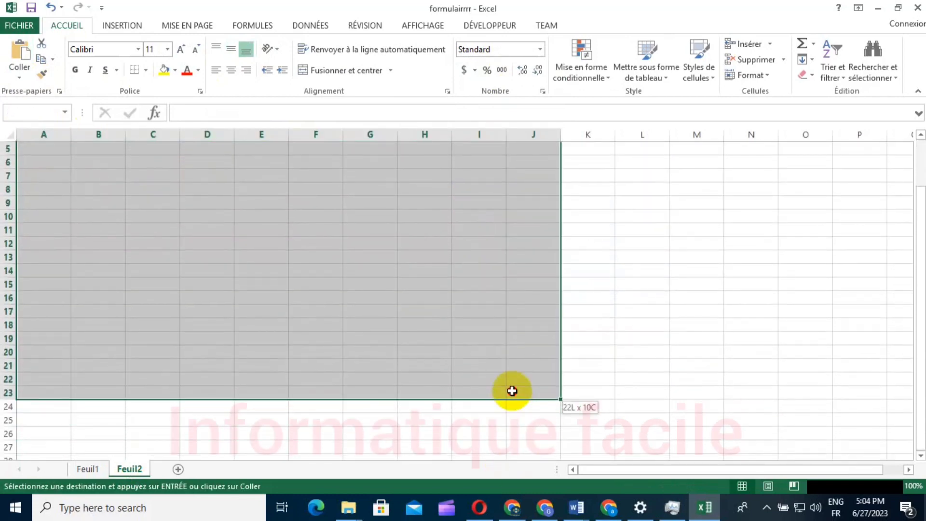
pyautogui.moveTo(920, 290); pyautogui.dragTo(921, 275)
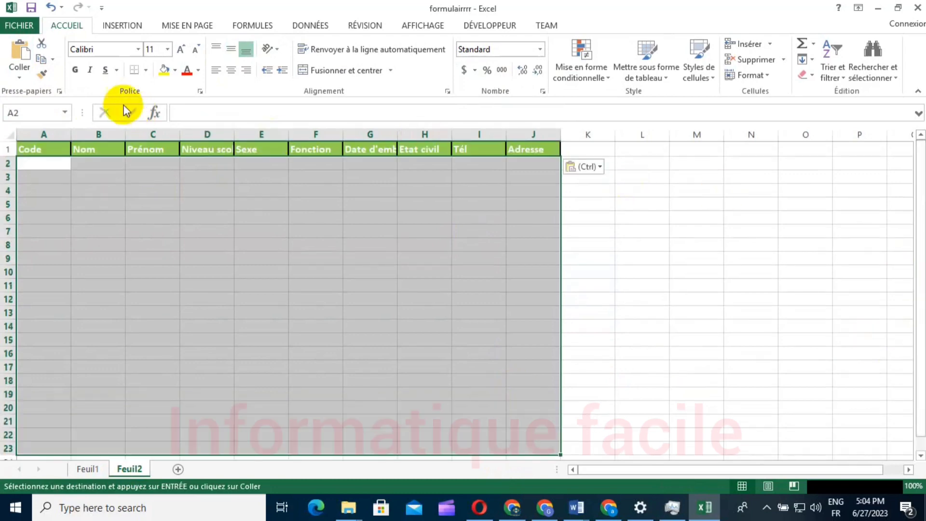
pyautogui.click(146, 70)
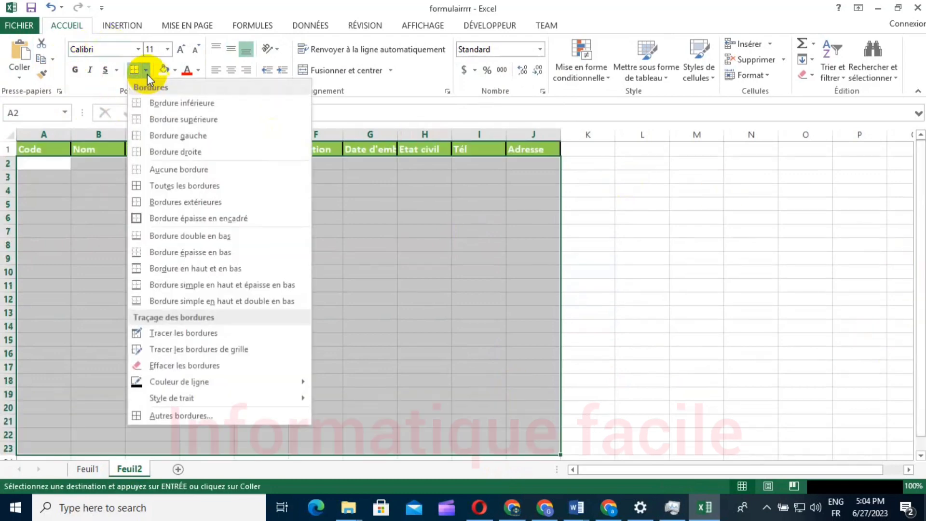
pyautogui.click(185, 188)
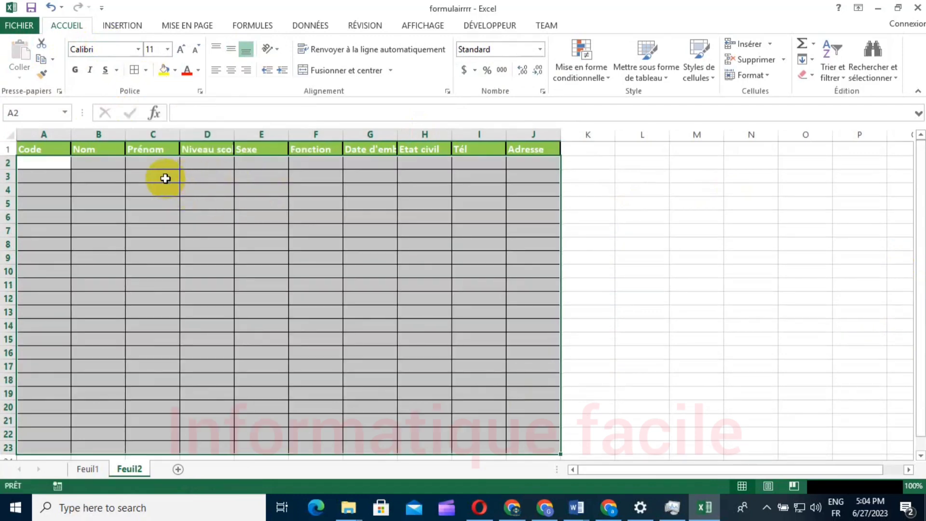
pyautogui.click(75, 69)
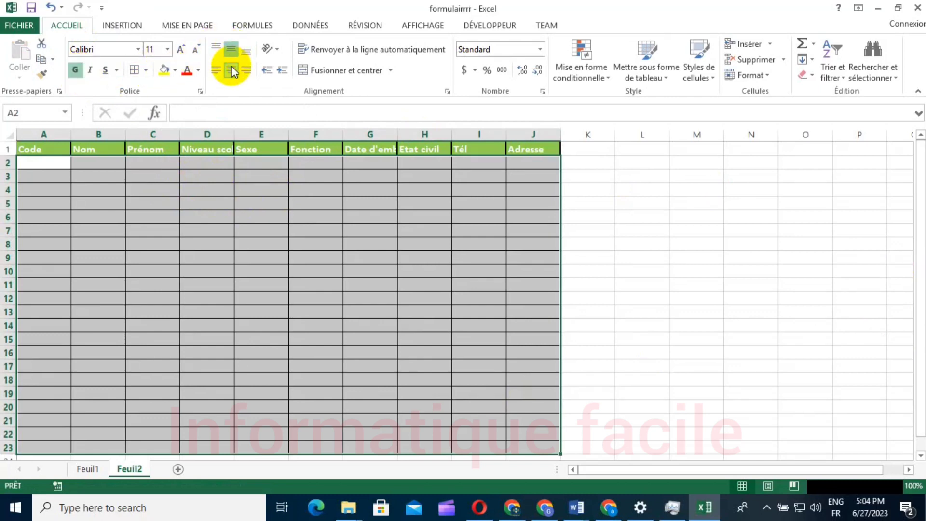
pyautogui.click(181, 48)
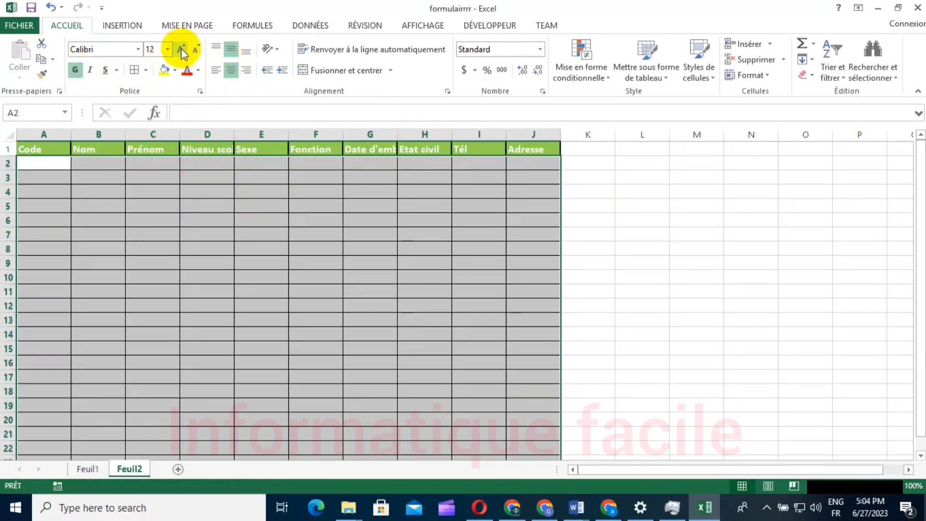
# Step: Widen columns B, G and J so their headers fit
pyautogui.moveTo(125, 132); pyautogui.dragTo(285, 134)
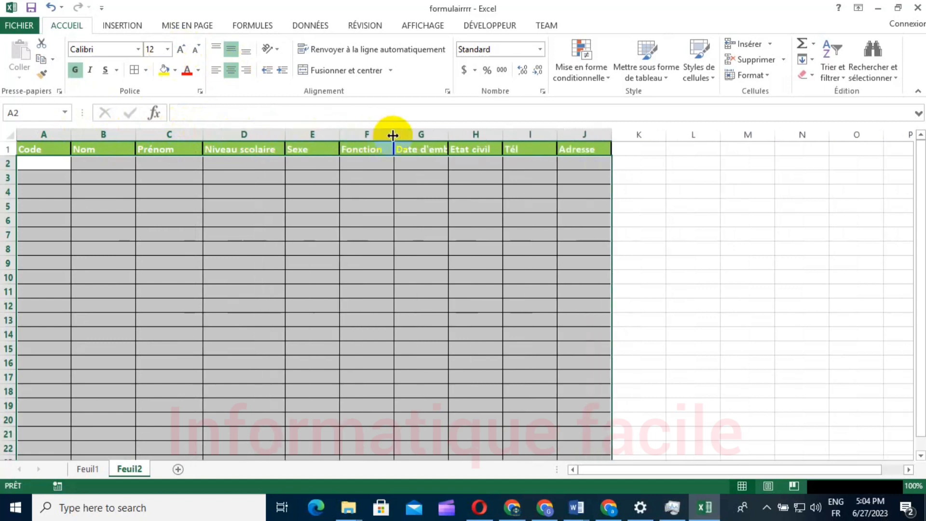
pyautogui.moveTo(393, 134); pyautogui.dragTo(667, 138)
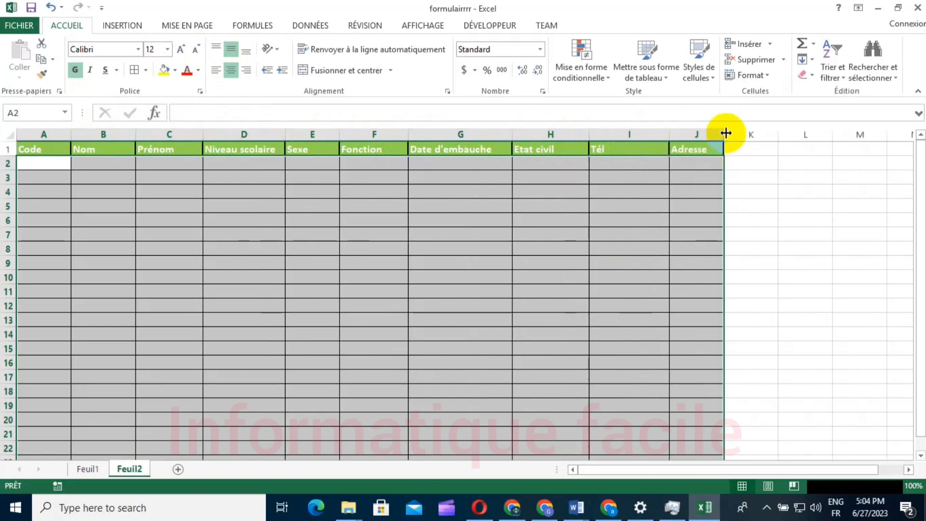
pyautogui.moveTo(725, 133); pyautogui.dragTo(786, 140)
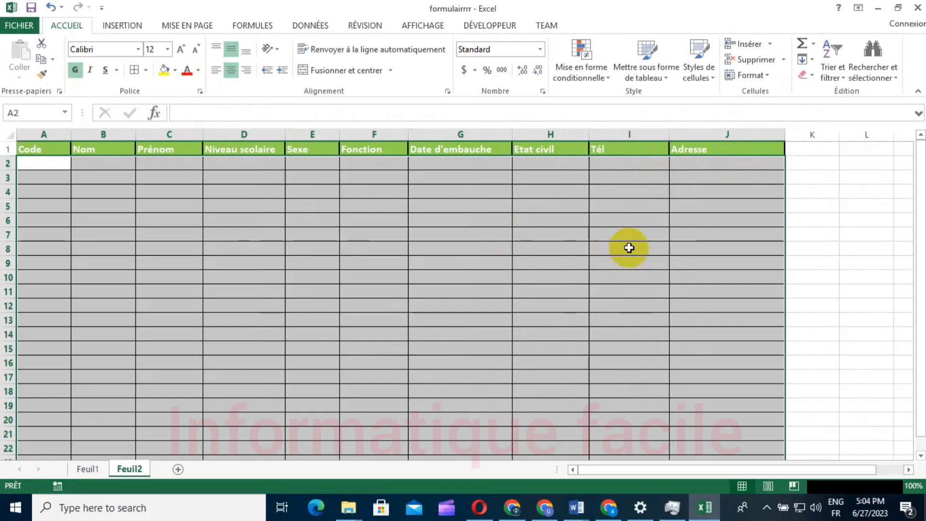
pyautogui.click(822, 235)
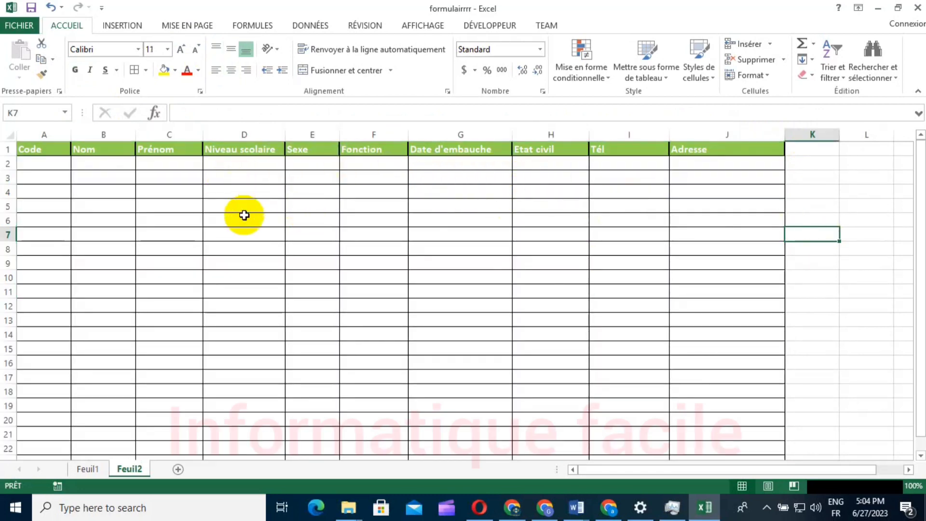
# Step: Centre the A1:J1 headers and set them to 14 pt black text
pyautogui.moveTo(46, 149); pyautogui.dragTo(738, 149)
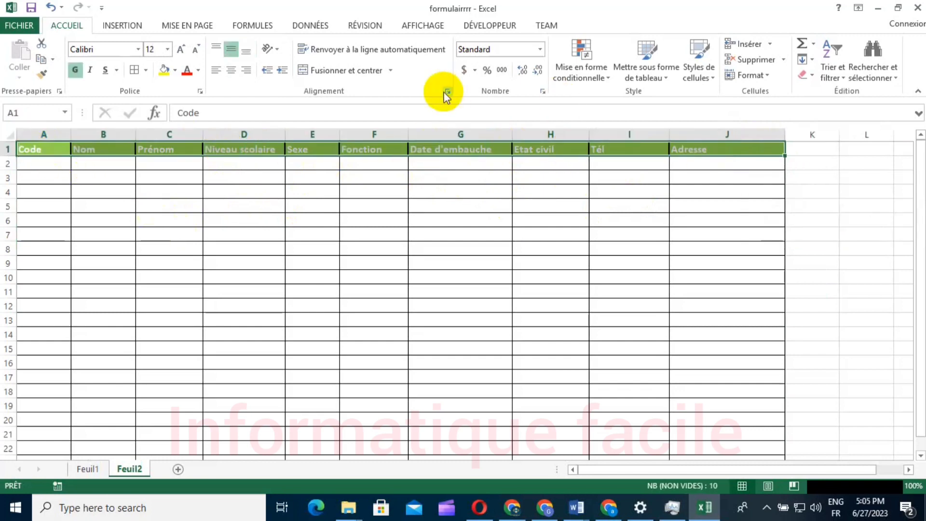
pyautogui.click(232, 70)
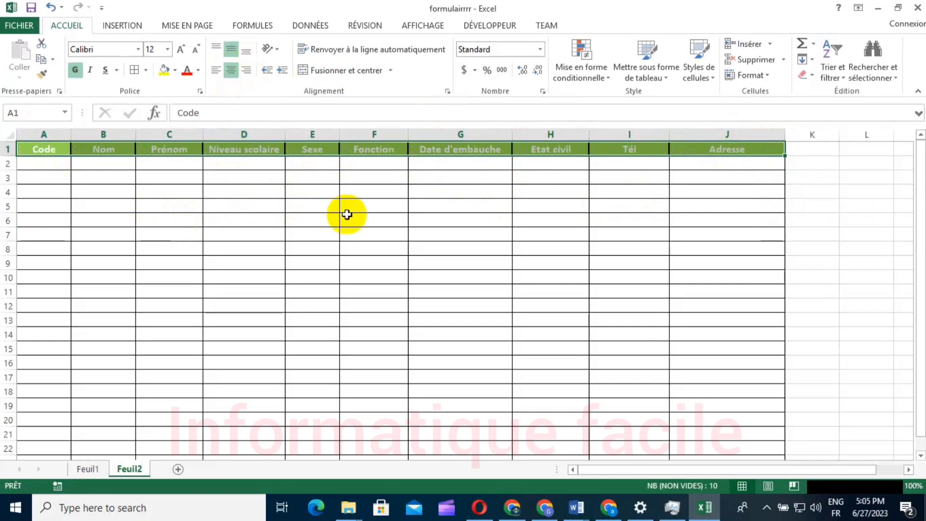
pyautogui.click(178, 50)
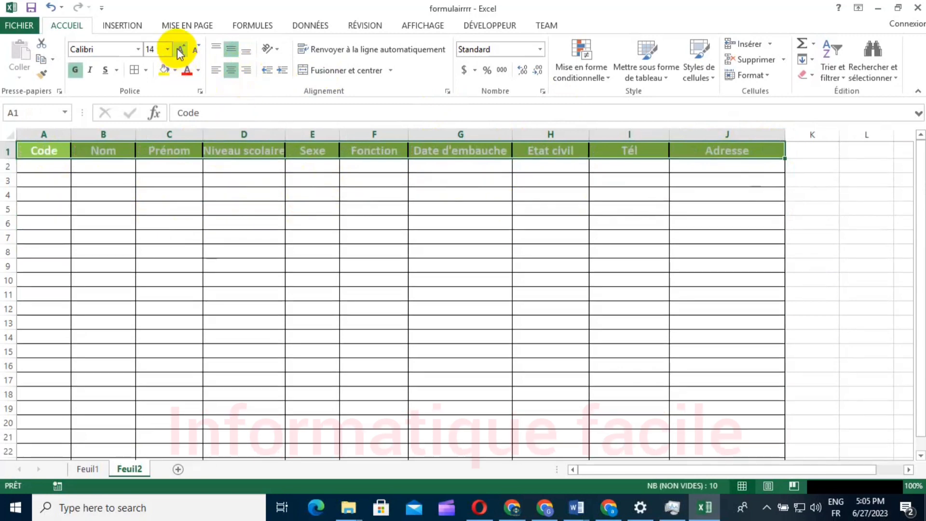
pyautogui.click(198, 72)
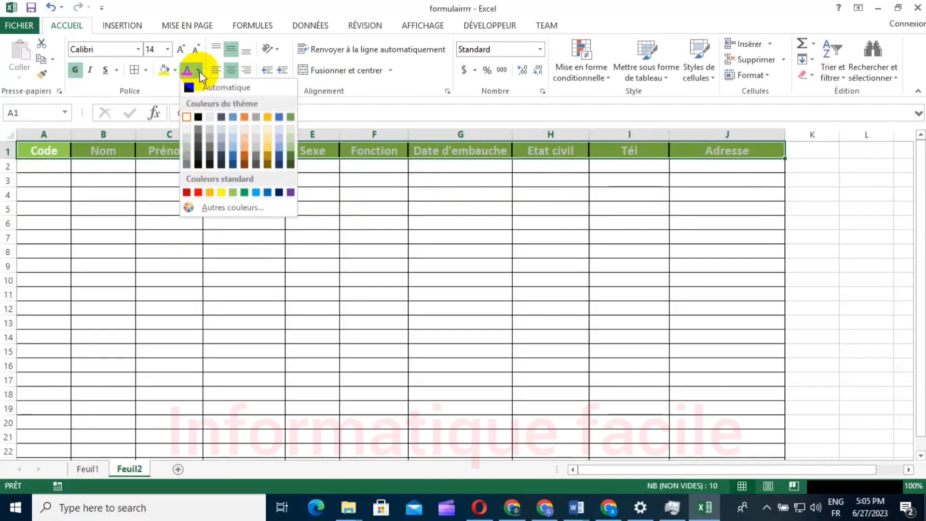
pyautogui.click(198, 162)
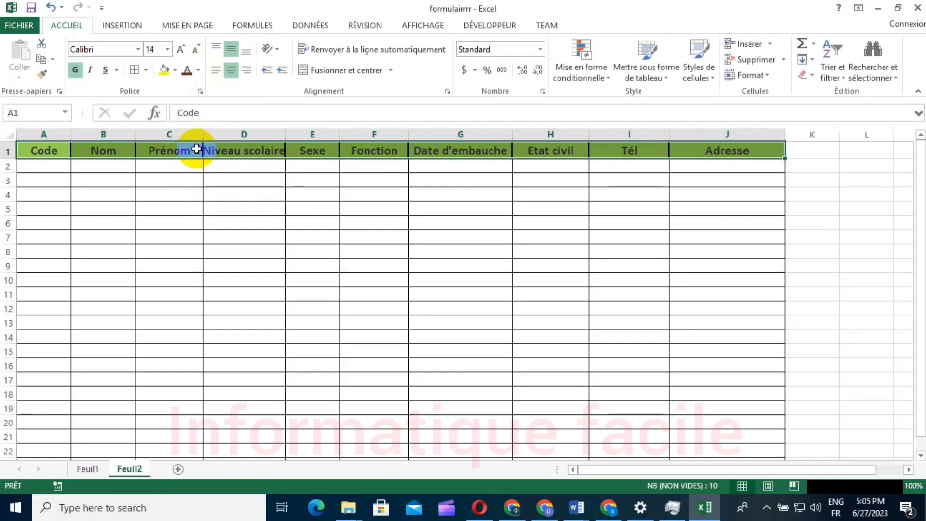
pyautogui.click(835, 183)
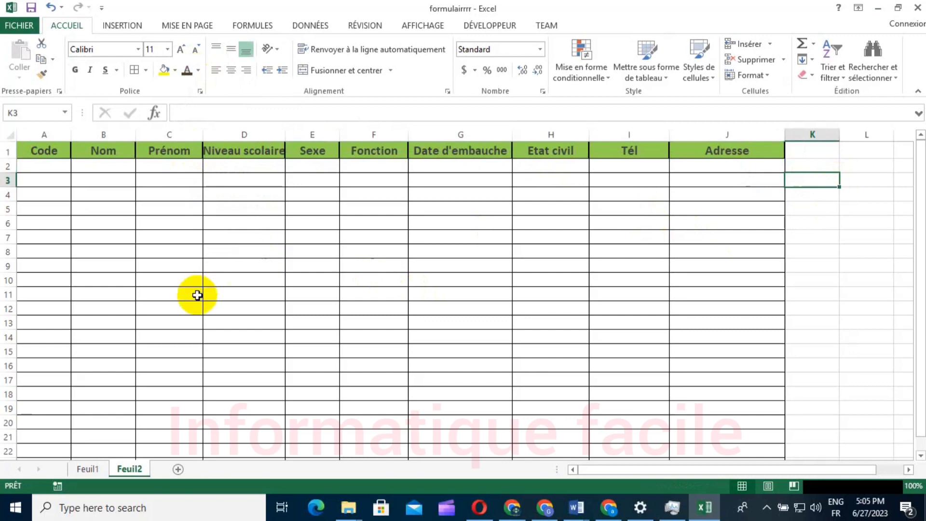
# Step: Return to Feuil1, test the Ajouter button, then enable Mode Création under DÉVELOPPEUR
pyautogui.click(92, 469)
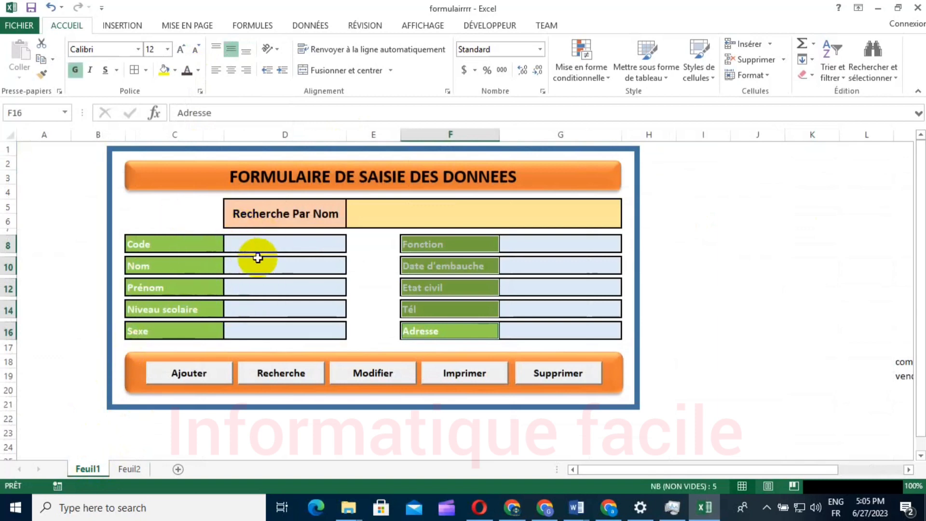
pyautogui.click(190, 207)
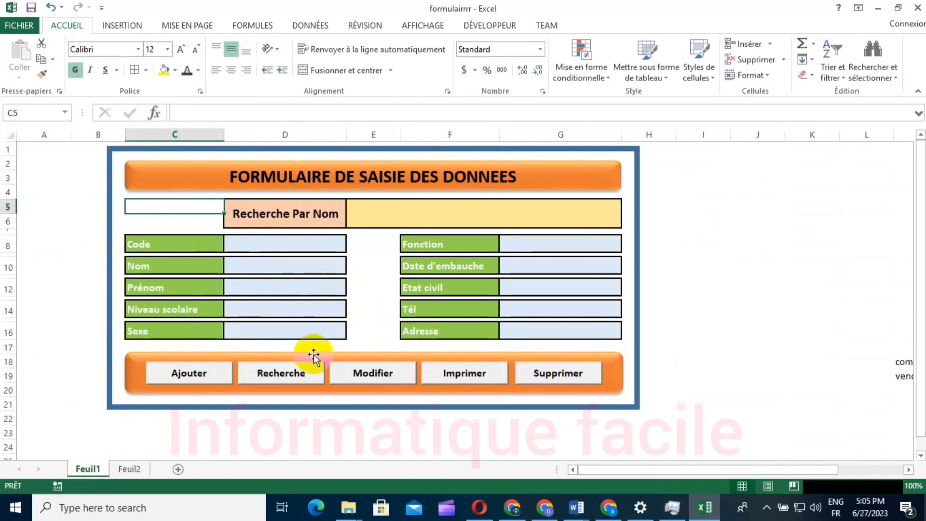
pyautogui.click(249, 423)
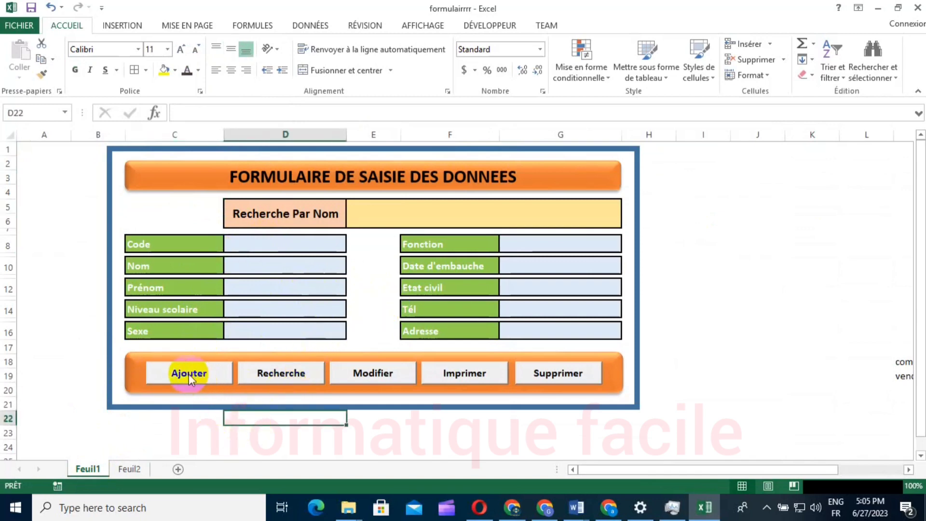
pyautogui.click(202, 377)
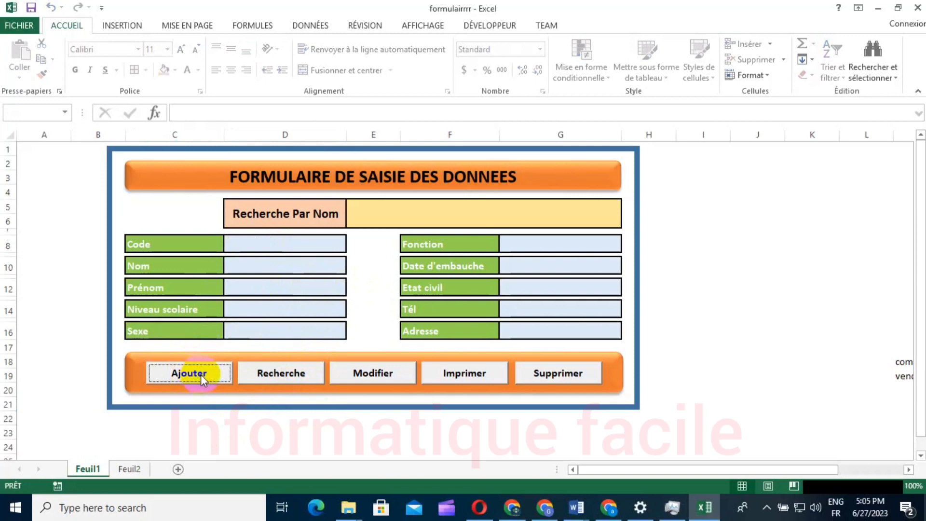
pyautogui.click(224, 436)
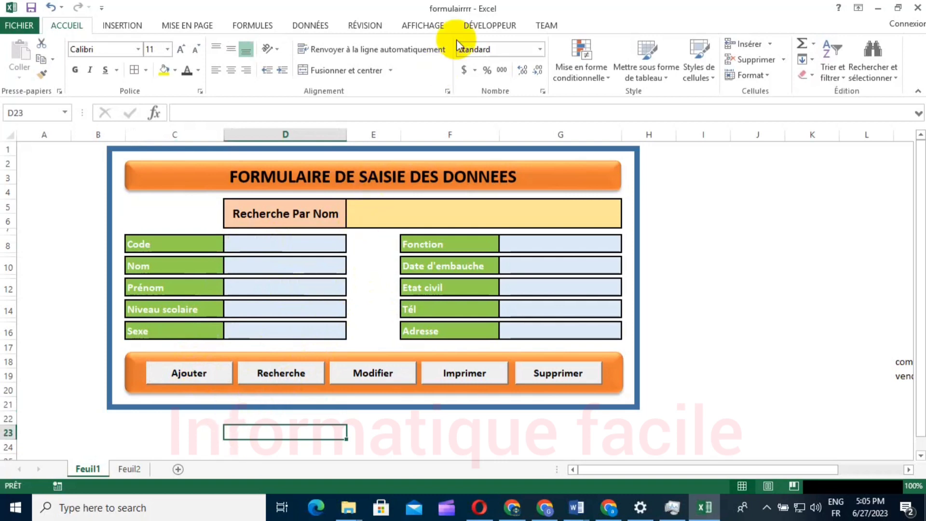
pyautogui.click(490, 25)
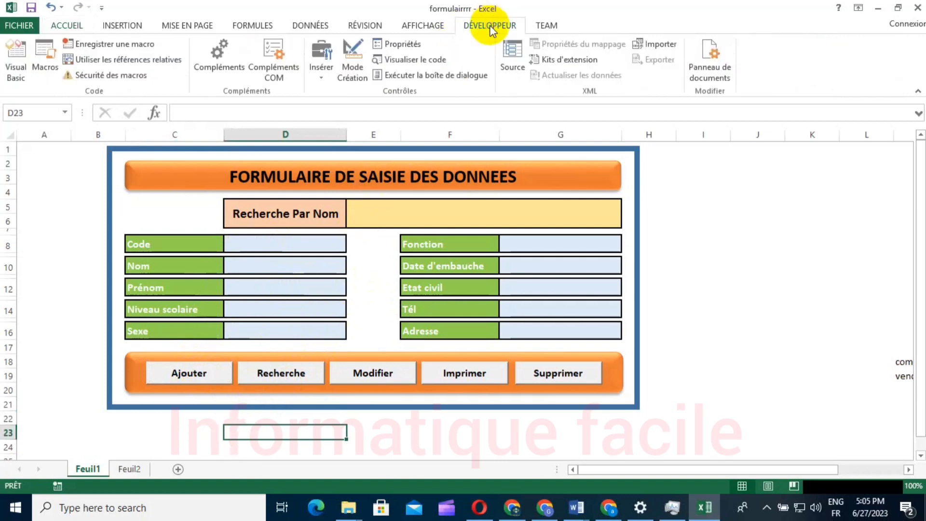
pyautogui.click(362, 73)
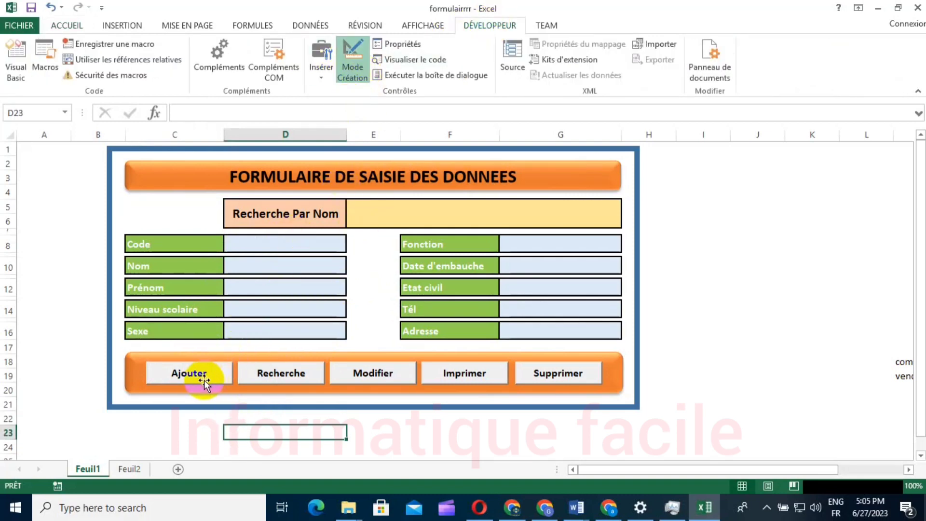
# Step: Open the Ajouter button's click procedure and add the line 'dim As Integer'
pyautogui.doubleClick(193, 374)
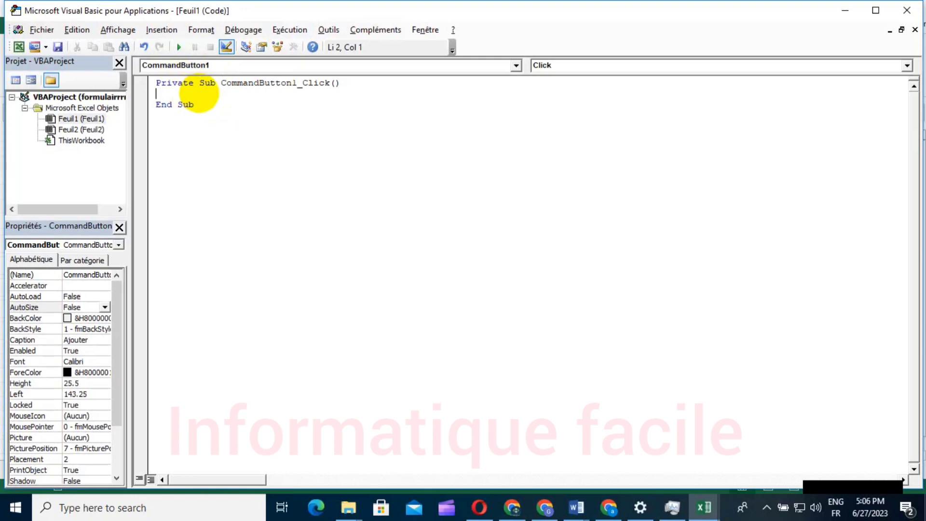
pyautogui.write('sim')
pyautogui.press('BackSpace')
pyautogui.press('BackSpace')
pyautogui.press('BackSpace')
pyautogui.write('dim ')
pyautogui.write('as')
pyautogui.write(' i')
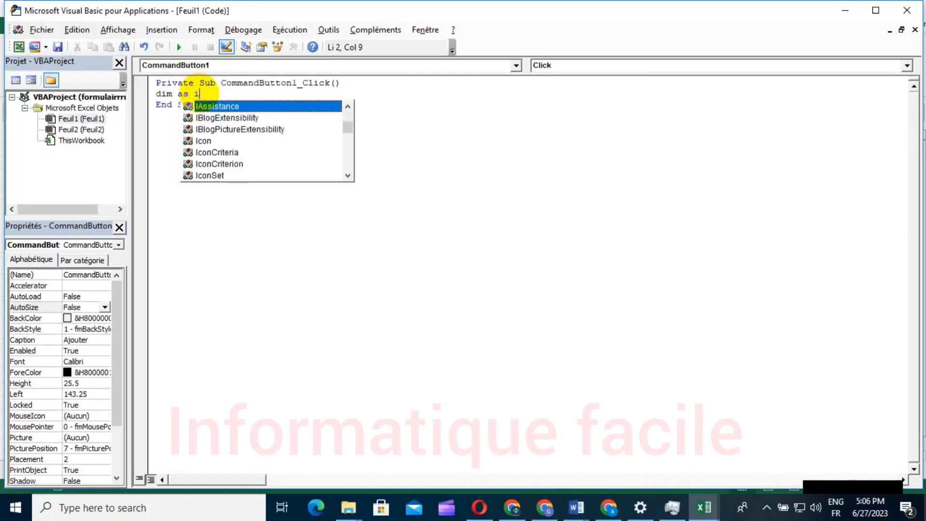
pyautogui.write('nt')
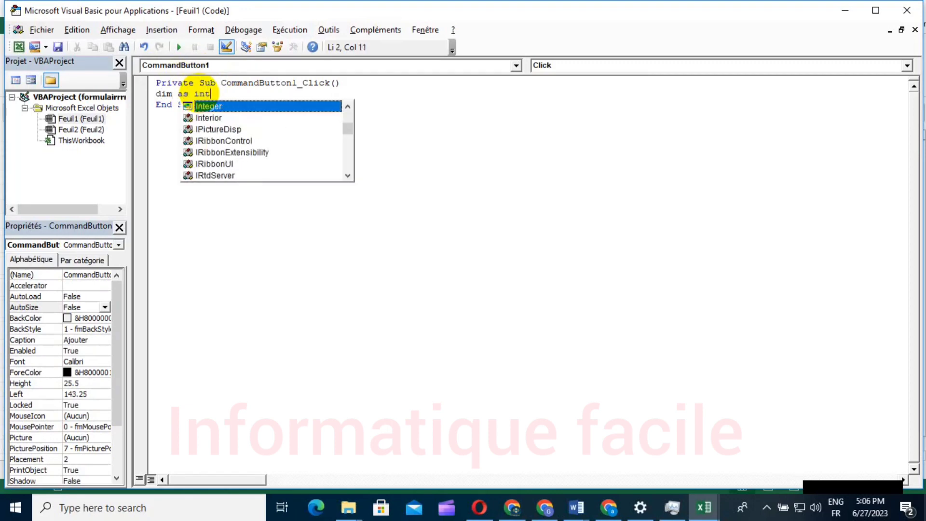
pyautogui.doubleClick(207, 106)
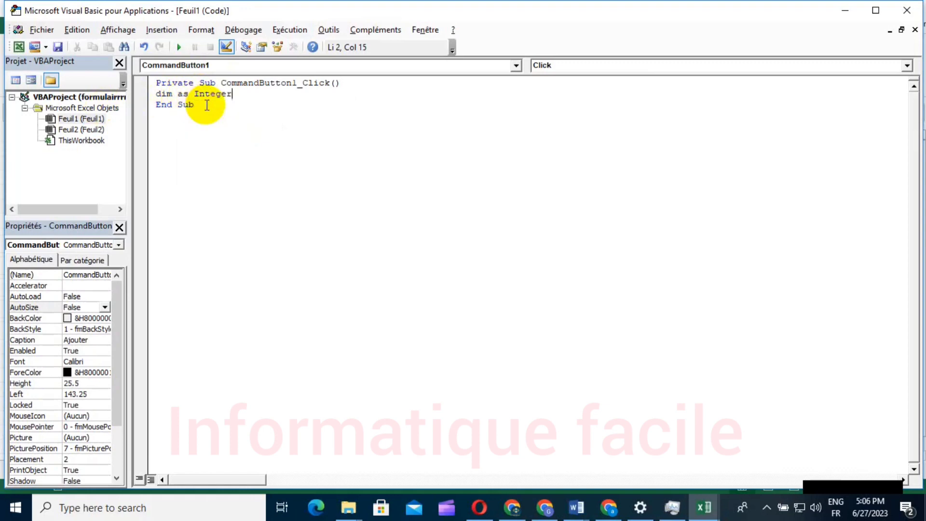
pyautogui.press('Return')
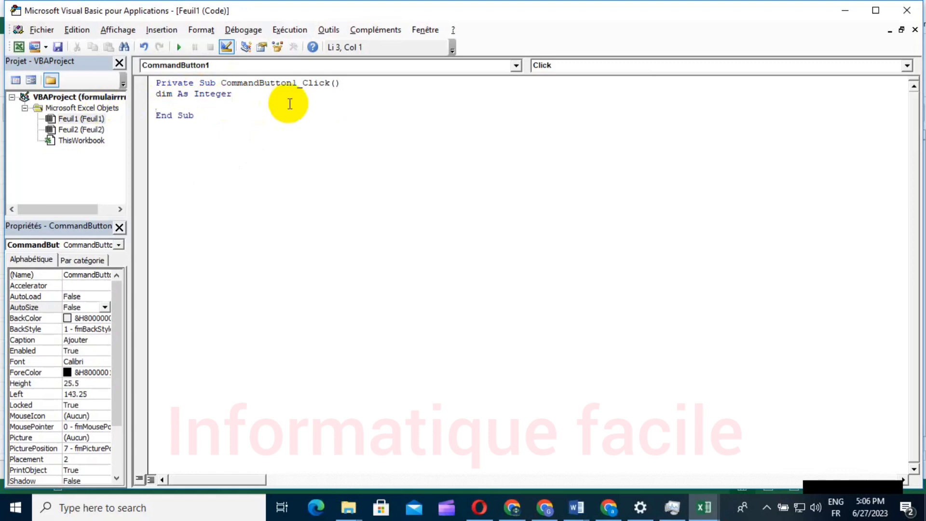
# Step: Add the line 'm=Feuil2' below it and switch back to the Excel workbook
pyautogui.write('m=')
pyautogui.write('feu')
pyautogui.write('il')
pyautogui.press('BackSpace')
pyautogui.press('BackSpace')
pyautogui.press('BackSpace')
pyautogui.press('BackSpace')
pyautogui.press('BackSpace')
pyautogui.write('Fe')
pyautogui.write('uil2')
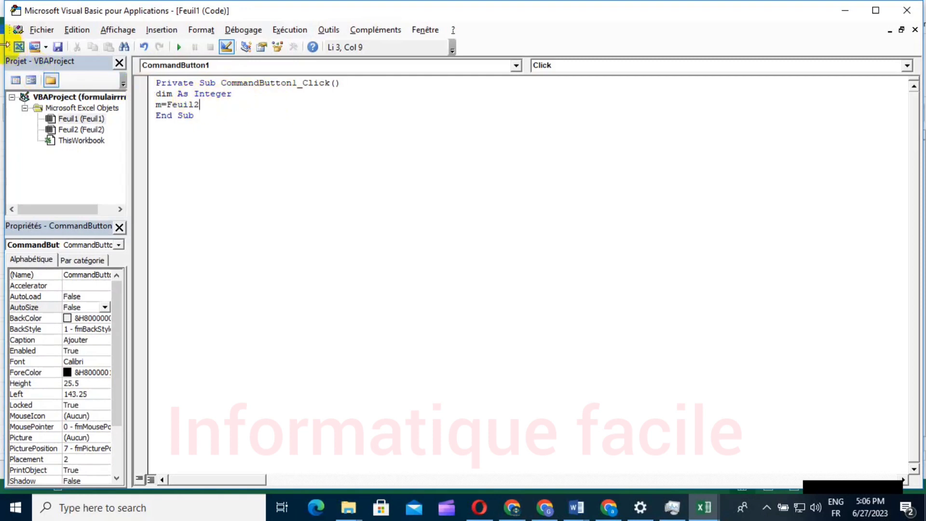
pyautogui.click(19, 47)
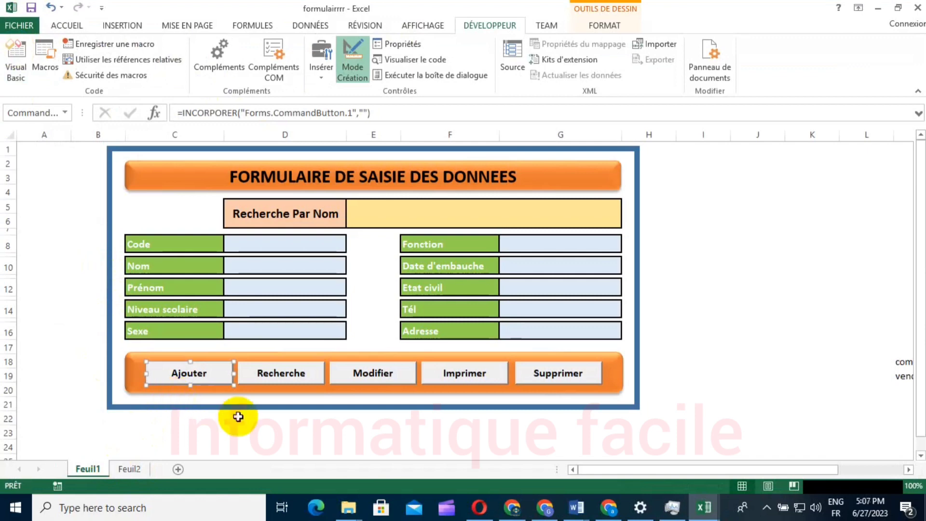
# Step: Complete line 3 as 'm = Feuil2.Range("A300").End(xlUp).Row + 1' and start a new line
pyautogui.click(15, 60)
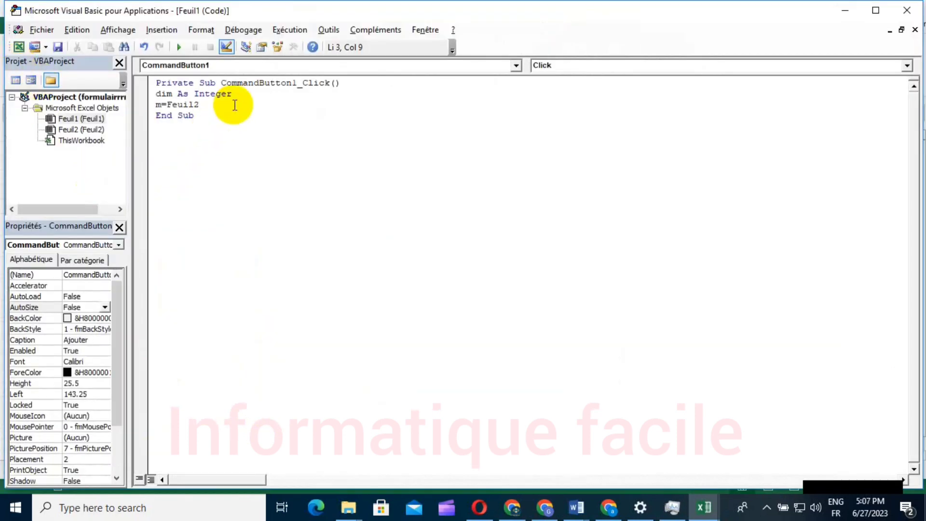
pyautogui.write('.r')
pyautogui.write('ang')
pyautogui.write('e')
pyautogui.write('(')
pyautogui.write('"A')
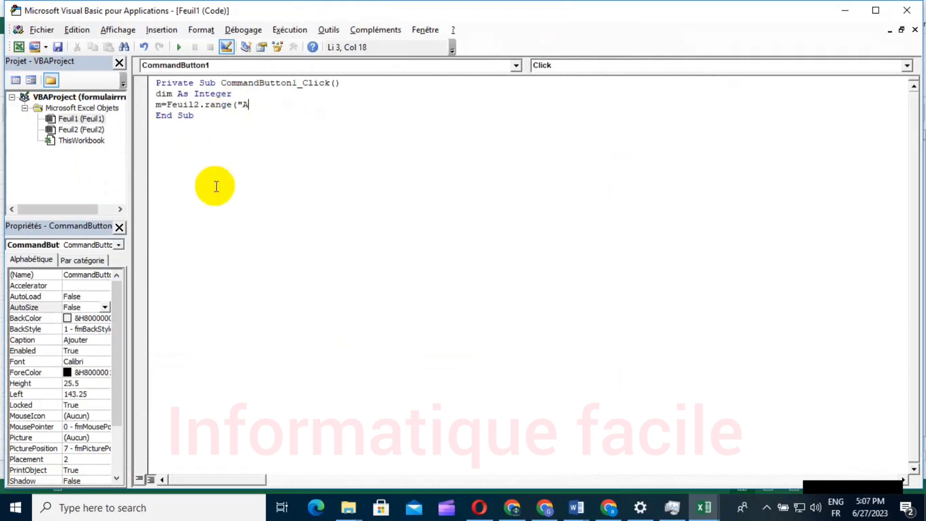
pyautogui.write('300')
pyautogui.write('")')
pyautogui.write('.')
pyautogui.write('end')
pyautogui.write('(x')
pyautogui.write('lU')
pyautogui.write('p')
pyautogui.write(')')
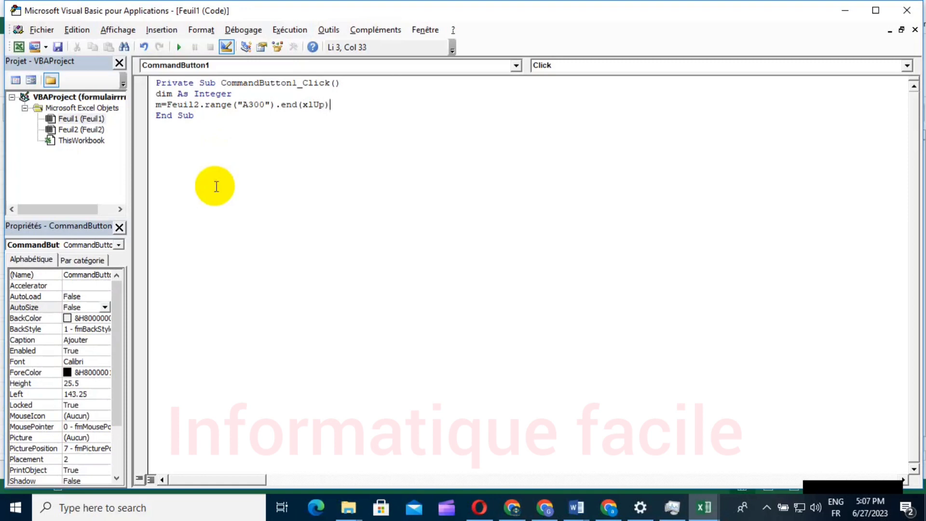
pyautogui.write('.ro')
pyautogui.write('w+1')
pyautogui.press('Return')
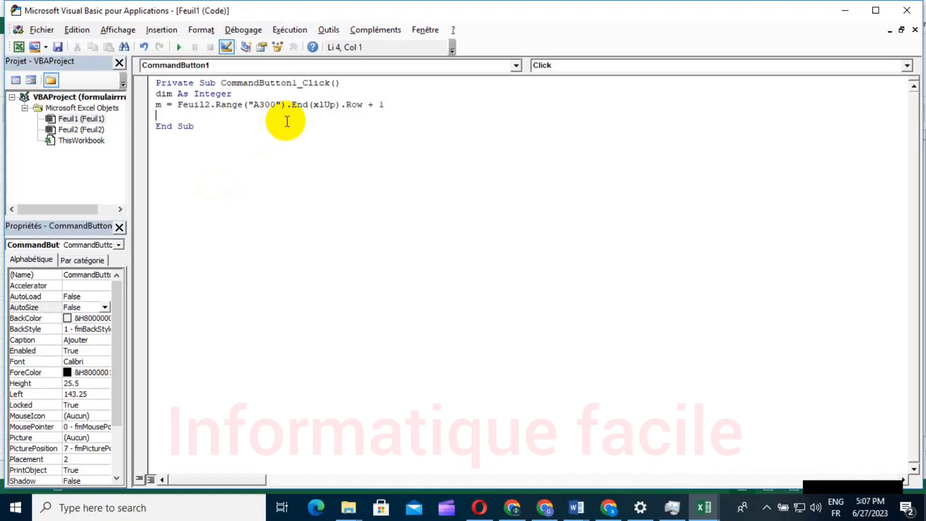
# Step: Start line 4 with the target 'Feuil2.Cells(m, "A").Value =', correcting typos
pyautogui.write('Feuil')
pyautogui.write('2')
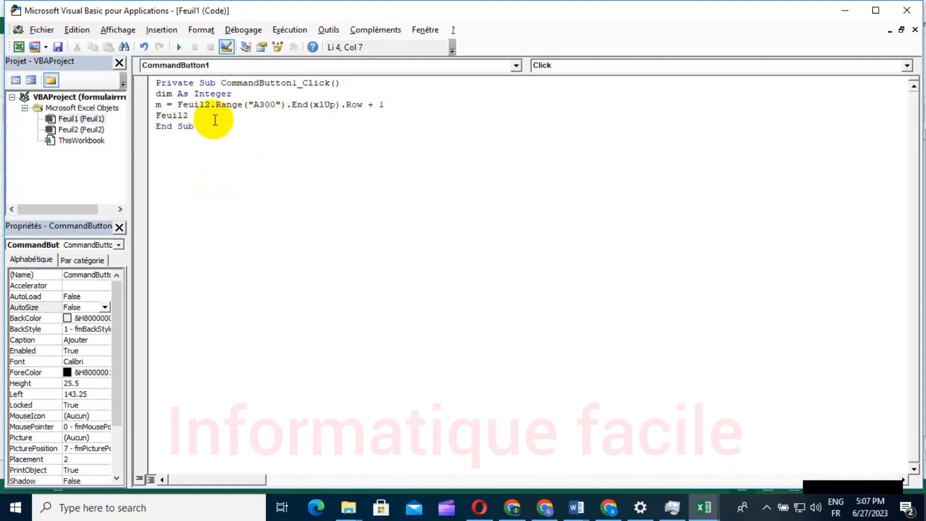
pyautogui.write('.')
pyautogui.write('cell')
pyautogui.write('s')
pyautogui.write('(m')
pyautogui.write(',')
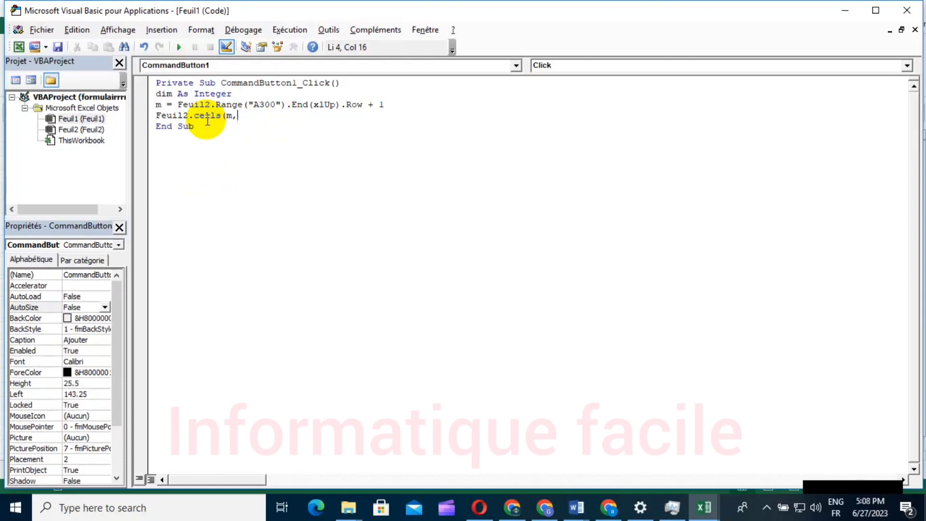
pyautogui.write(' A')
pyautogui.press('BackSpace')
pyautogui.write("'")
pyautogui.write('A')
pyautogui.press('BackSpace')
pyautogui.press('BackSpace')
pyautogui.write('"')
pyautogui.write('A')
pyautogui.write('"')
pyautogui.write(')')
pyautogui.write('.va')
pyautogui.write('lur')
pyautogui.press('BackSpace')
pyautogui.write('e')
pyautogui.write('=')
pyautogui.write('va')
pyautogui.press('BackSpace')
pyautogui.press('BackSpace')
# Step: Finish the line with the source 'Feuil1.Range("D8").Value' after checking the form
pyautogui.write('Feuil')
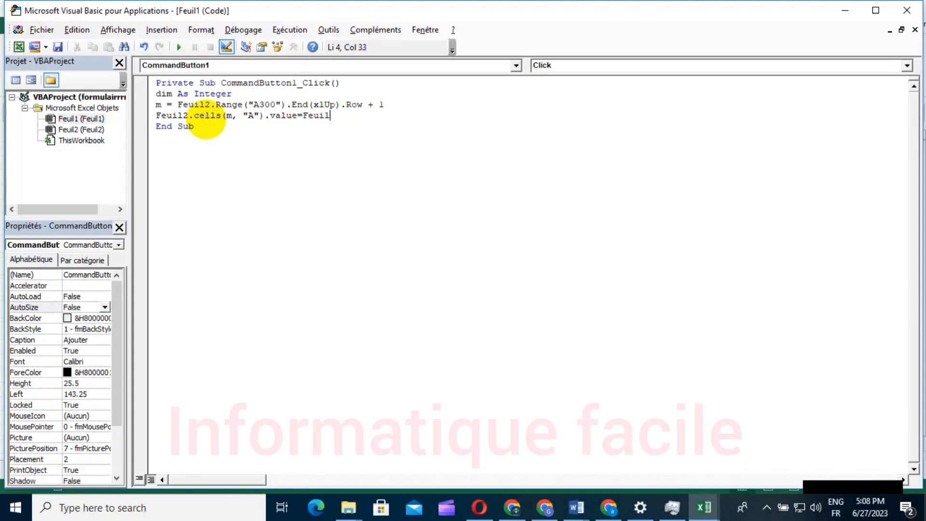
pyautogui.write('1')
pyautogui.write('.rang')
pyautogui.write('e')
pyautogui.write('(')
pyautogui.write('S')
pyautogui.press('BackSpace')
pyautogui.write('D')
pyautogui.write('8')
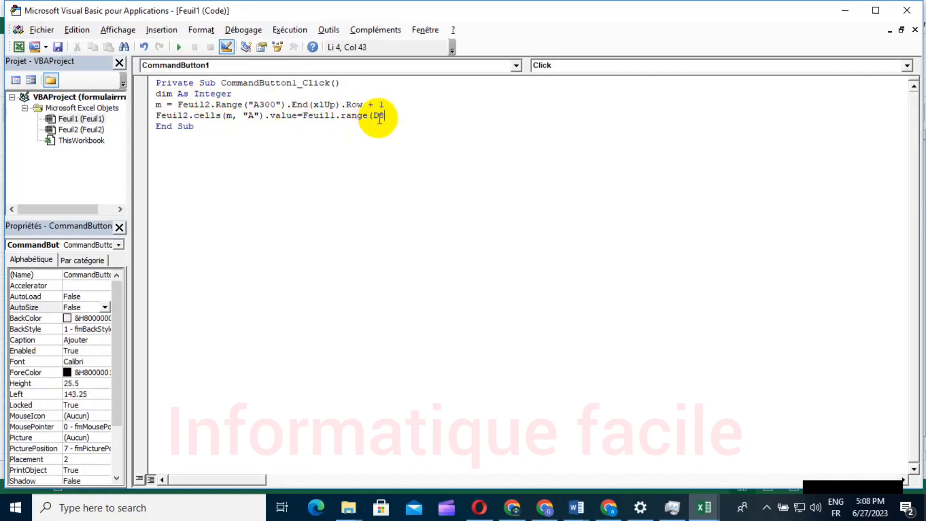
pyautogui.click(18, 47)
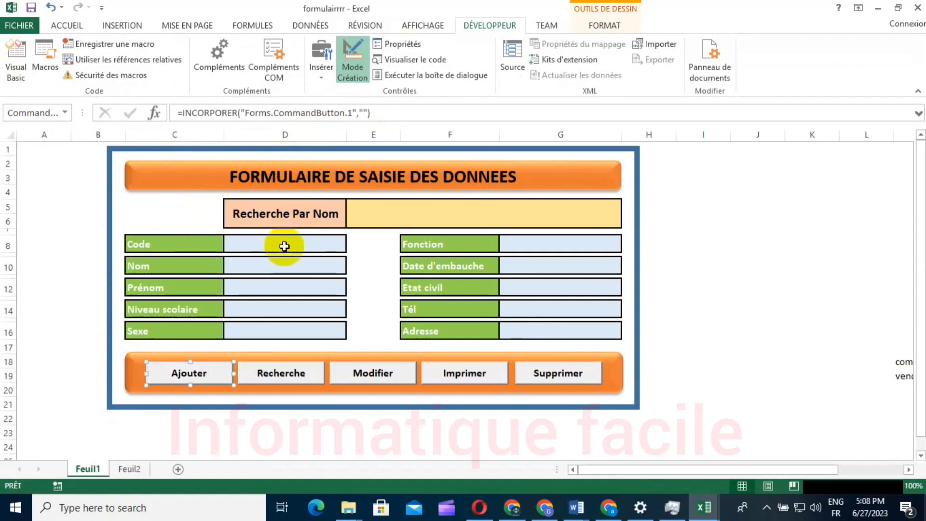
pyautogui.click(15, 54)
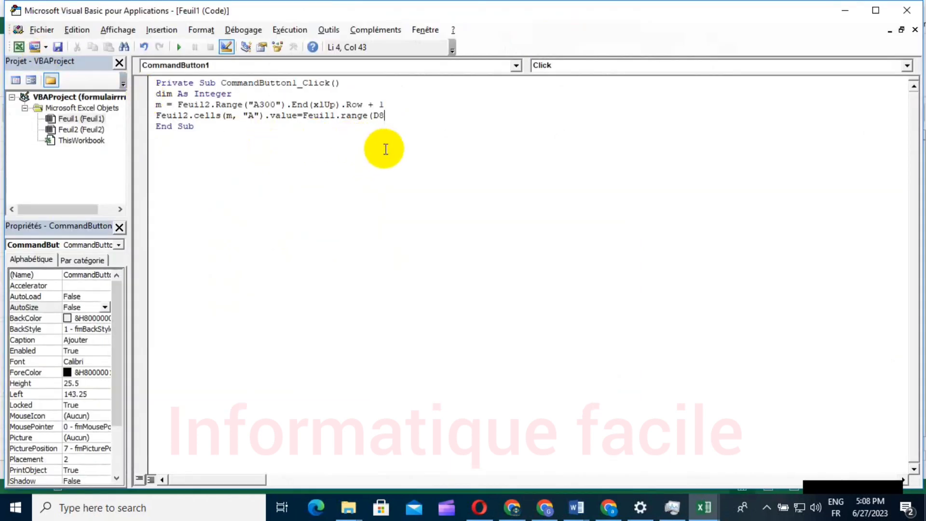
pyautogui.press('Left')
pyautogui.write('"')
pyautogui.press('End')
pyautogui.write('"')
pyautogui.write(')')
pyautogui.write('.va')
pyautogui.write('lue')
pyautogui.press('Return')
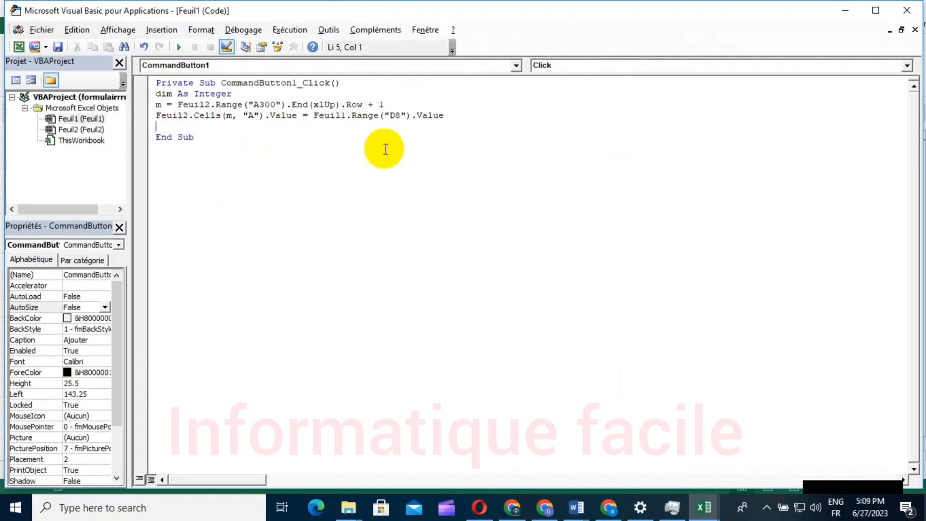
# Step: Copy the Feuil2.Cells line and paste it to fill lines 5 to 8
pyautogui.moveTo(443, 116); pyautogui.dragTo(150, 121)
pyautogui.hotkey('ctrl', 'c')
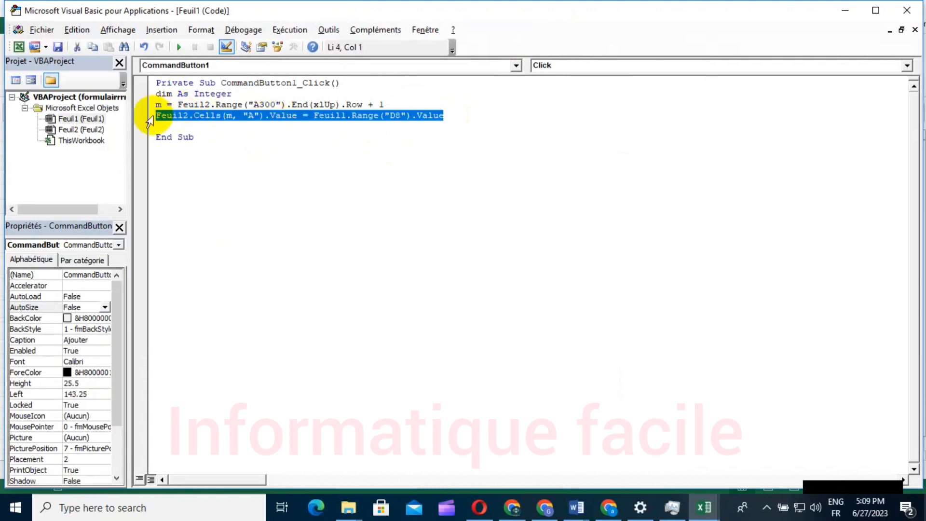
pyautogui.rightClick(165, 115)
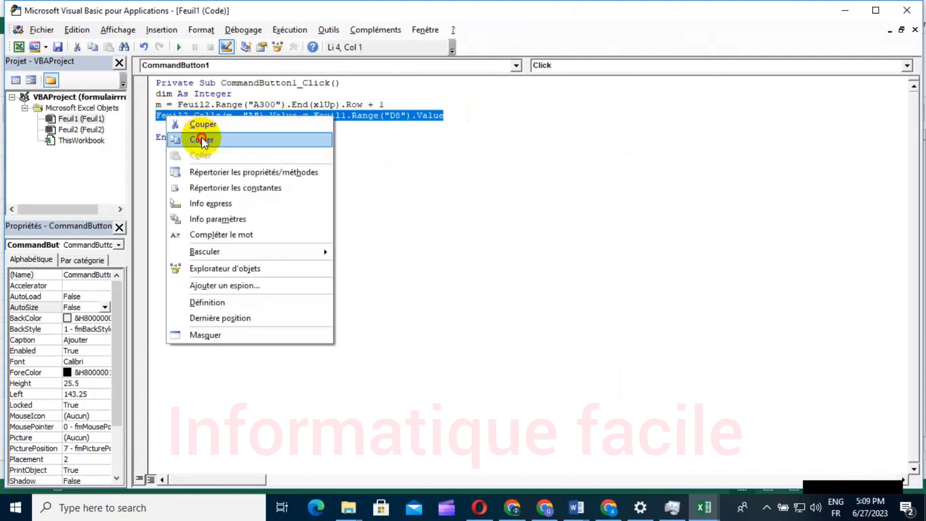
pyautogui.click(201, 140)
pyautogui.click(174, 128)
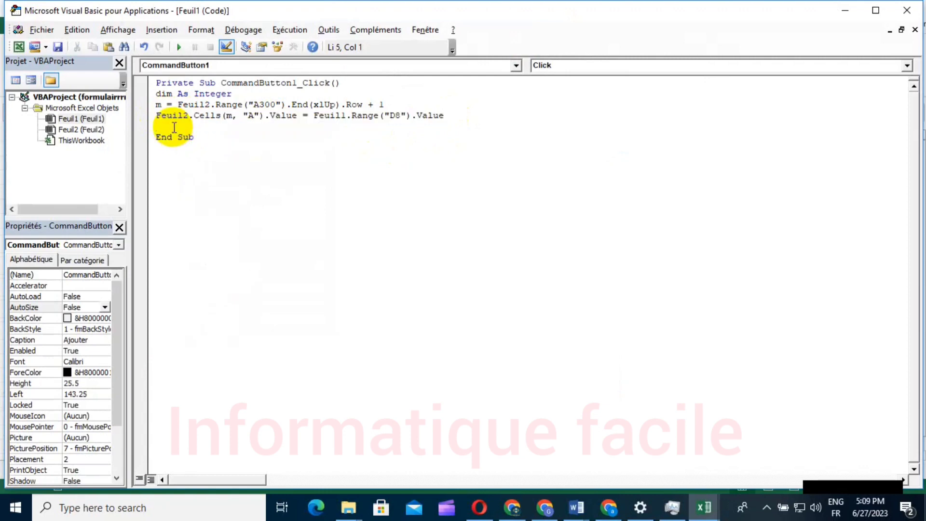
pyautogui.write('Feuil2.Cells(m, "A").Value = Feuil1.Range("D8").Value')
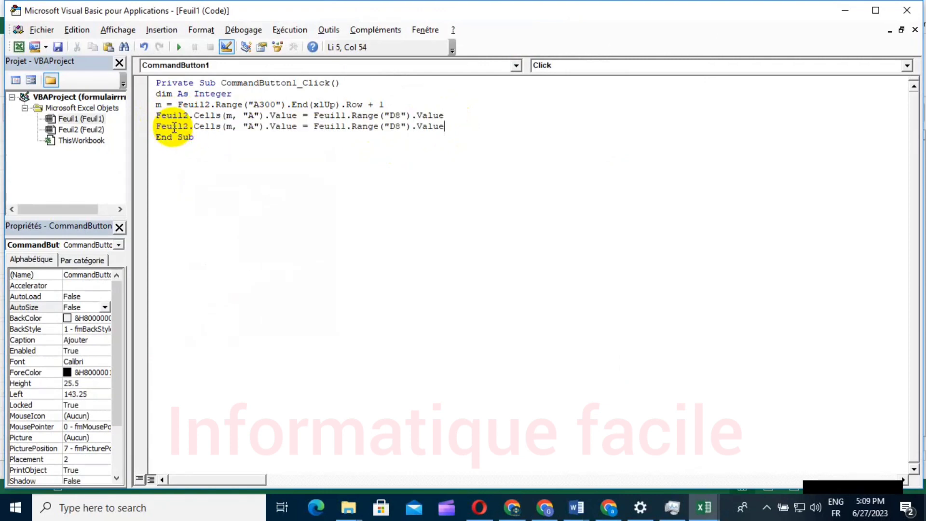
pyautogui.press('Return')
pyautogui.write('Feuil2.Cells(m, "A").Value = Feuil1.Range("D8").Value')
pyautogui.press('Return')
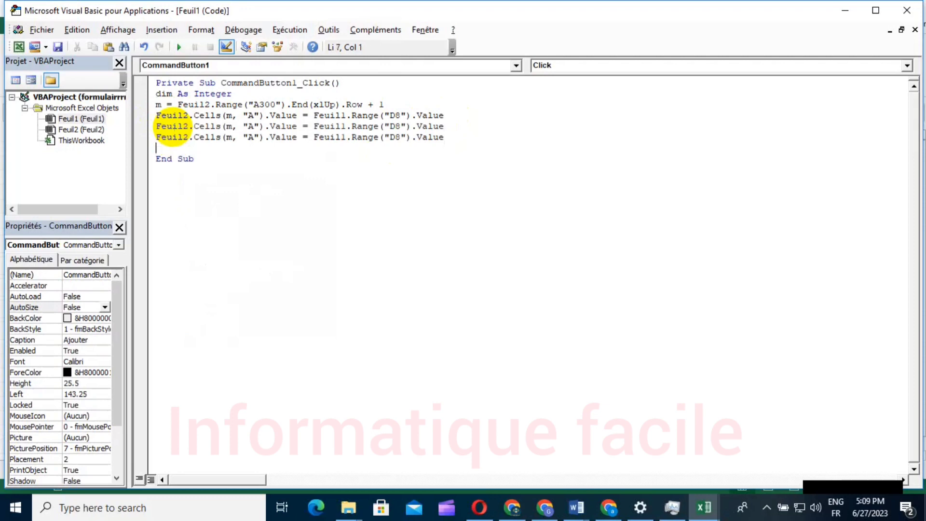
pyautogui.write('Feuil2.Cells(m, "A").Value = Feuil1.Range("D8").Value')
pyautogui.press('Return')
pyautogui.write('Feuil2.Cells(m, "A").Value = Feuil1.Range("D8").Value')
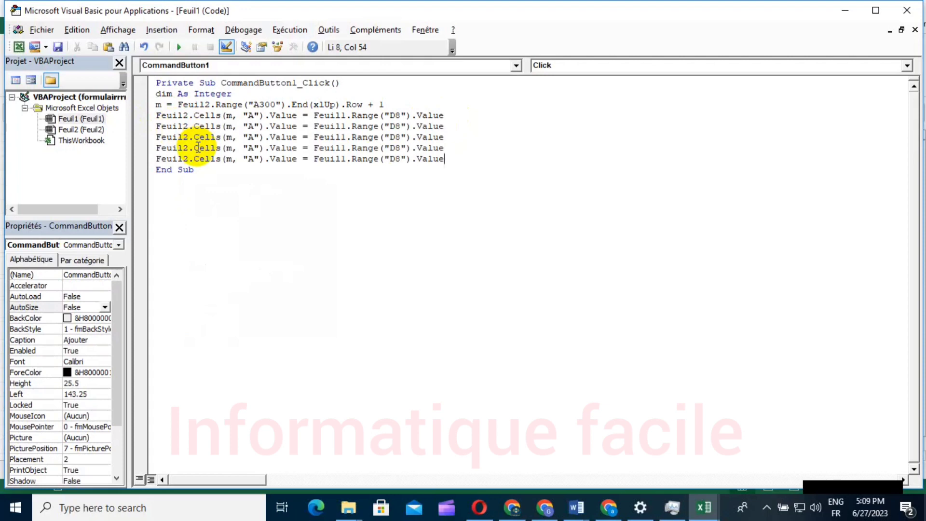
# Step: After a blank line, paste five more copies onto lines 10 to 14
pyautogui.press('Return')
pyautogui.press('Return')
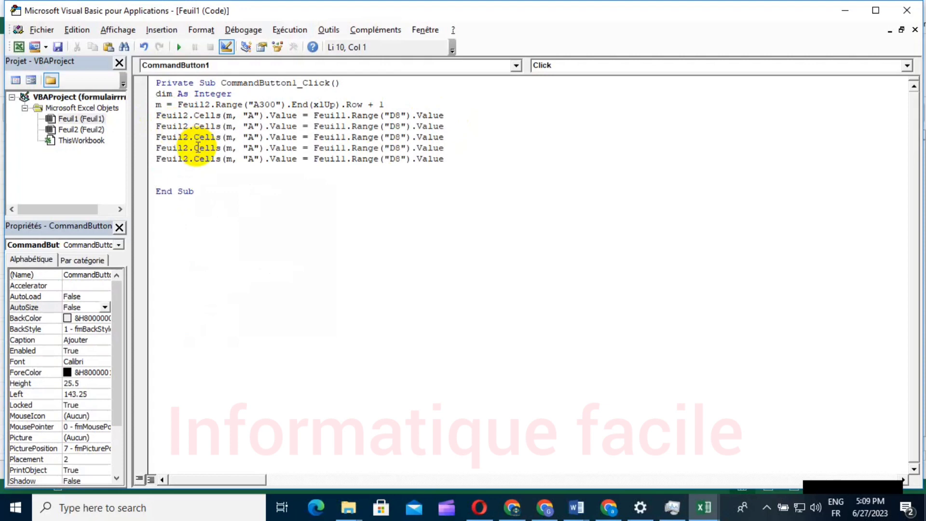
pyautogui.write('Feuil2.Cells(m, "A").Value = Feuil1.Range("D8").Value')
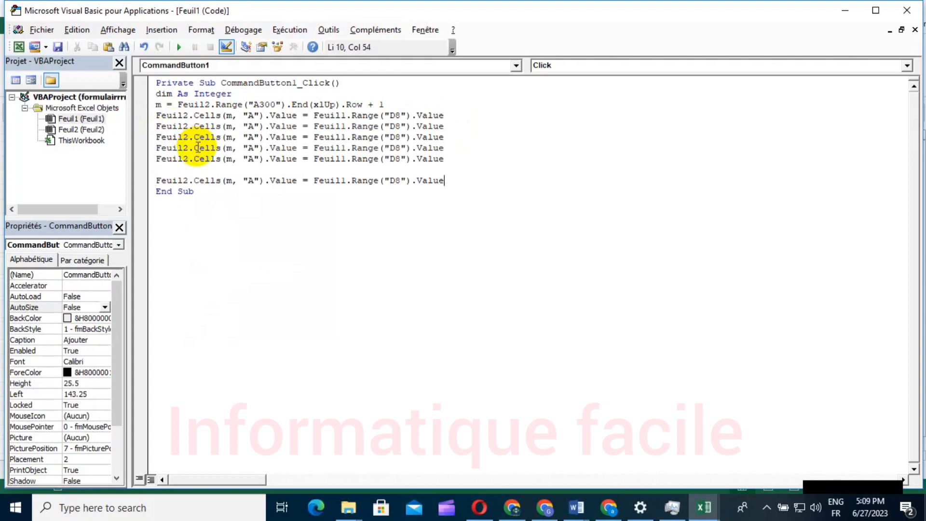
pyautogui.press('Return')
pyautogui.write('Feuil2.Cells(m, "A").Value = Feuil1.Range("D8").Value')
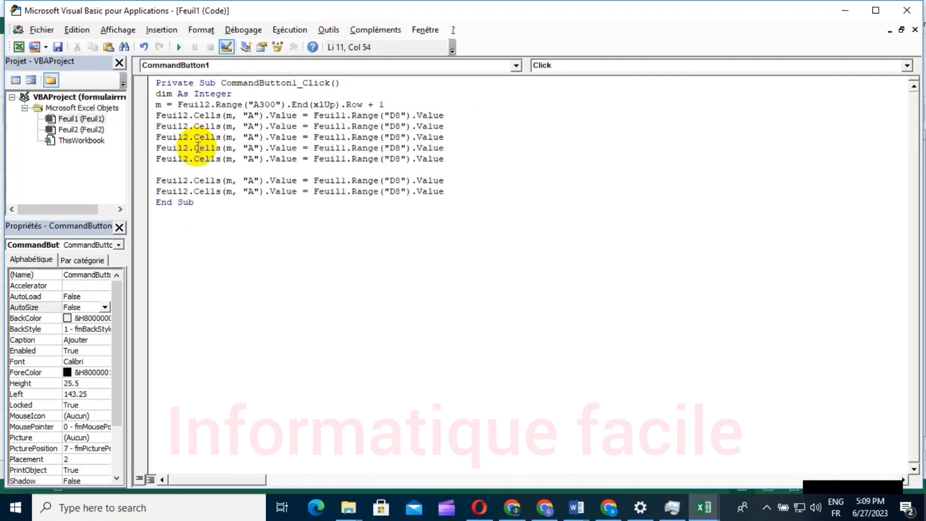
pyautogui.press('Return')
pyautogui.hotkey('ctrl', 'v')
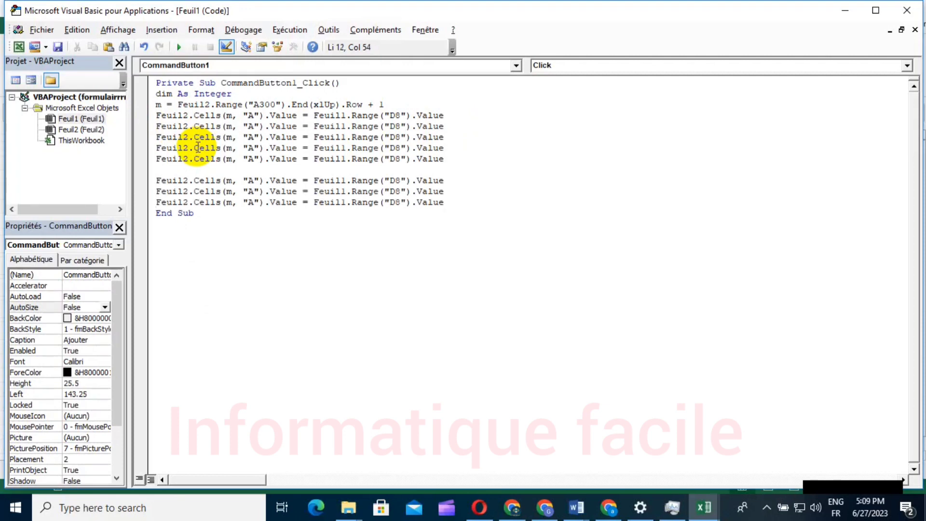
pyautogui.press('Return')
pyautogui.hotkey('ctrl', 'v')
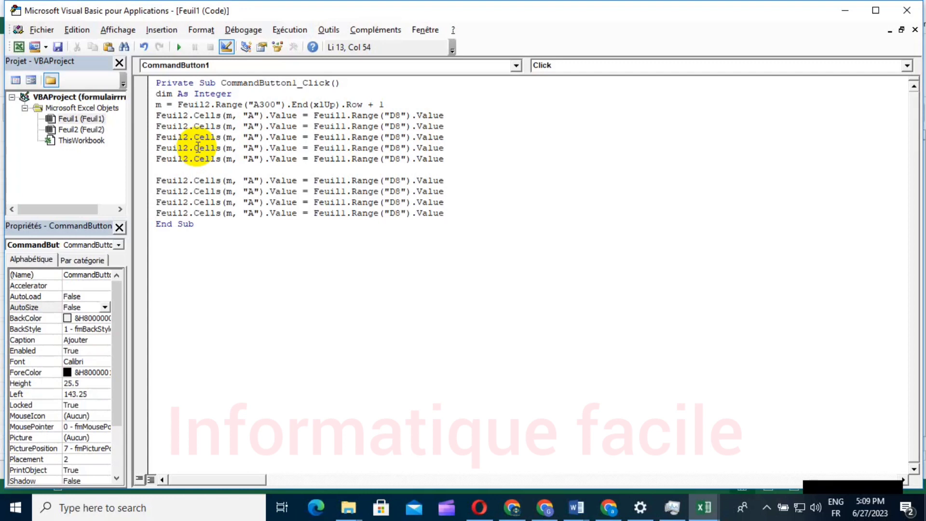
pyautogui.press('Return')
pyautogui.hotkey('ctrl', 'v')
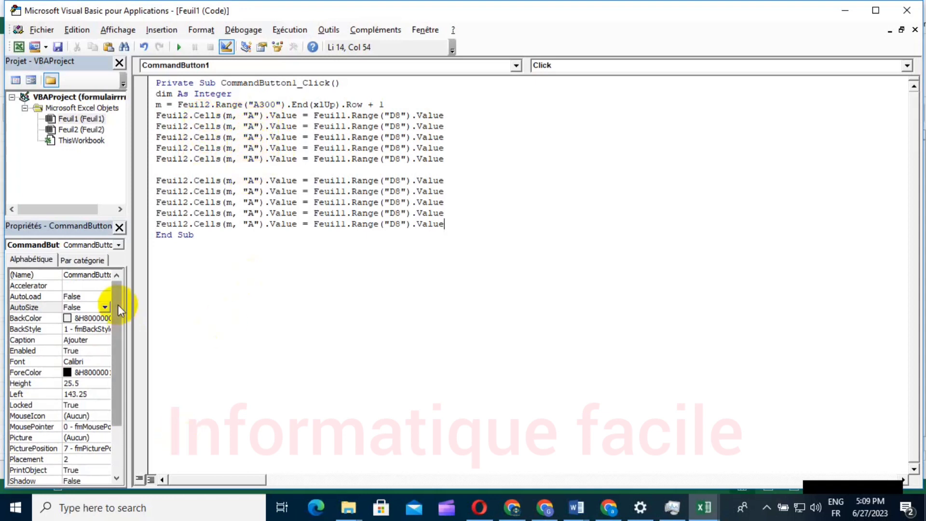
pyautogui.click(19, 46)
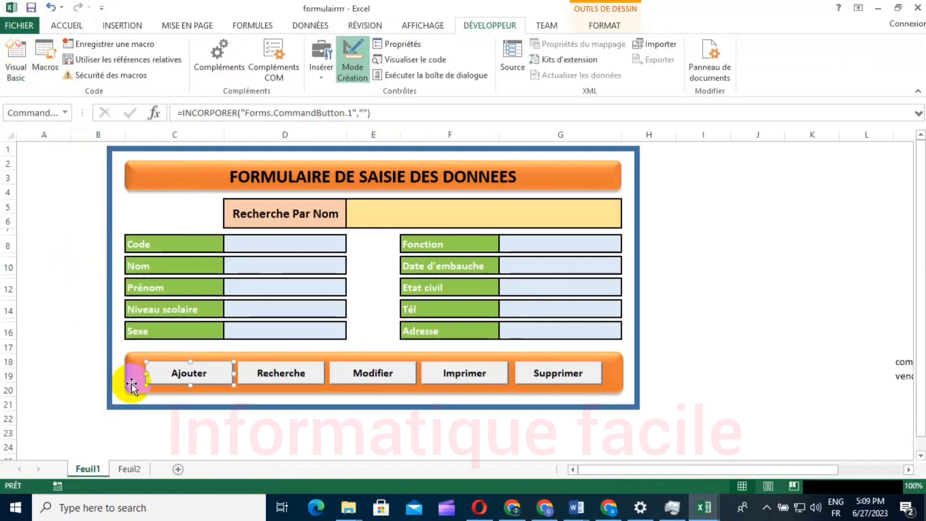
pyautogui.click(128, 468)
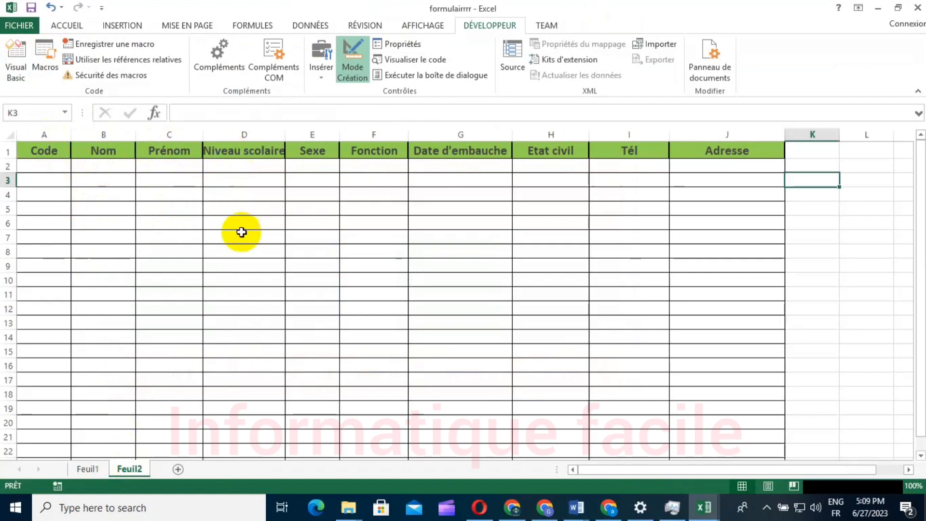
pyautogui.click(89, 469)
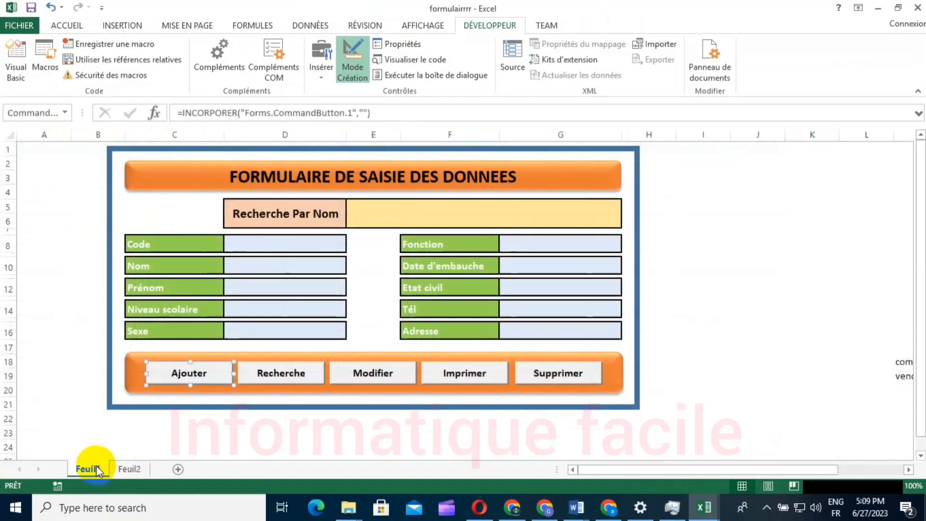
pyautogui.click(16, 60)
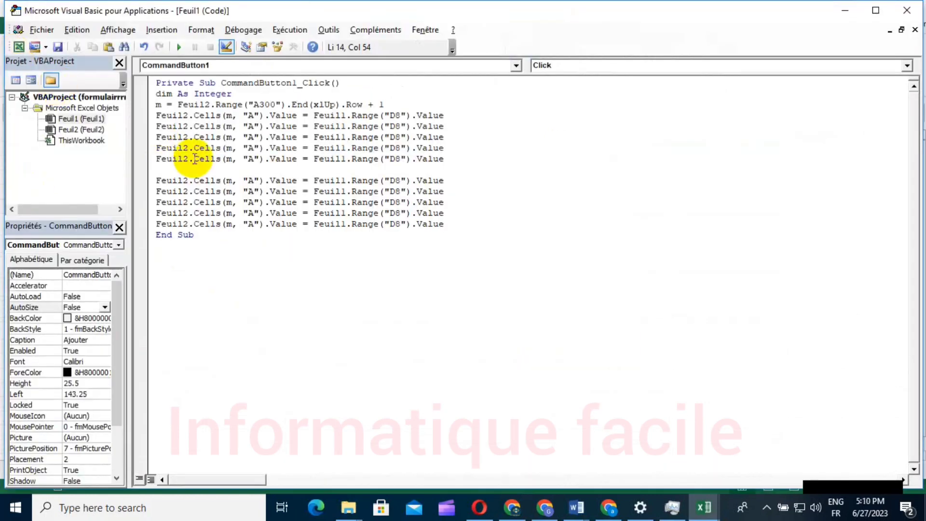
# Step: Change the column letters on lines 5–8 from A to B, C, D and E
pyautogui.click(254, 125)
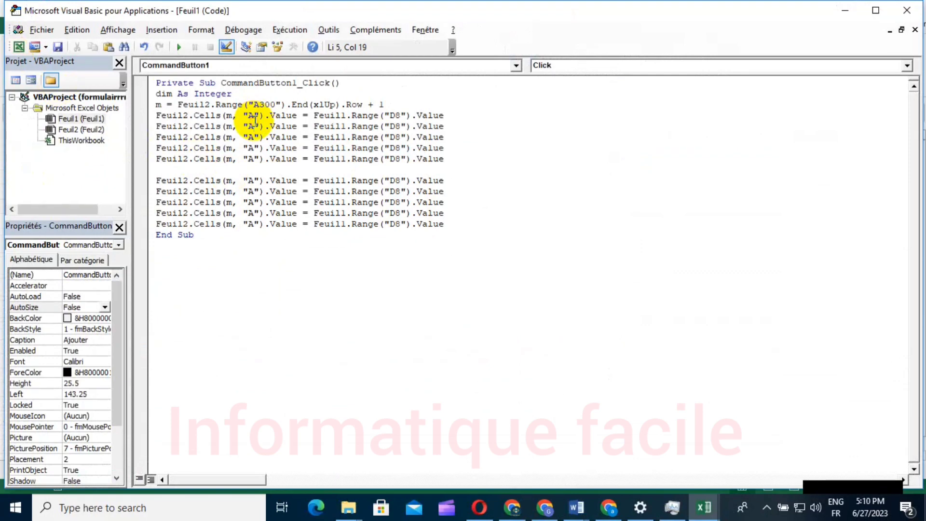
pyautogui.press('BackSpace')
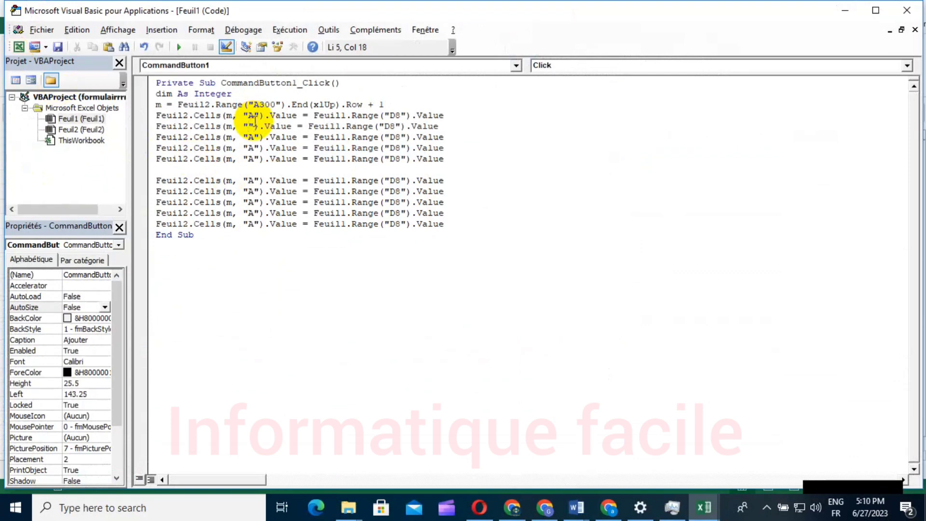
pyautogui.write('B')
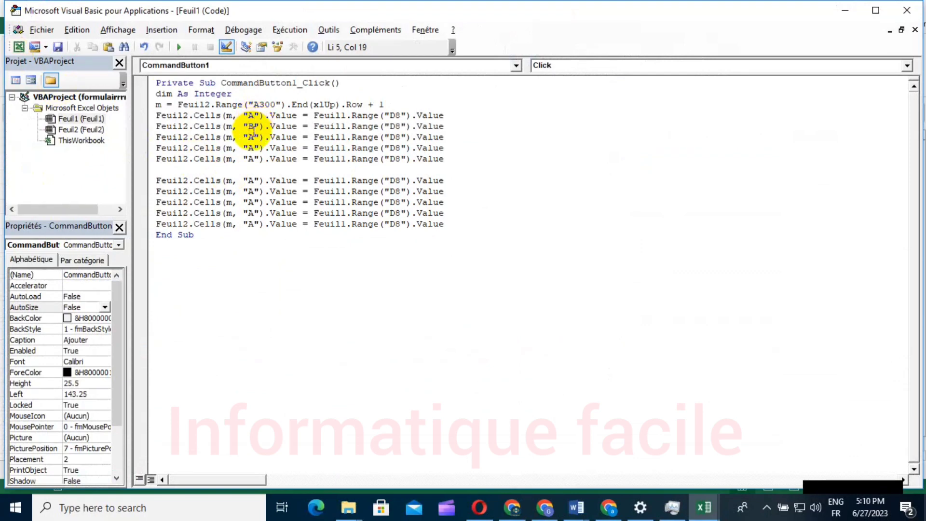
pyautogui.click(255, 136)
pyautogui.press('BackSpace')
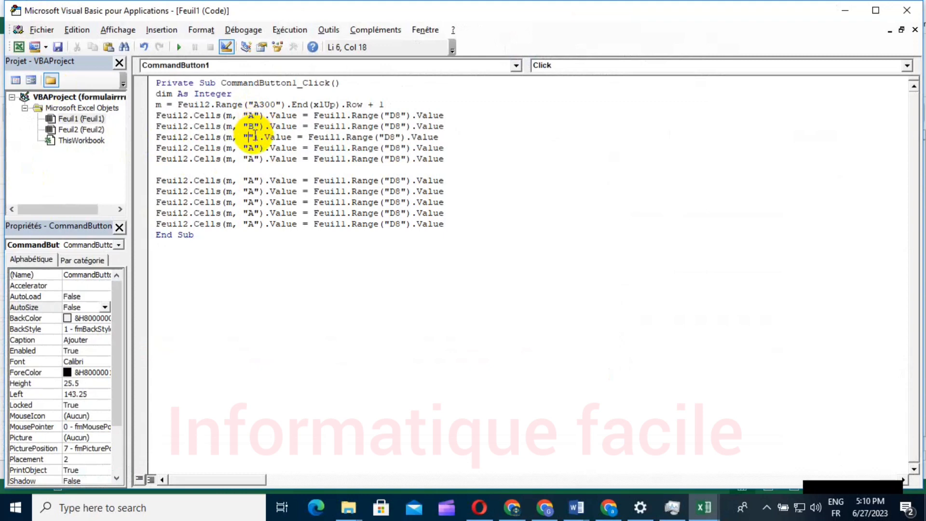
pyautogui.write('C')
pyautogui.click(254, 148)
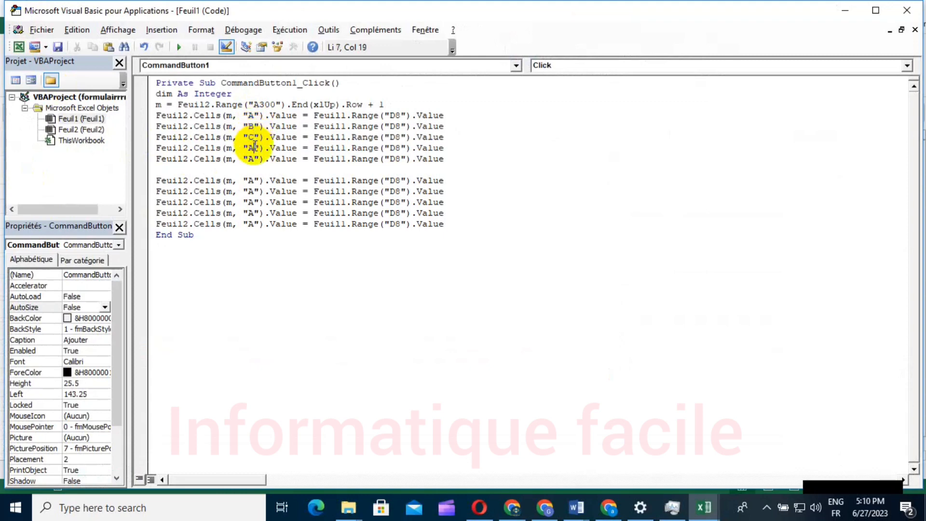
pyautogui.press('BackSpace')
pyautogui.write('D')
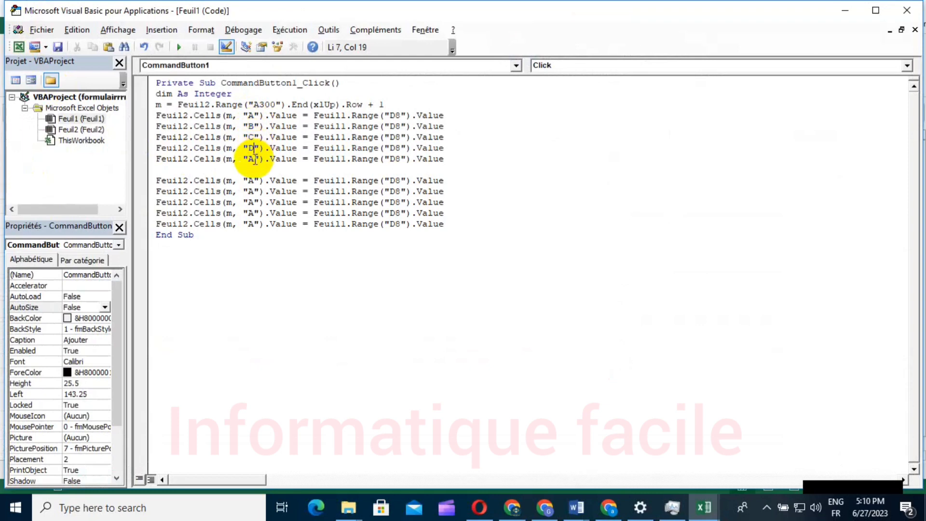
pyautogui.click(252, 158)
pyautogui.press('BackSpace')
pyautogui.write('E')
# Step: Change the column letters on lines 10–14 to F, G, H, I and J, checking the Excel form
pyautogui.click(254, 177)
pyautogui.press('BackSpace')
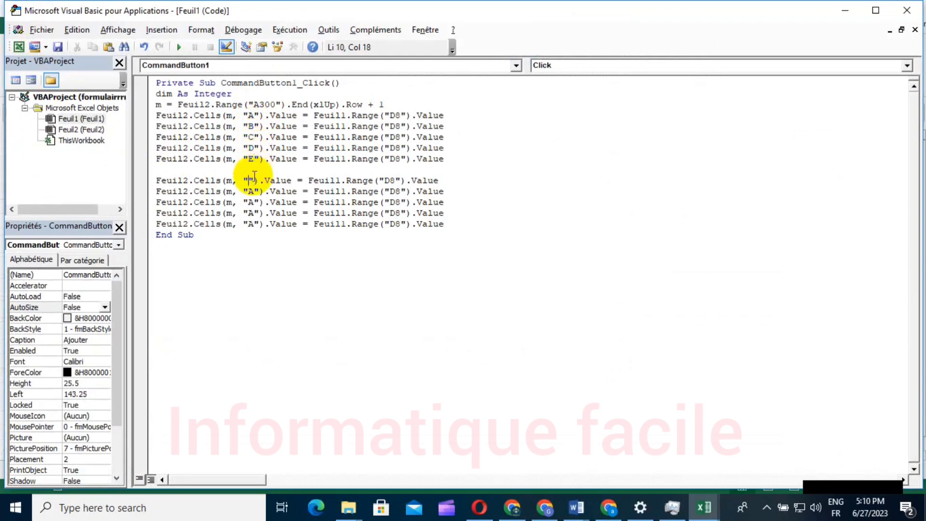
pyautogui.write('F')
pyautogui.click(253, 188)
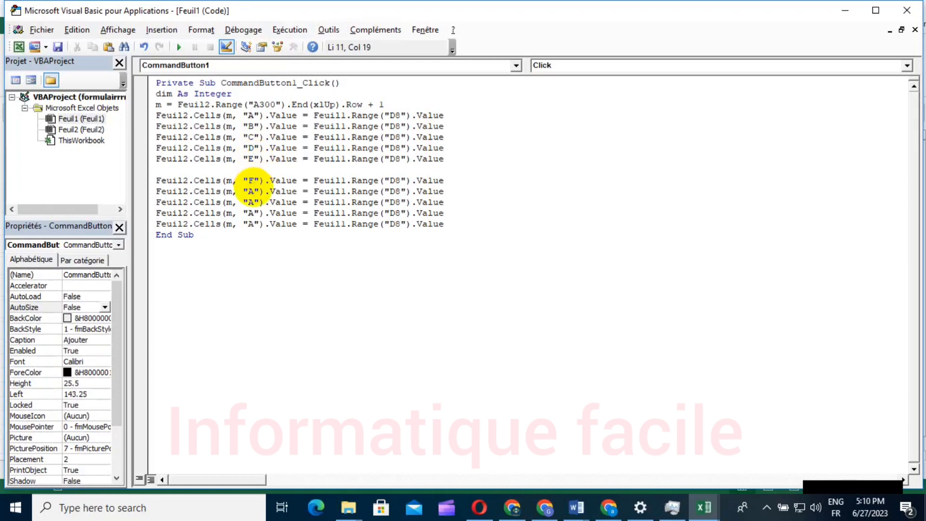
pyautogui.press('BackSpace')
pyautogui.write('G')
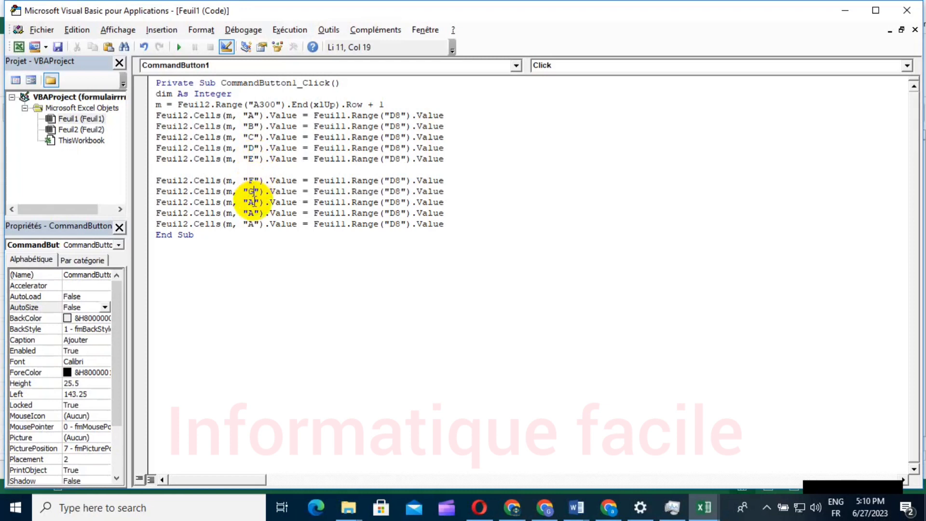
pyautogui.click(254, 202)
pyautogui.press('BackSpace')
pyautogui.write('H')
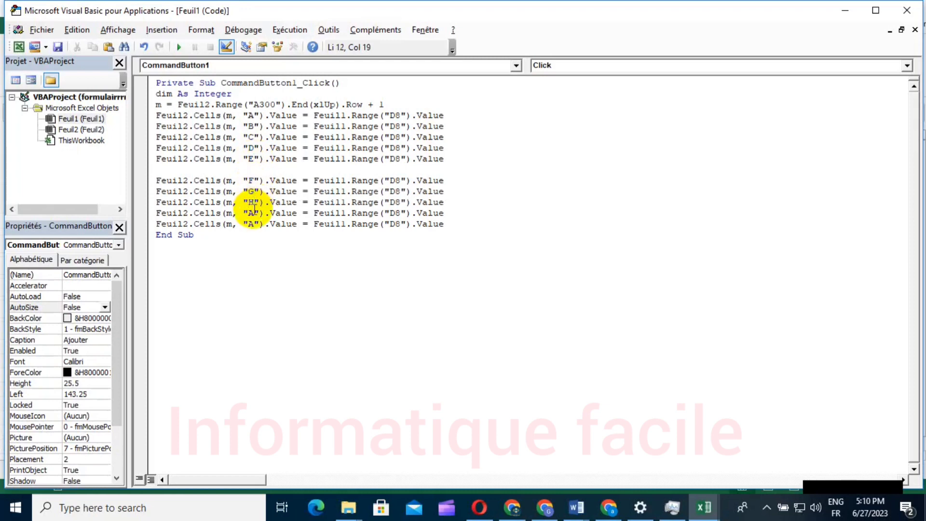
pyautogui.press('BackSpace')
pyautogui.write('I')
pyautogui.click(254, 223)
pyautogui.press('BackSpace')
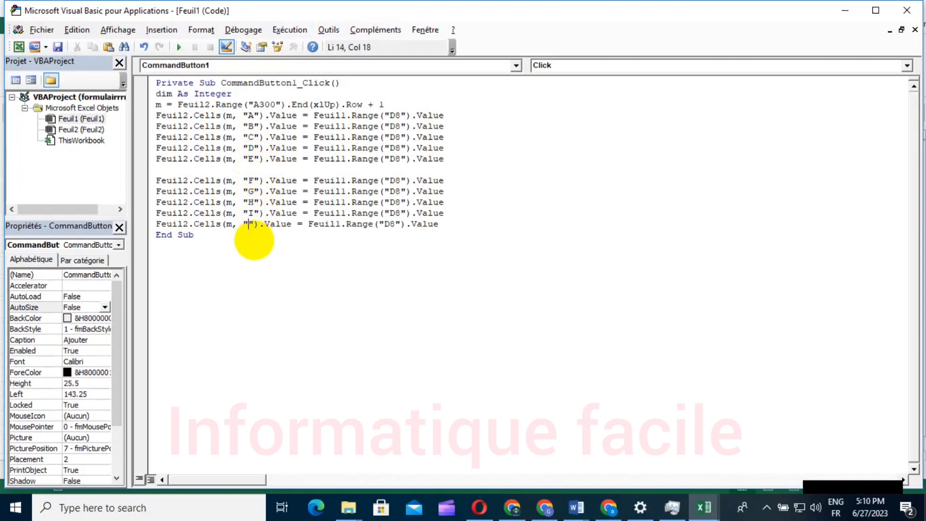
pyautogui.write('J')
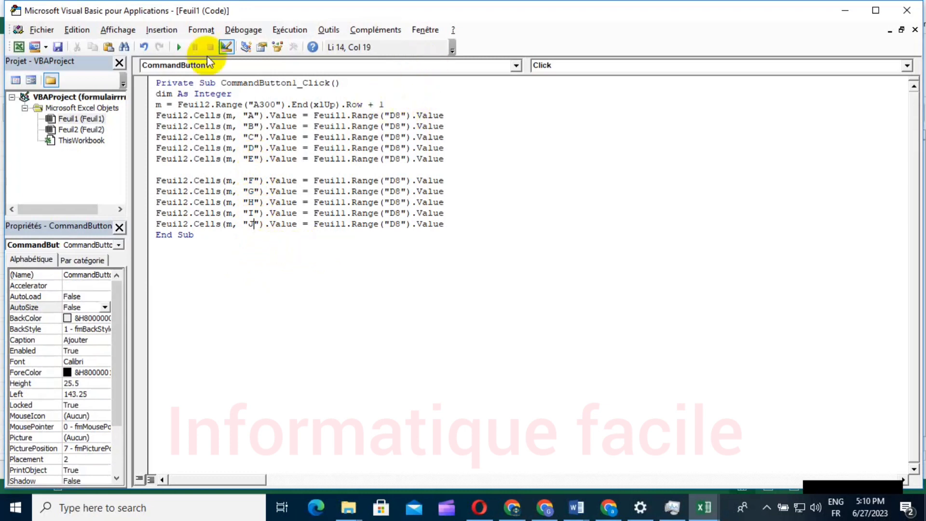
pyautogui.click(19, 49)
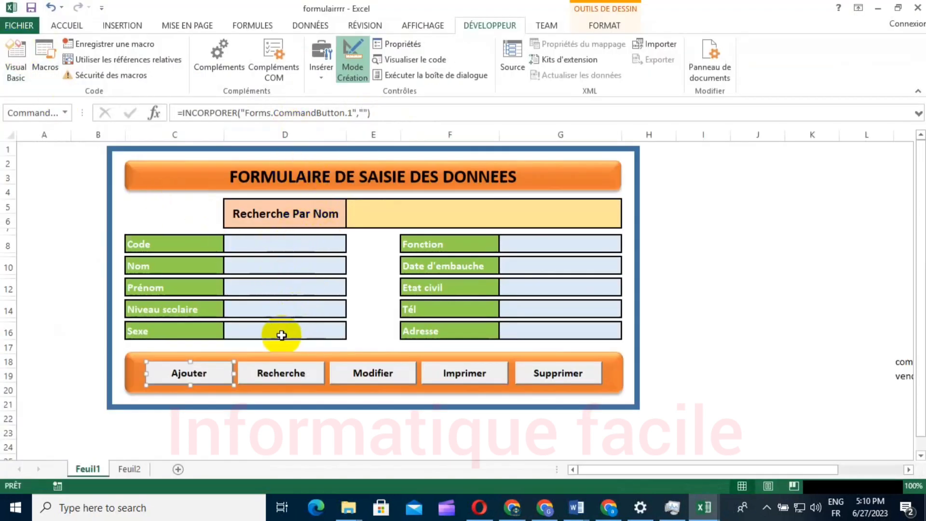
pyautogui.click(19, 69)
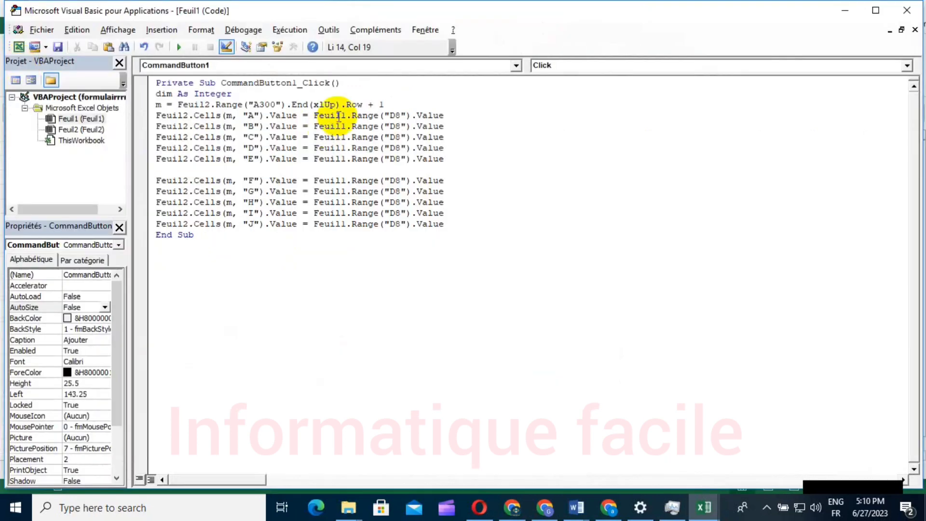
# Step: Change the source cells on lines 5–8 to D10, D12, D14 and D16
pyautogui.click(399, 125)
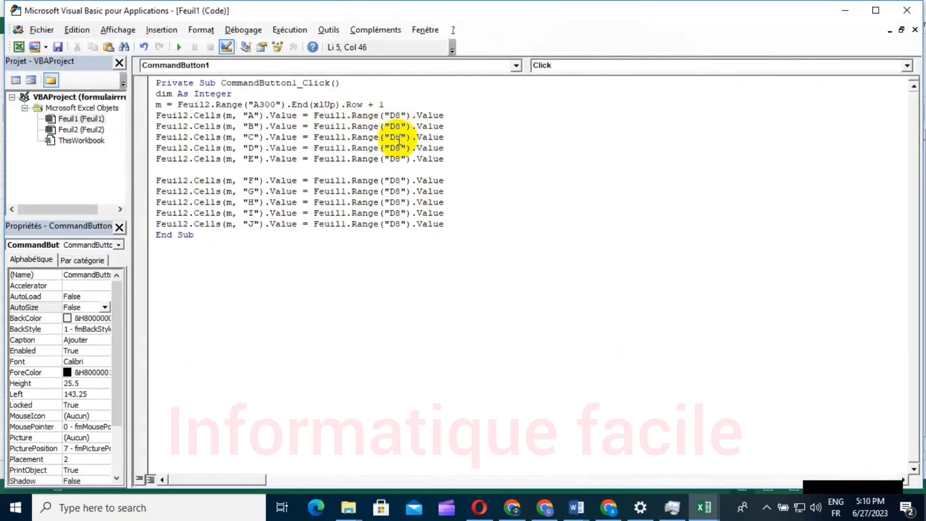
pyautogui.press('BackSpace')
pyautogui.write('10')
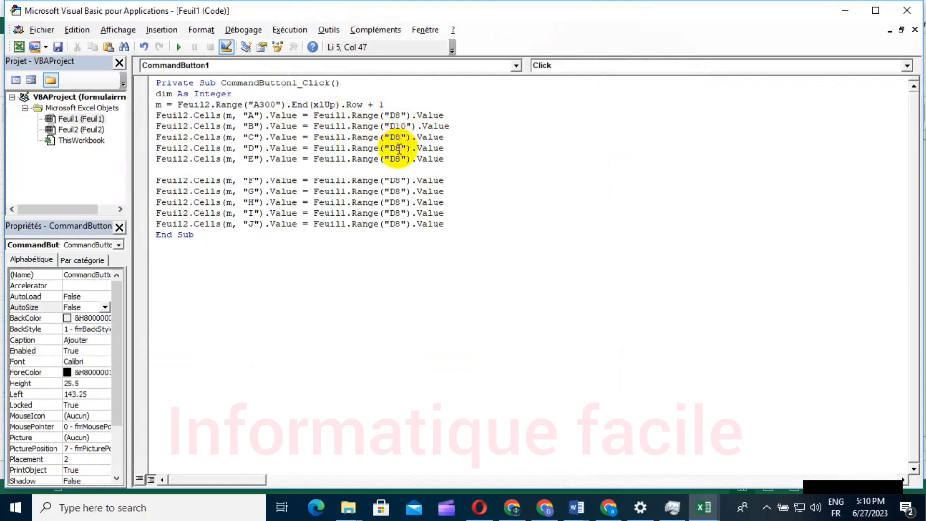
pyautogui.click(398, 137)
pyautogui.press('BackSpace')
pyautogui.write('12')
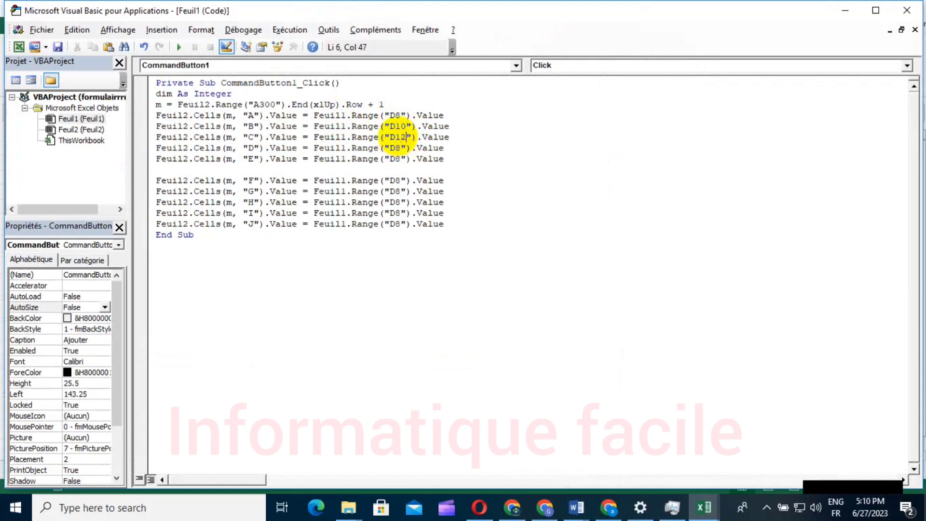
pyautogui.click(399, 148)
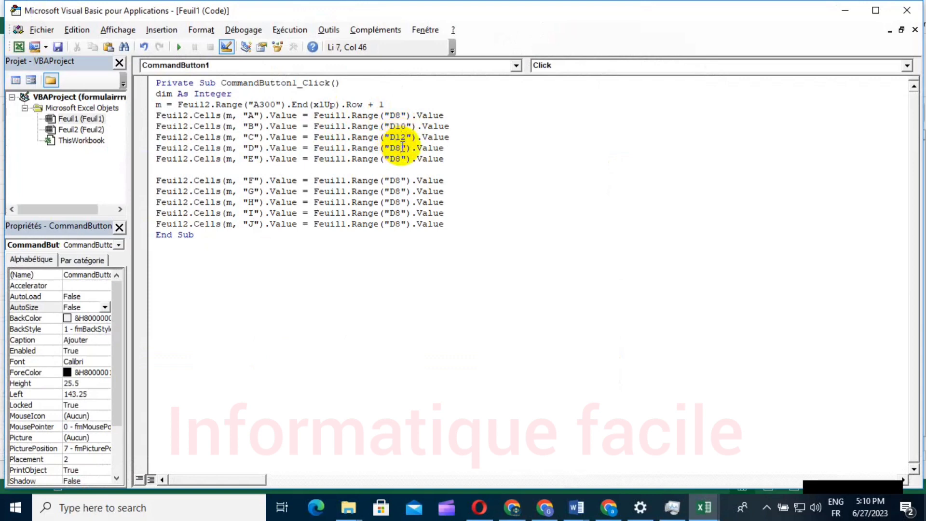
pyautogui.press('BackSpace')
pyautogui.write('14')
pyautogui.click(401, 157)
pyautogui.press('BackSpace')
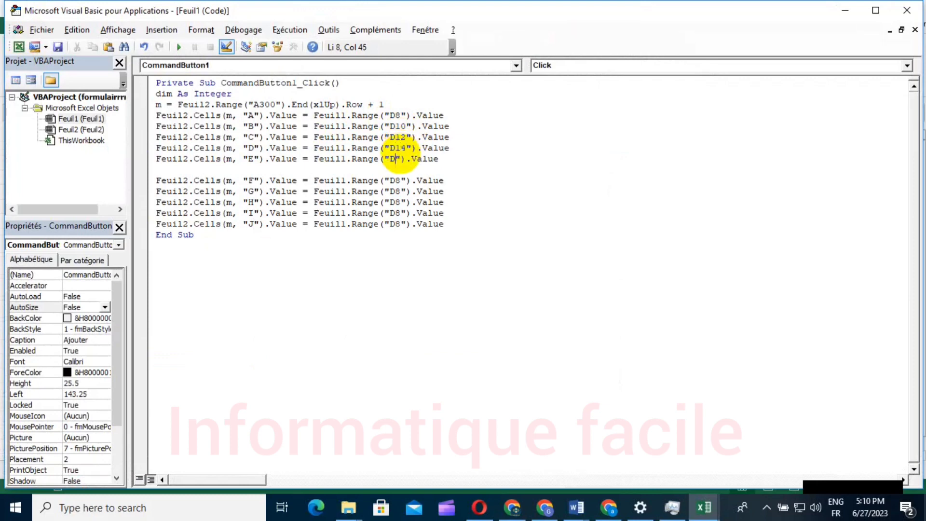
pyautogui.write('16')
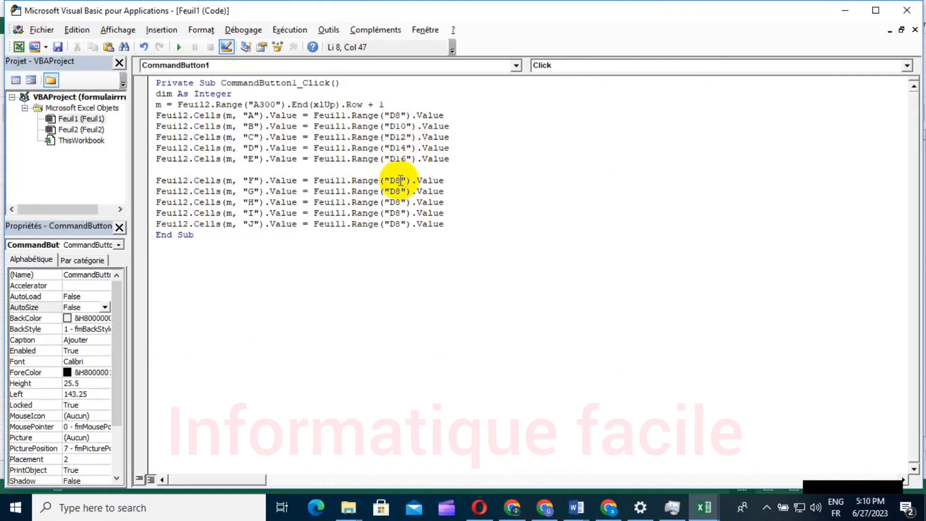
# Step: Change lines 10–14 to read G8, G10, G12, G14 and G16, then add a line after them
pyautogui.click(400, 180)
pyautogui.press('BackSpace')
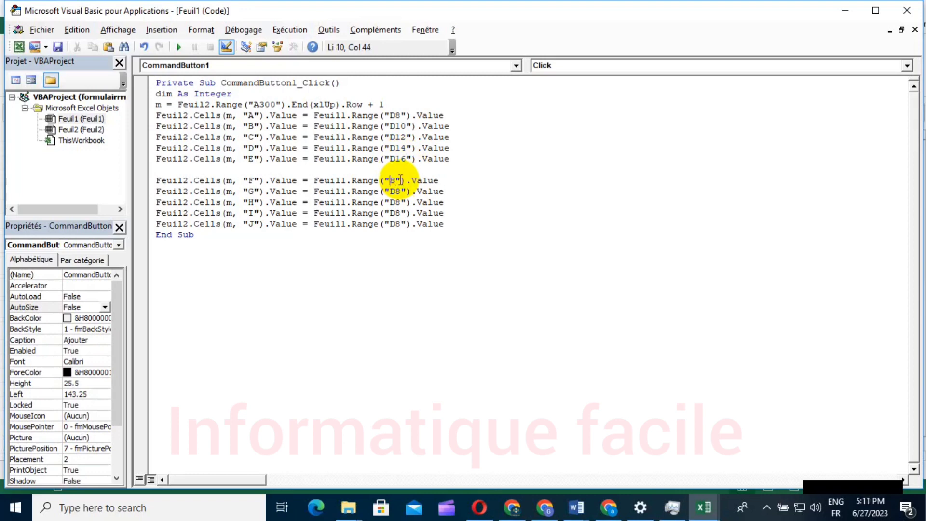
pyautogui.write('G')
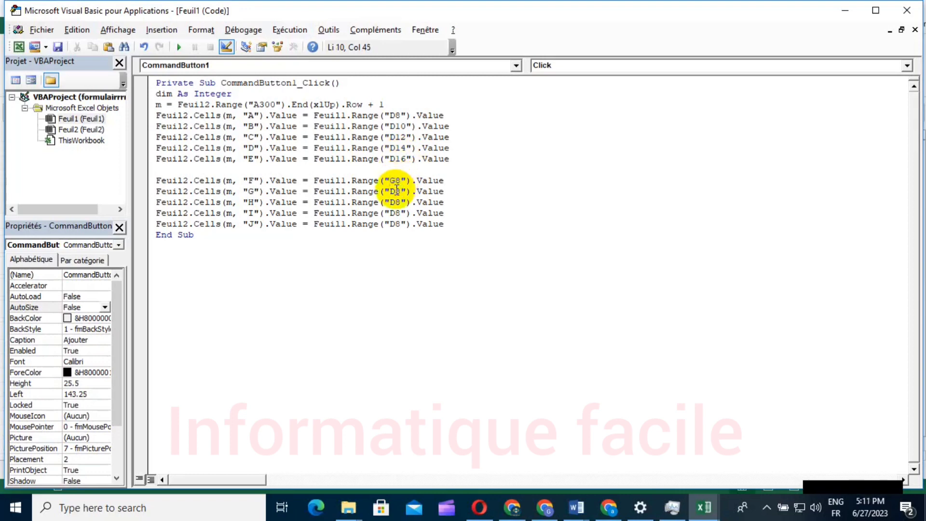
pyautogui.click(396, 191)
pyautogui.press('Delete')
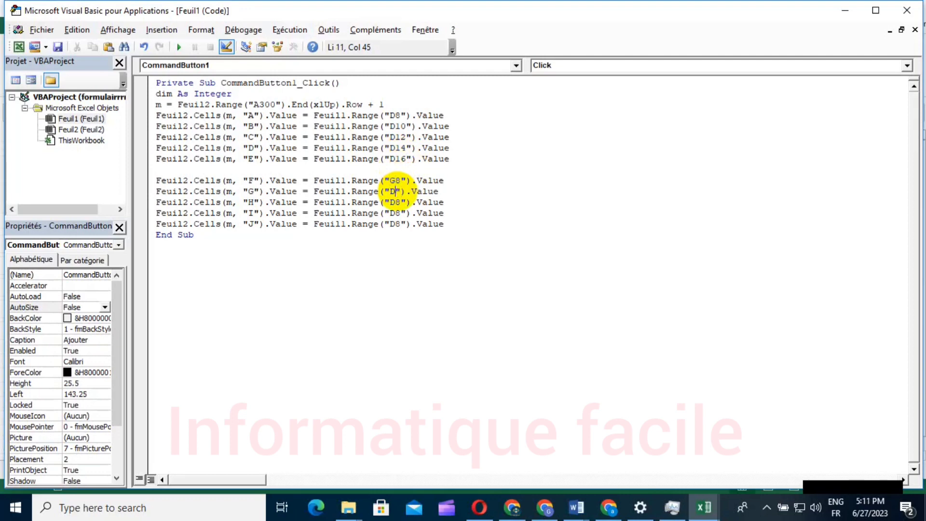
pyautogui.press('BackSpace')
pyautogui.write('10')
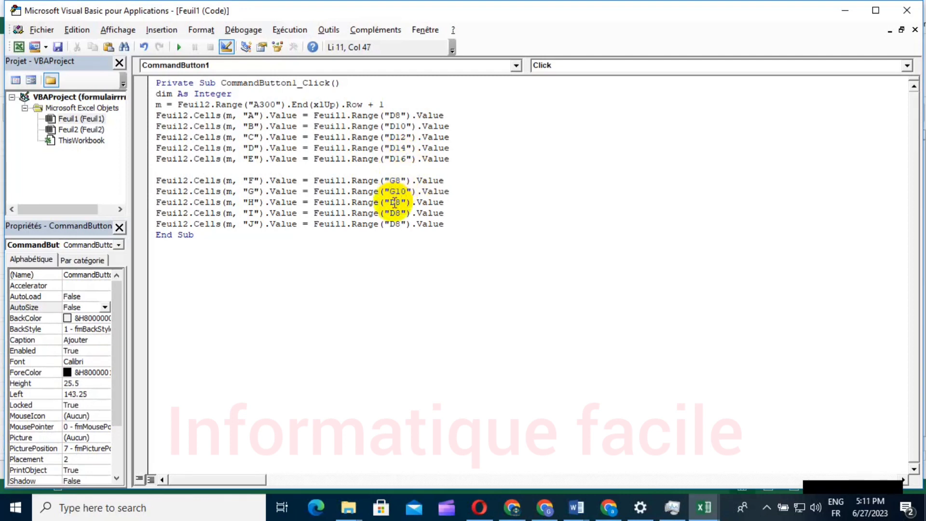
pyautogui.click(401, 202)
pyautogui.press('BackSpace')
pyautogui.press('BackSpace')
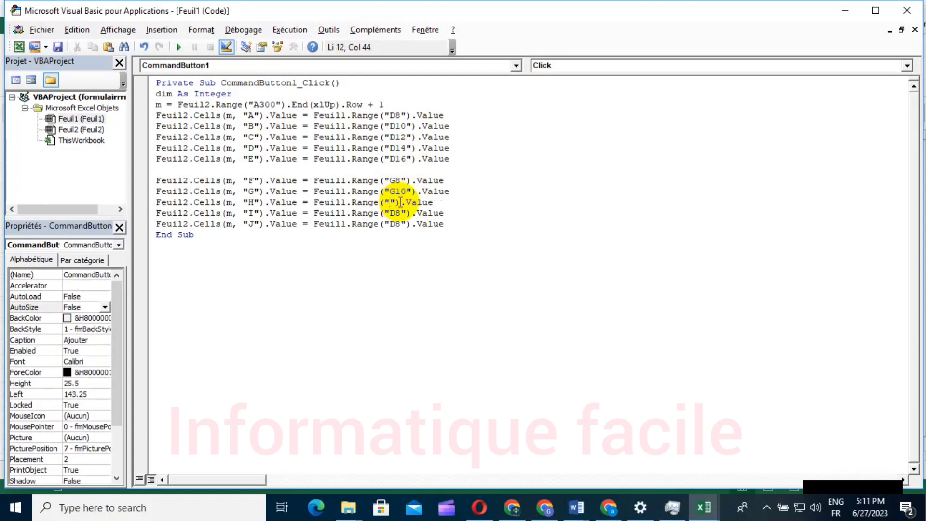
pyautogui.write('G12')
pyautogui.click(401, 213)
pyautogui.press('BackSpace')
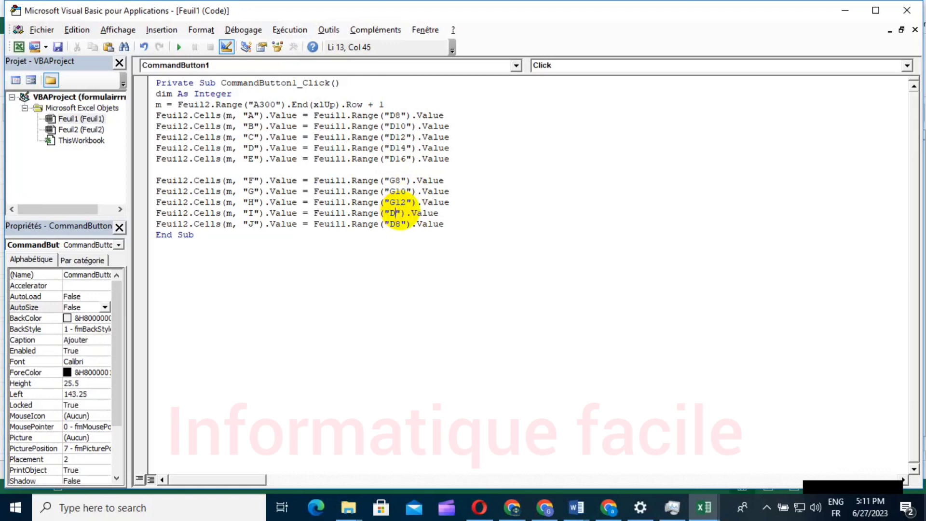
pyautogui.press('BackSpace')
pyautogui.write('G1')
pyautogui.write('4')
pyautogui.click(401, 224)
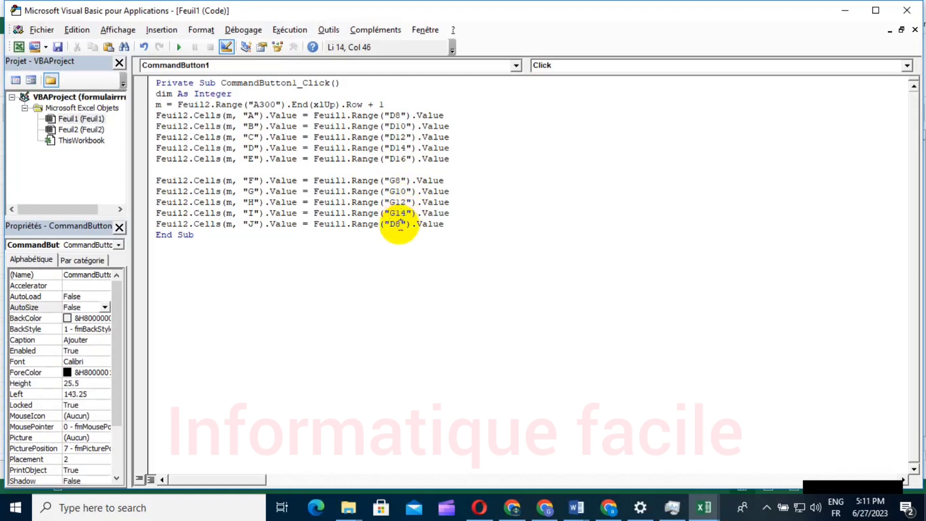
pyautogui.press('BackSpace')
pyautogui.press('BackSpace')
pyautogui.write('G1')
pyautogui.write('6')
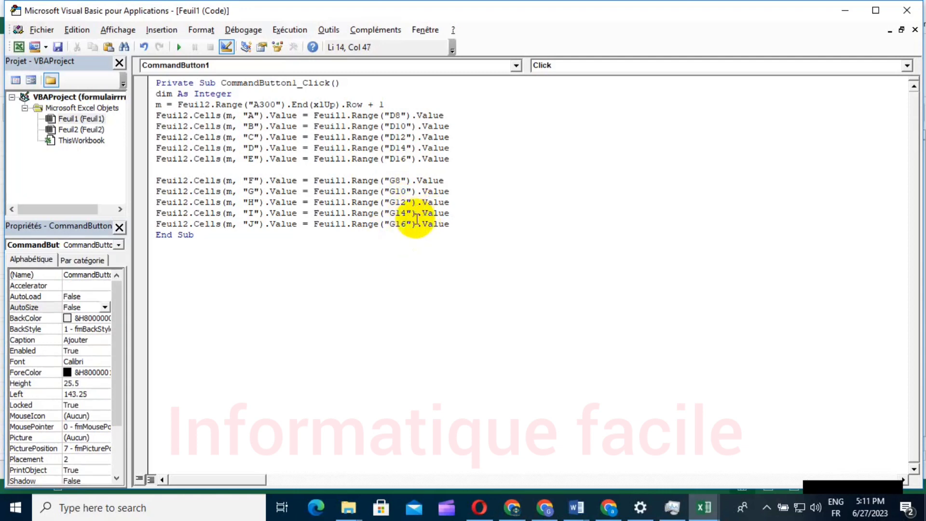
pyautogui.click(468, 221)
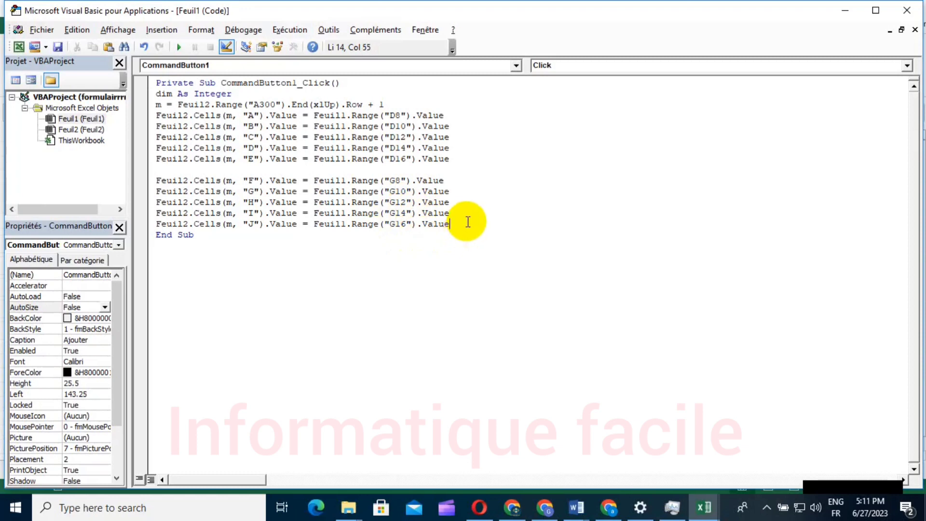
pyautogui.press('Return')
pyautogui.press('Return')
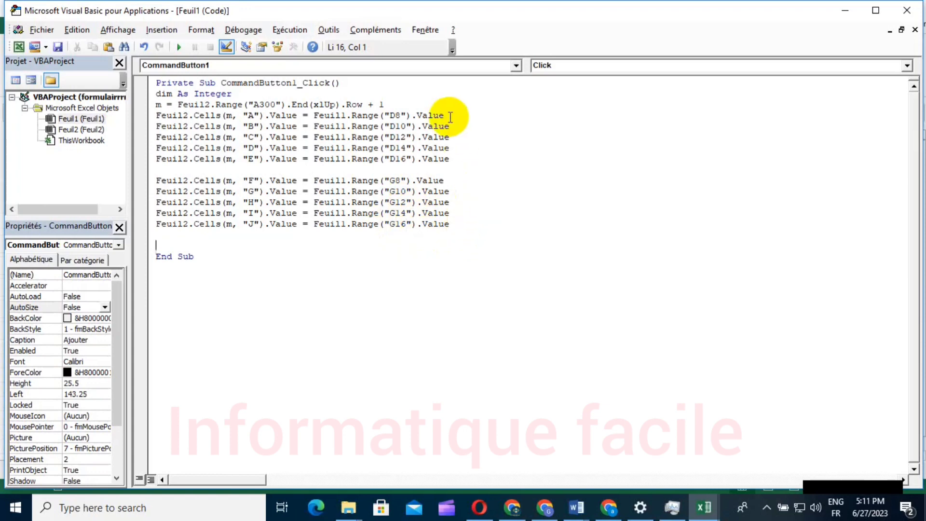
# Step: Copy the 'Feuil1.Range("D8").Value' expression and paste it onto five lines above End Sub
pyautogui.moveTo(444, 115); pyautogui.dragTo(273, 118)
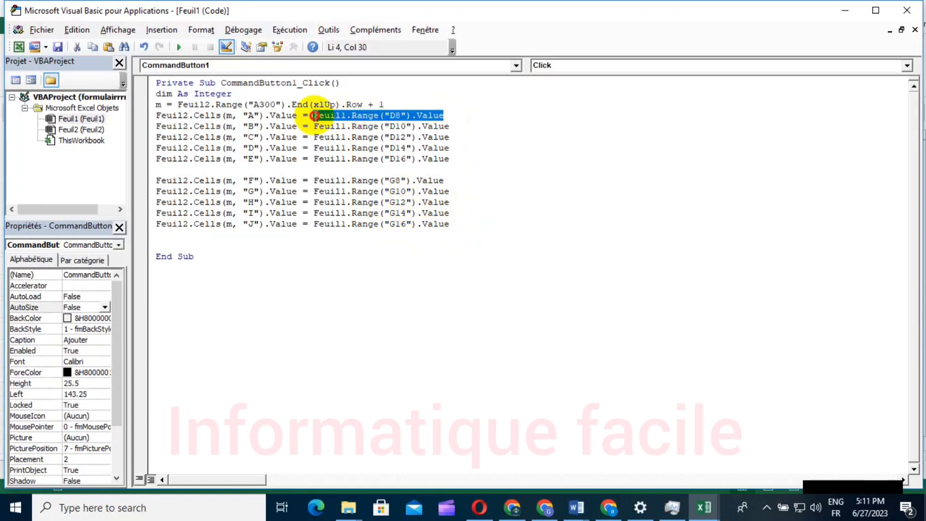
pyautogui.rightClick(273, 119)
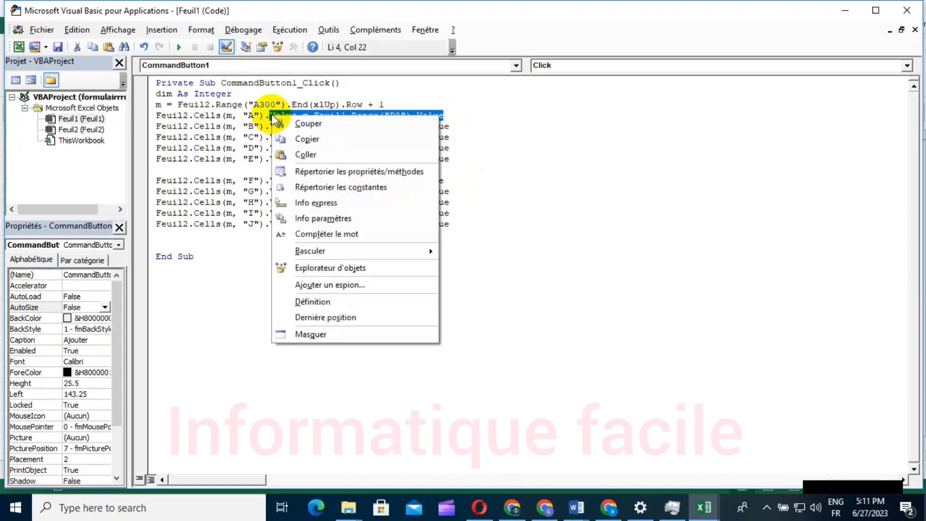
pyautogui.click(299, 140)
pyautogui.click(165, 246)
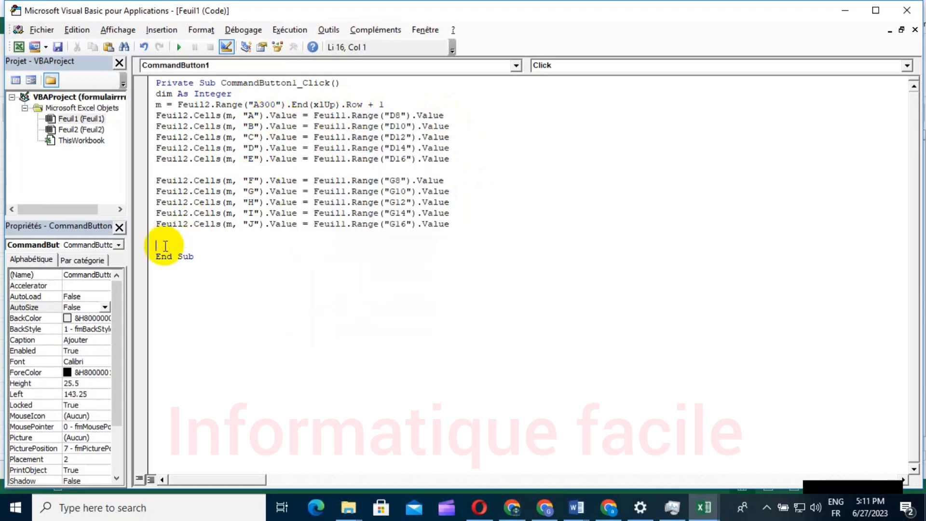
pyautogui.hotkey('ctrl', 'v')
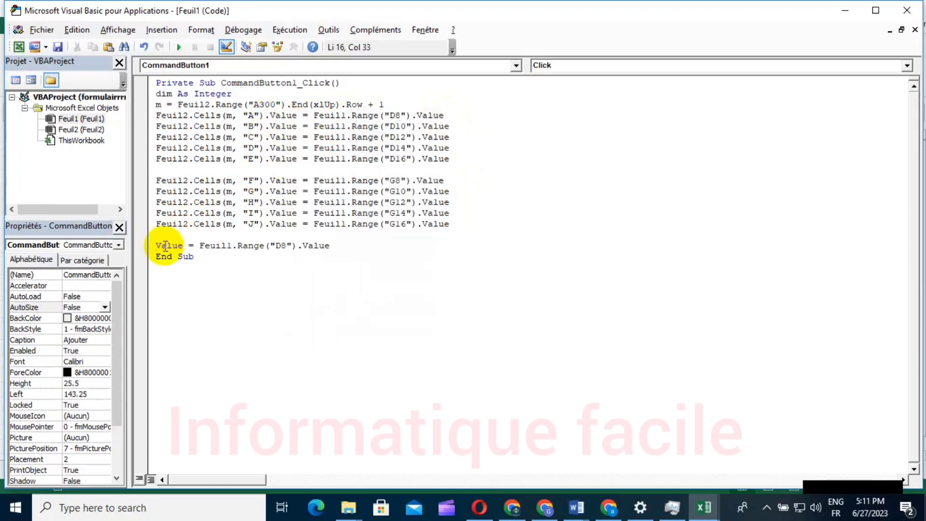
pyautogui.press('Return')
pyautogui.hotkey('ctrl', 'v')
pyautogui.press('Return')
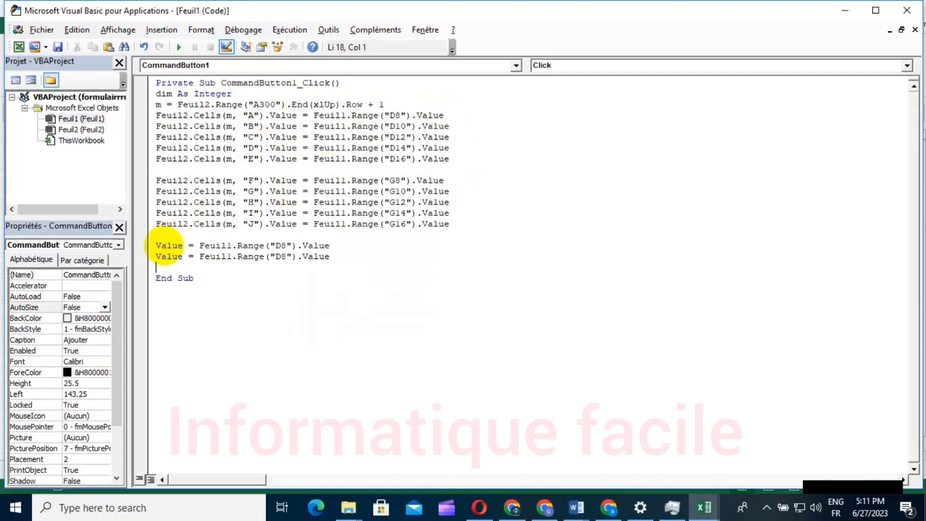
pyautogui.hotkey('ctrl', 'v')
pyautogui.press('Return')
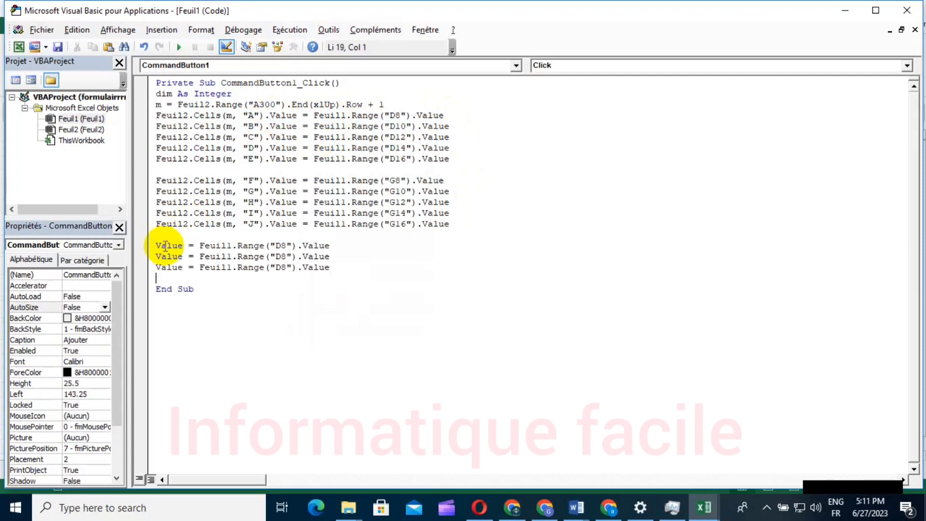
pyautogui.hotkey('ctrl', 'v')
pyautogui.press('Return')
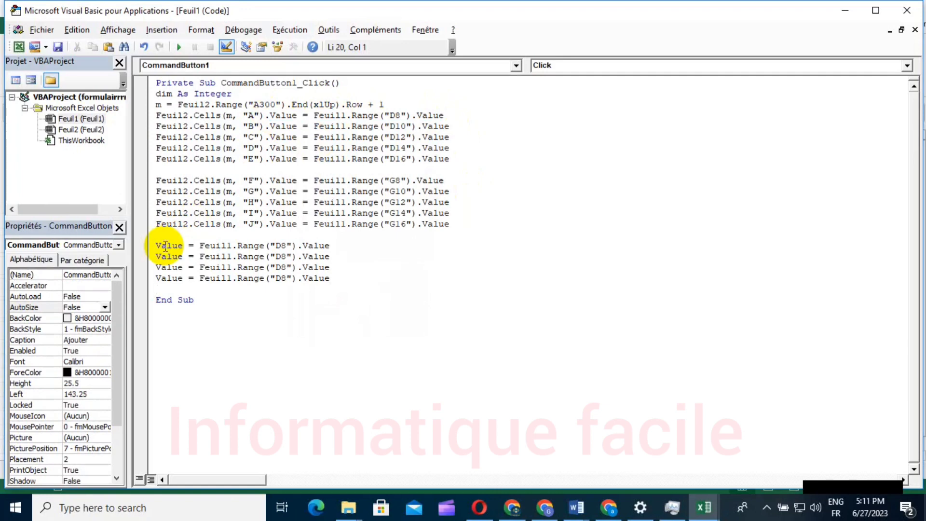
pyautogui.hotkey('ctrl', 'v')
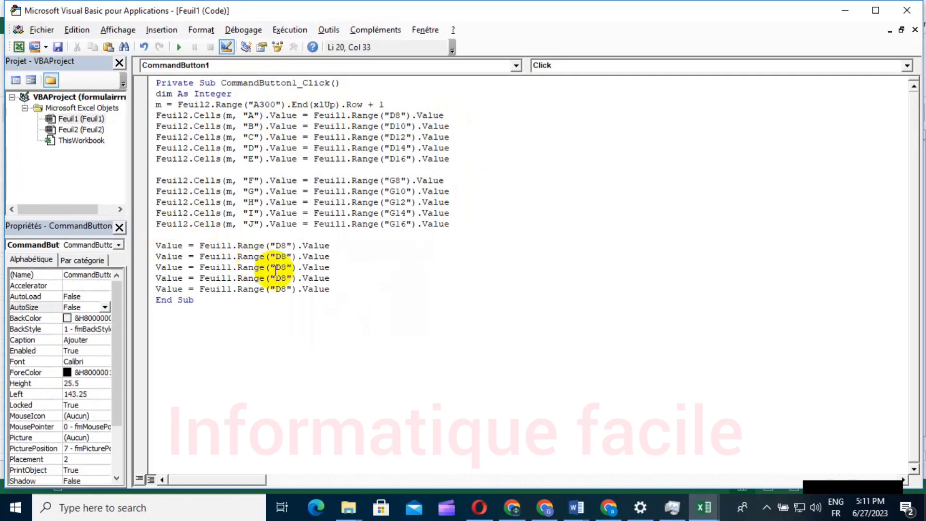
# Step: Leave a blank line and paste a second group of five Value lines
pyautogui.press('Return')
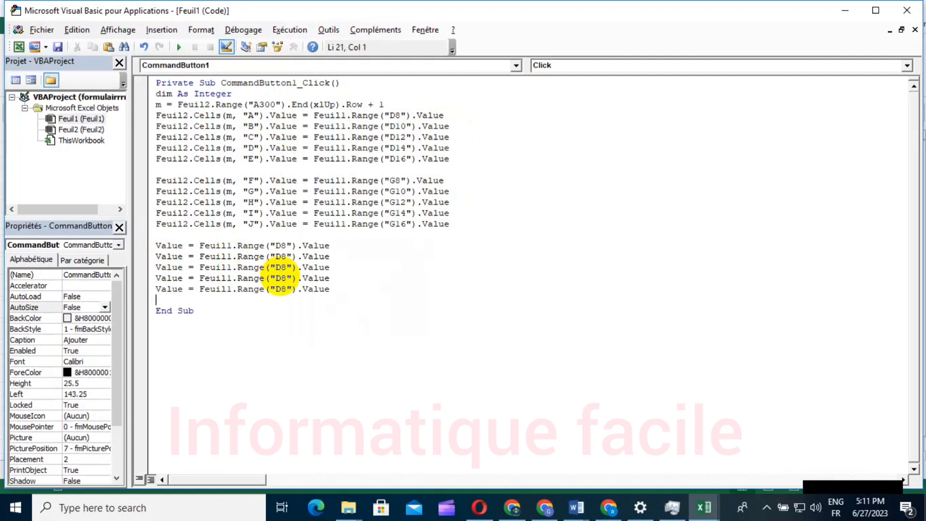
pyautogui.press('Return')
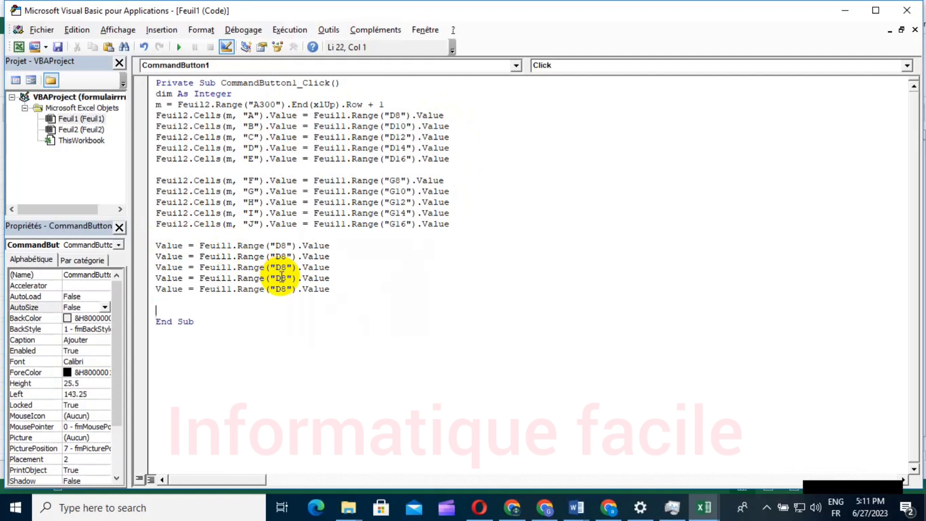
pyautogui.hotkey('ctrl', 'v')
pyautogui.press('Return')
pyautogui.hotkey('ctrl', 'v')
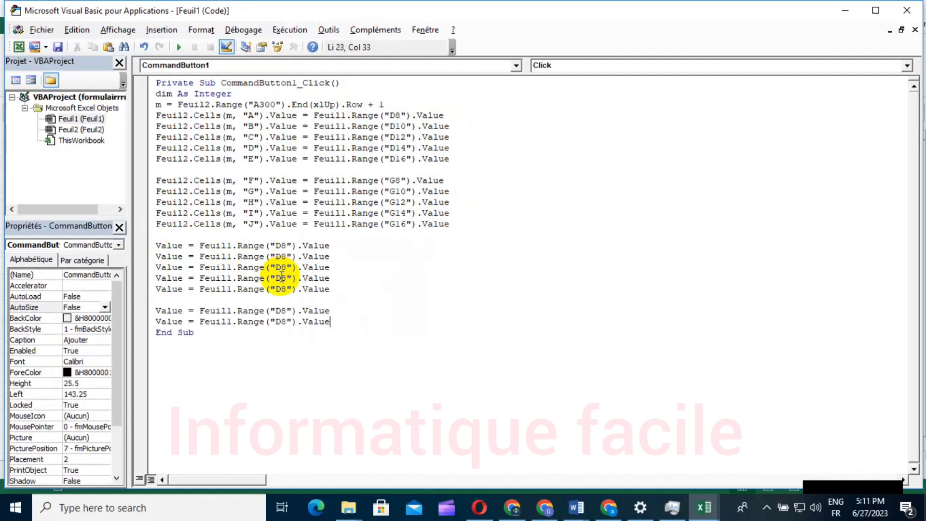
pyautogui.press('Return')
pyautogui.hotkey('ctrl', 'v')
pyautogui.press('Return')
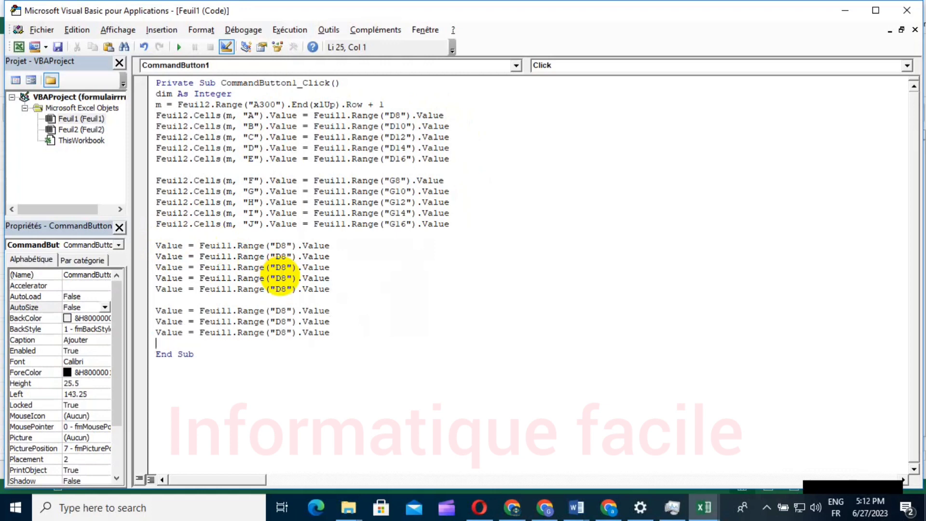
pyautogui.hotkey('ctrl', 'v')
pyautogui.press('Return')
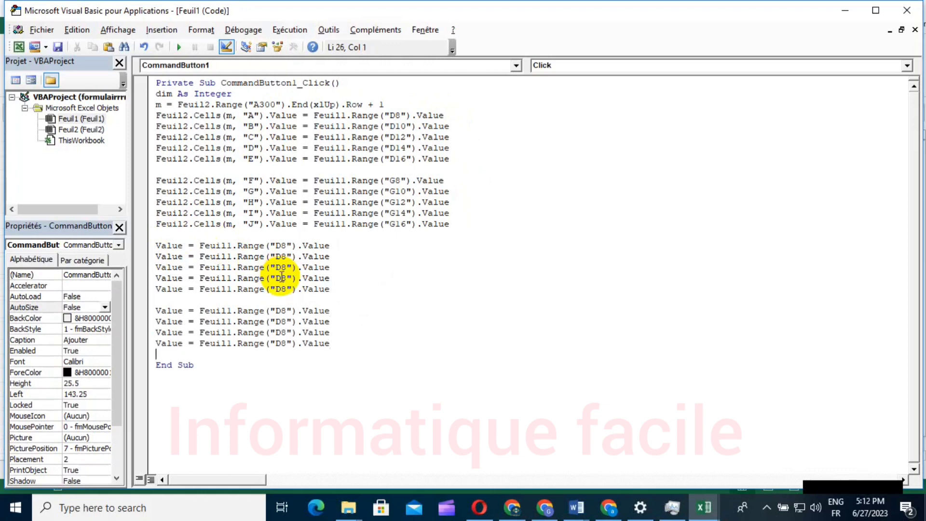
pyautogui.hotkey('ctrl', 'v')
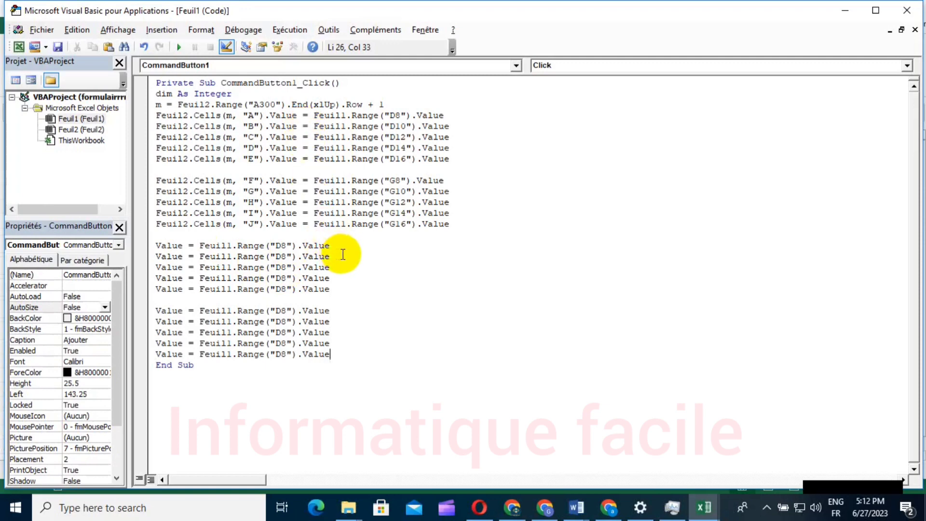
# Step: End the five Value lines of the first block with = ""
pyautogui.click(335, 246)
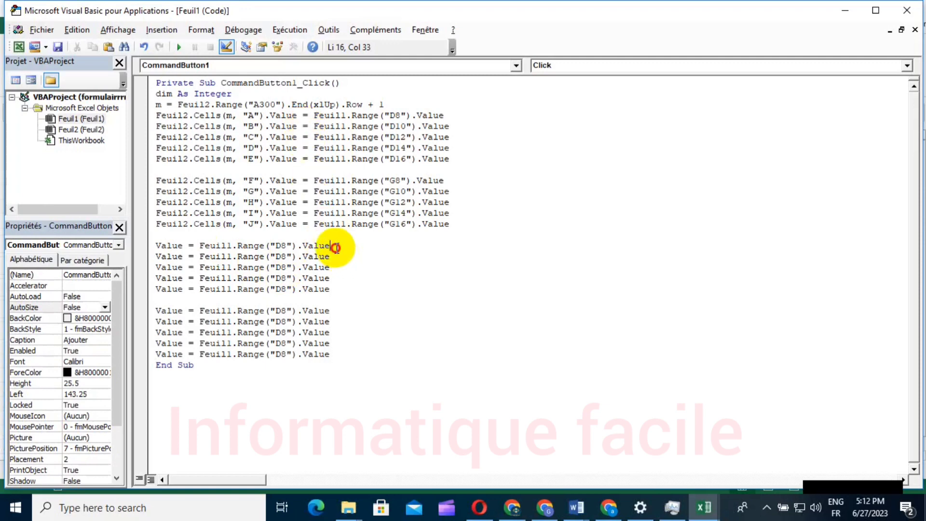
pyautogui.write('+3')
pyautogui.press('BackSpace')
pyautogui.press('BackSpace')
pyautogui.write('= ')
pyautogui.write('""')
pyautogui.click(340, 257)
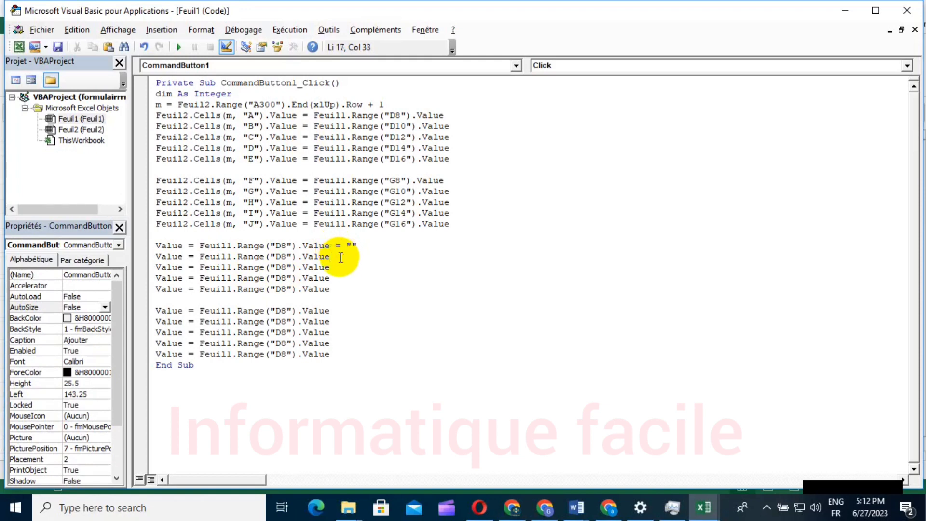
pyautogui.write('=""')
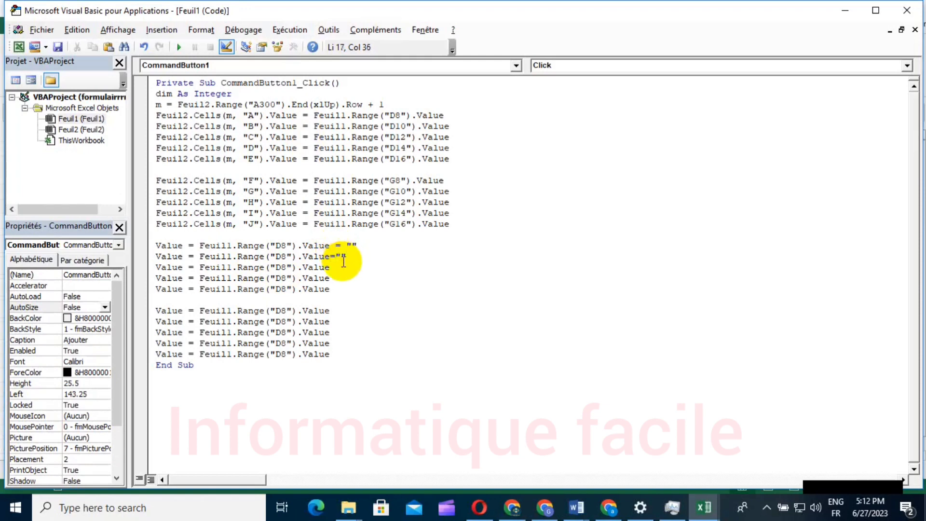
pyautogui.click(344, 263)
pyautogui.write('=""')
pyautogui.click(344, 275)
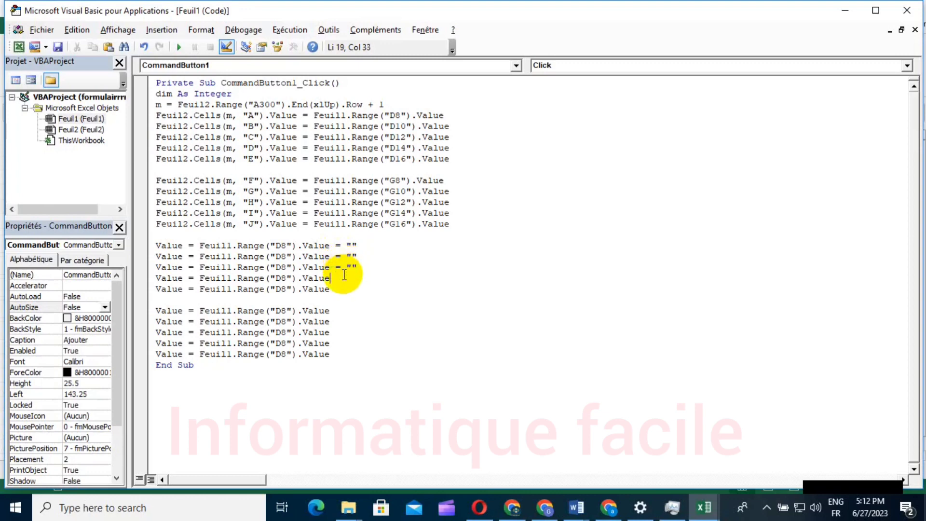
pyautogui.write('=""')
pyautogui.click(343, 289)
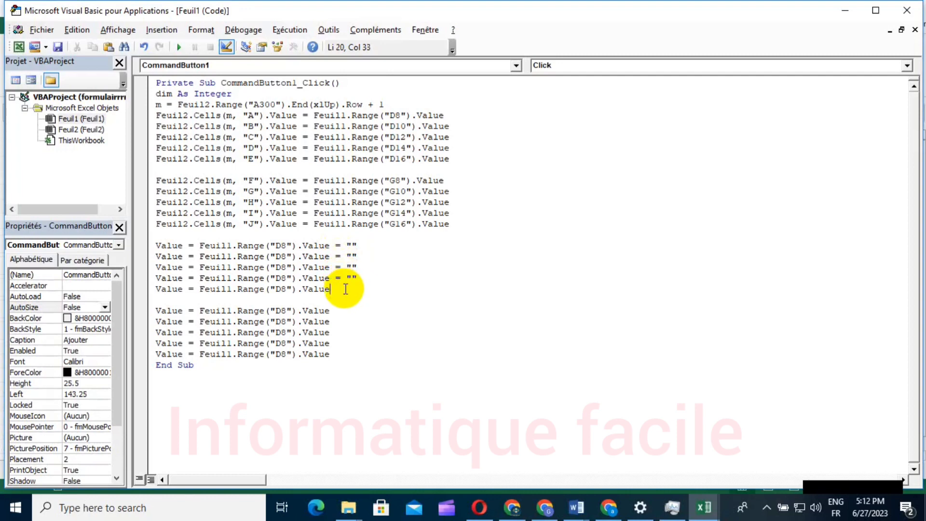
pyautogui.write('=""')
# Step: End the five Value lines of the second block with = "", adding a blank line before End Sub
pyautogui.click(347, 310)
pyautogui.write('=')
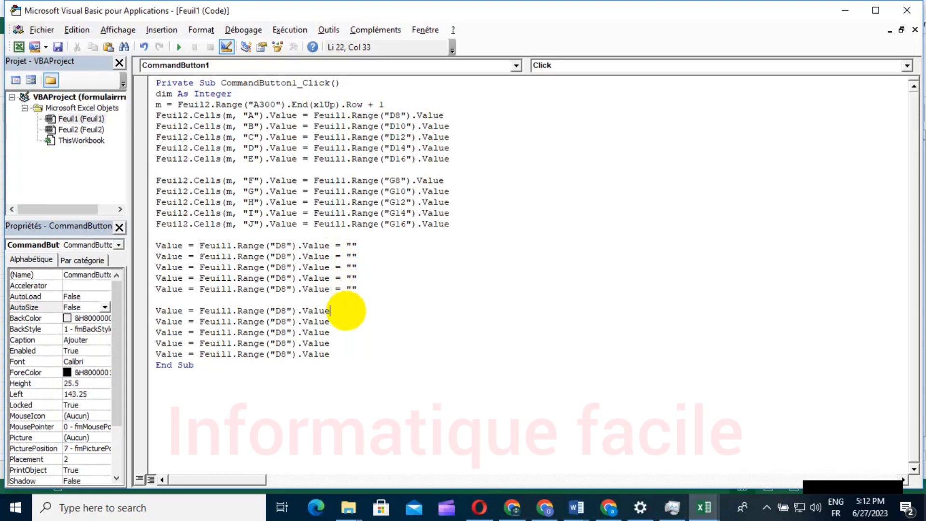
pyautogui.write('""')
pyautogui.press('Down')
pyautogui.write('= ""')
pyautogui.press('Down')
pyautogui.write('= ""')
pyautogui.press('Down')
pyautogui.write('=""')
pyautogui.press('Down')
pyautogui.write('=')
pyautogui.write('""')
pyautogui.press('Return')
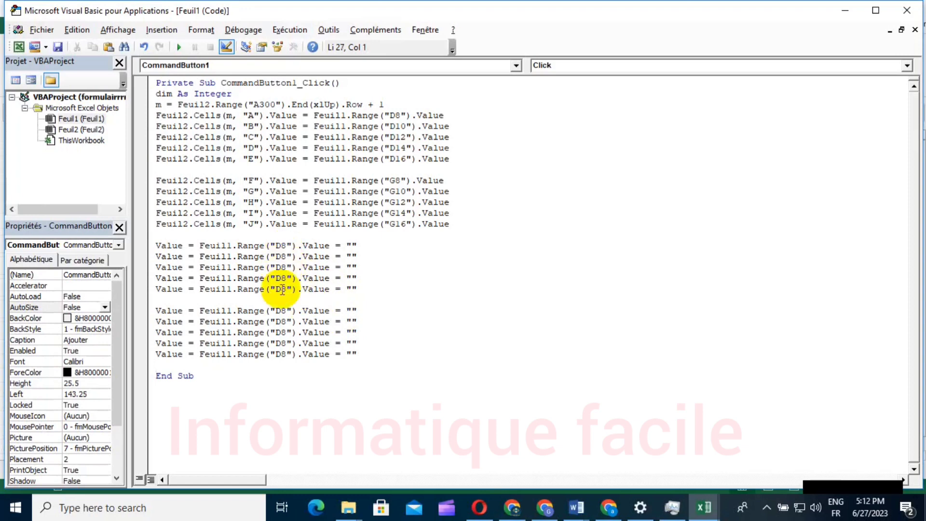
# Step: Change the first block's remaining D8 references to D10, D12, D14 and D16
pyautogui.click(285, 256)
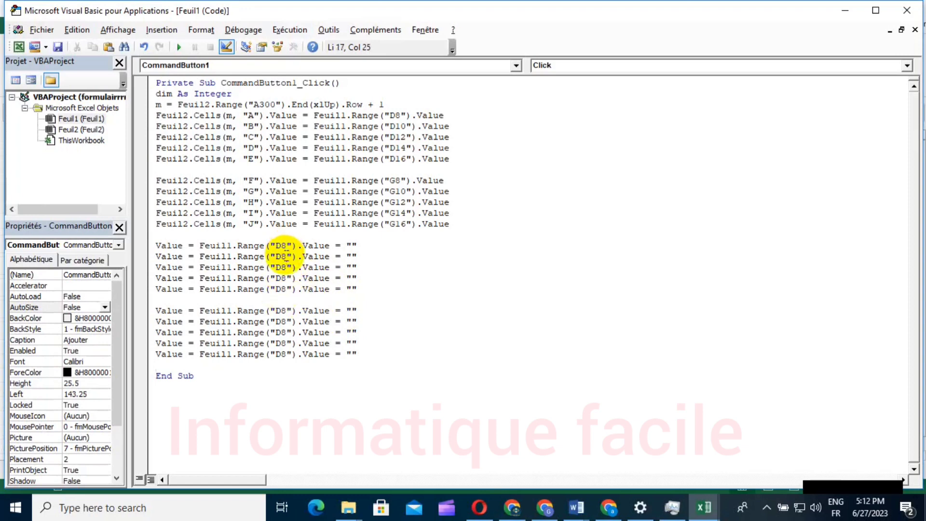
pyautogui.press('BackSpace')
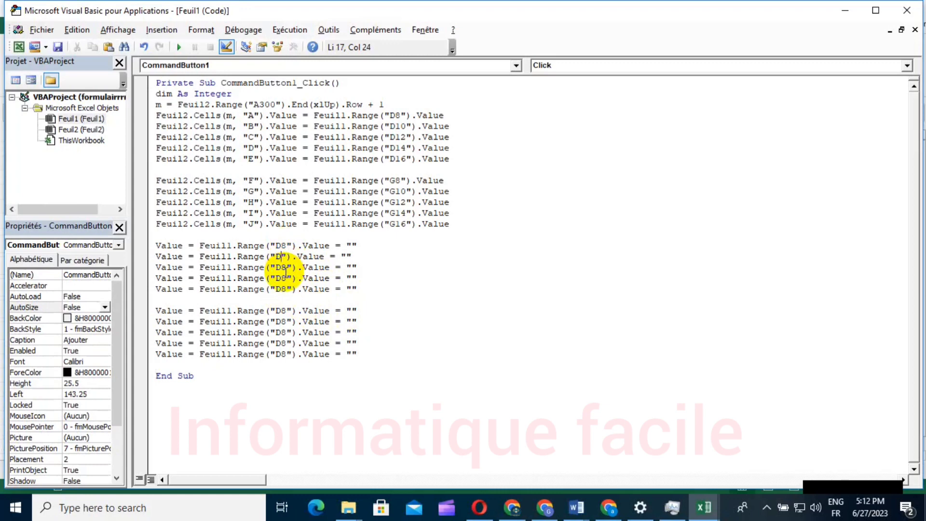
pyautogui.write('10')
pyautogui.press('Down')
pyautogui.click(287, 268)
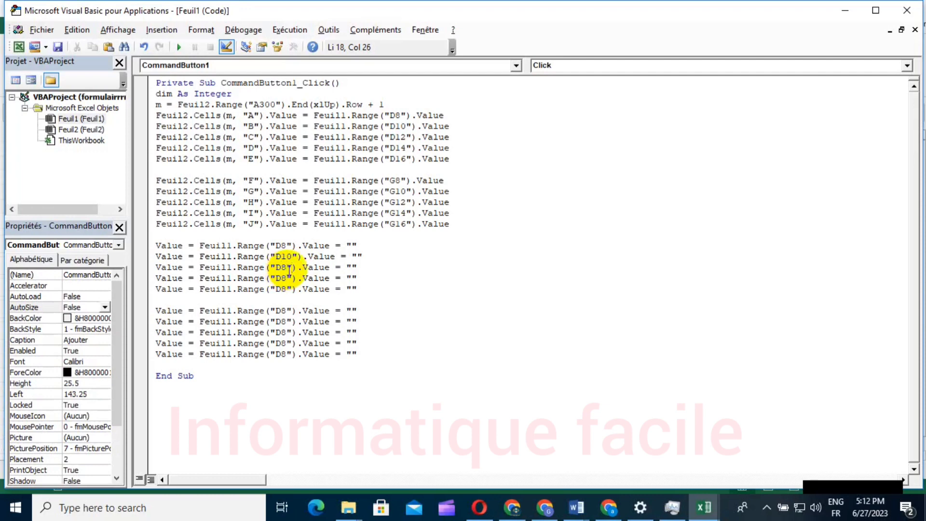
pyautogui.press('BackSpace')
pyautogui.write('12')
pyautogui.click(287, 278)
pyautogui.press('BackSpace')
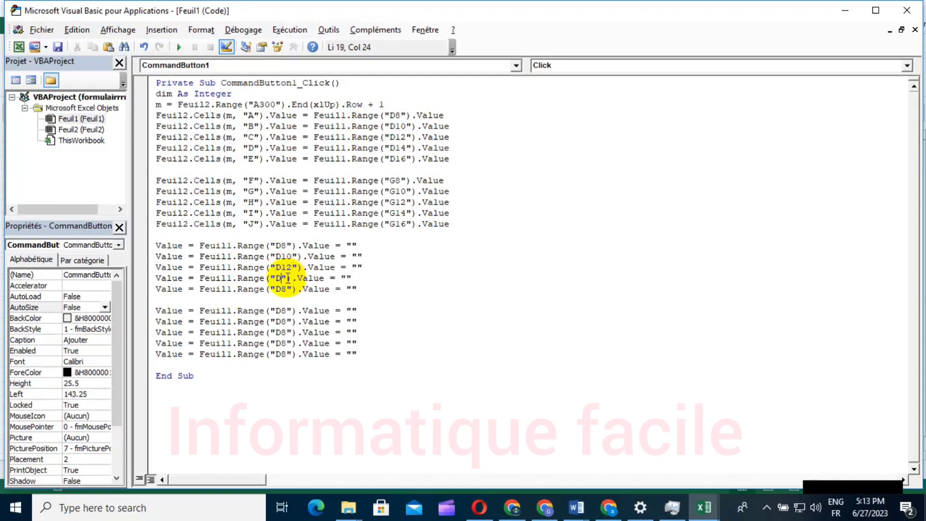
pyautogui.write('14')
pyautogui.click(287, 290)
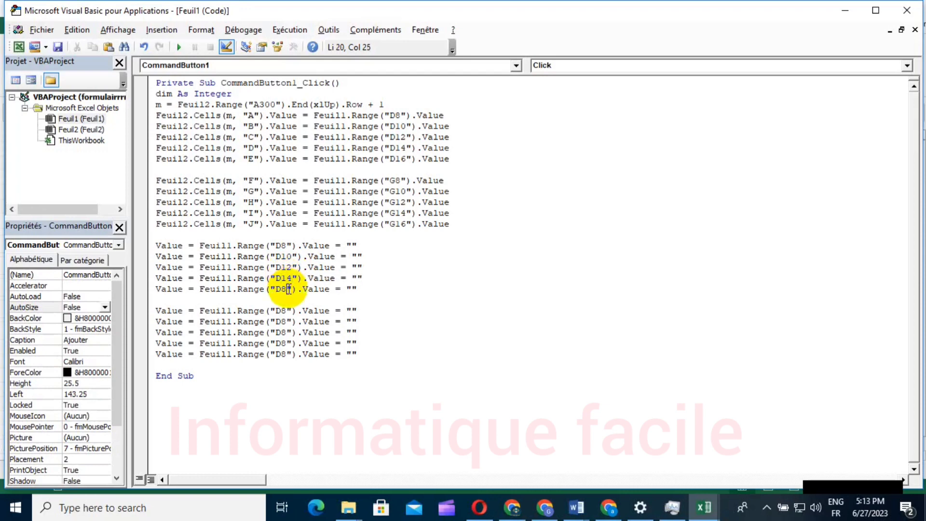
pyautogui.press('BackSpace')
pyautogui.write('16')
# Step: Point the second block's five lines at G8, G10, G12, G14 and G16
pyautogui.click(288, 310)
pyautogui.press('BackSpace')
pyautogui.press('BackSpace')
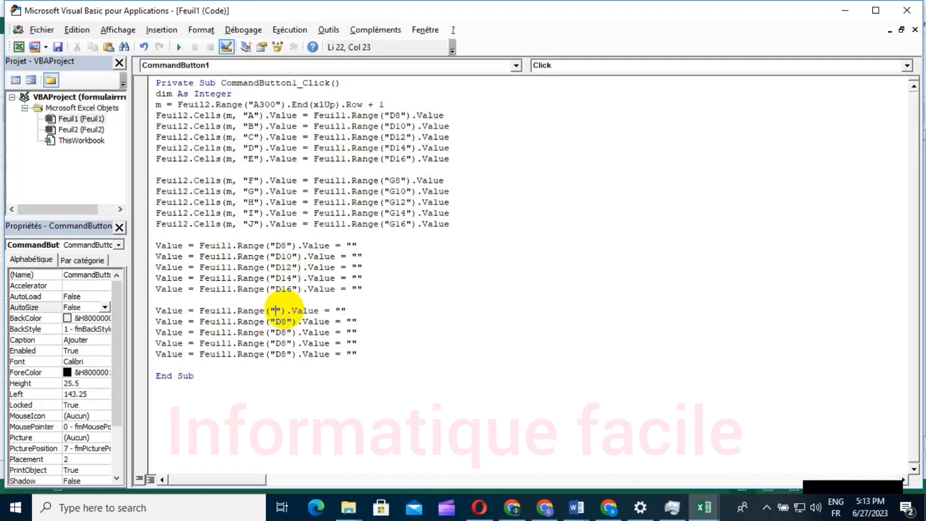
pyautogui.write('G8')
pyautogui.click(286, 321)
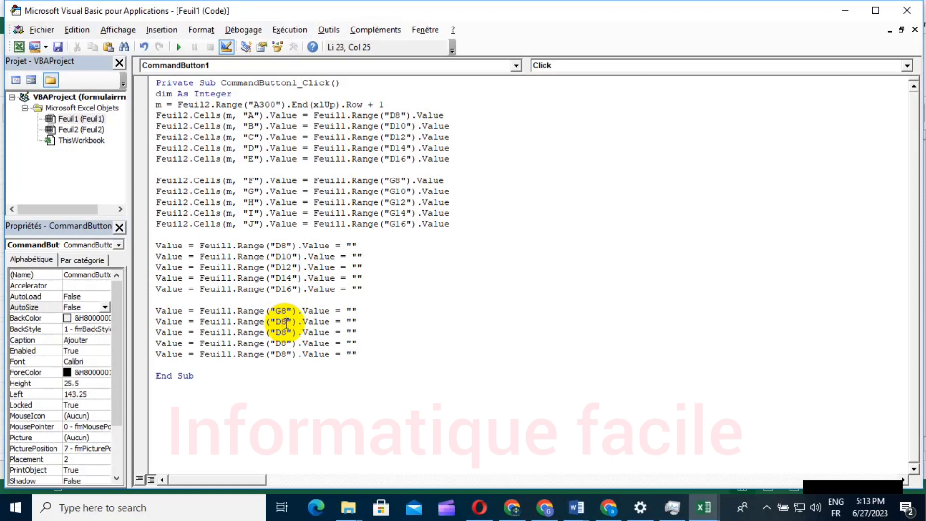
pyautogui.press('BackSpace')
pyautogui.press('BackSpace')
pyautogui.write('G1')
pyautogui.write('0')
pyautogui.click(286, 332)
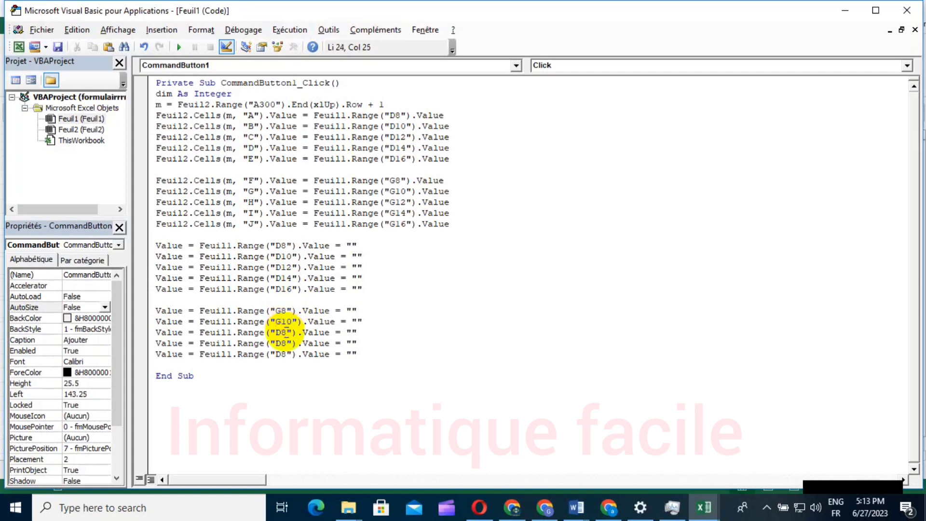
pyautogui.press('BackSpace')
pyautogui.press('BackSpace')
pyautogui.write('G12')
pyautogui.click(285, 343)
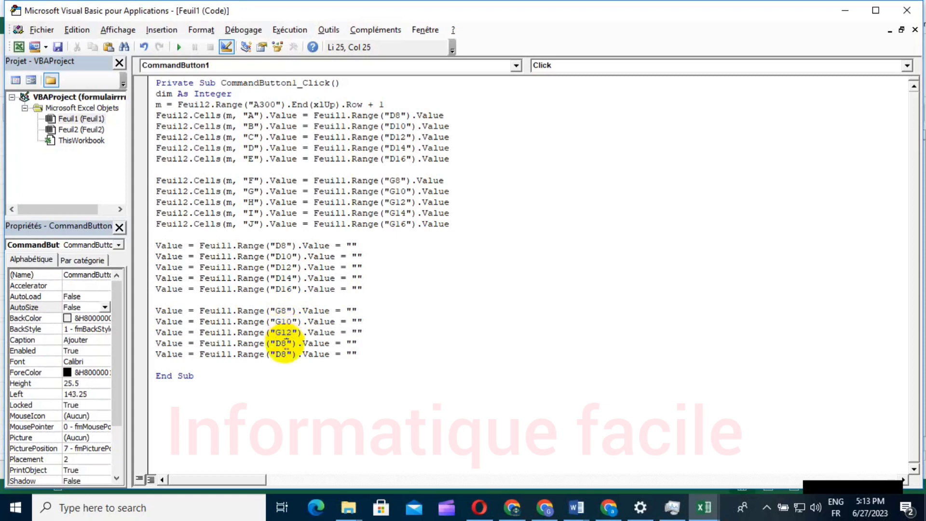
pyautogui.press('BackSpace')
pyautogui.press('BackSpace')
pyautogui.write('G')
pyautogui.write('14')
pyautogui.click(287, 354)
pyautogui.press('BackSpace')
pyautogui.press('BackSpace')
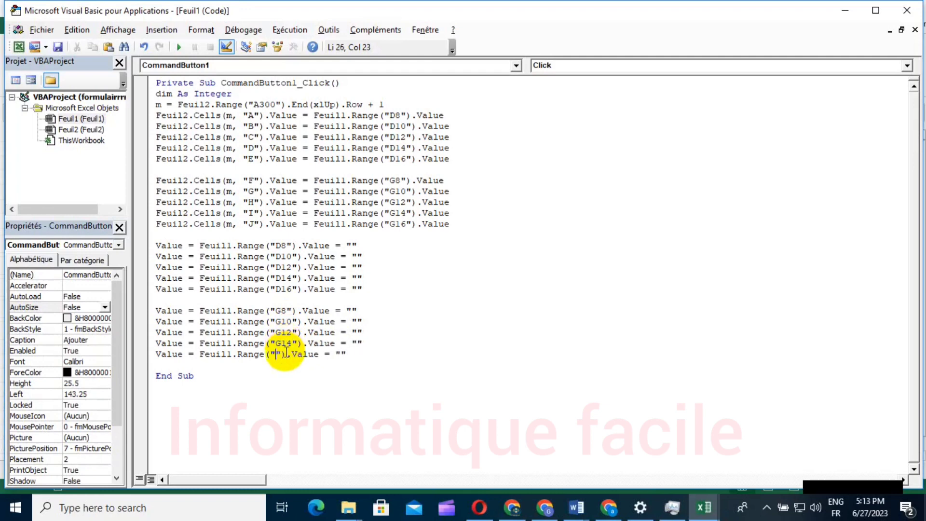
pyautogui.write('G1')
pyautogui.write('6')
pyautogui.click(368, 355)
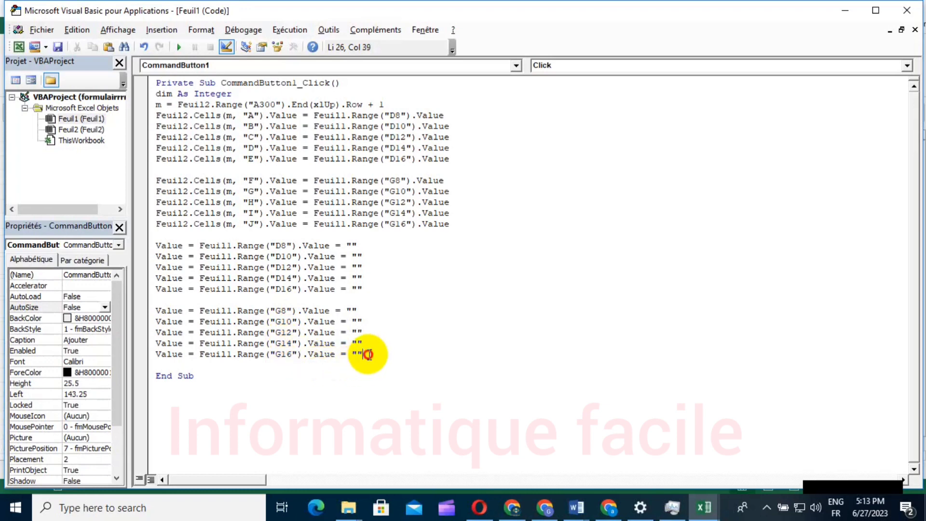
pyautogui.press('Return')
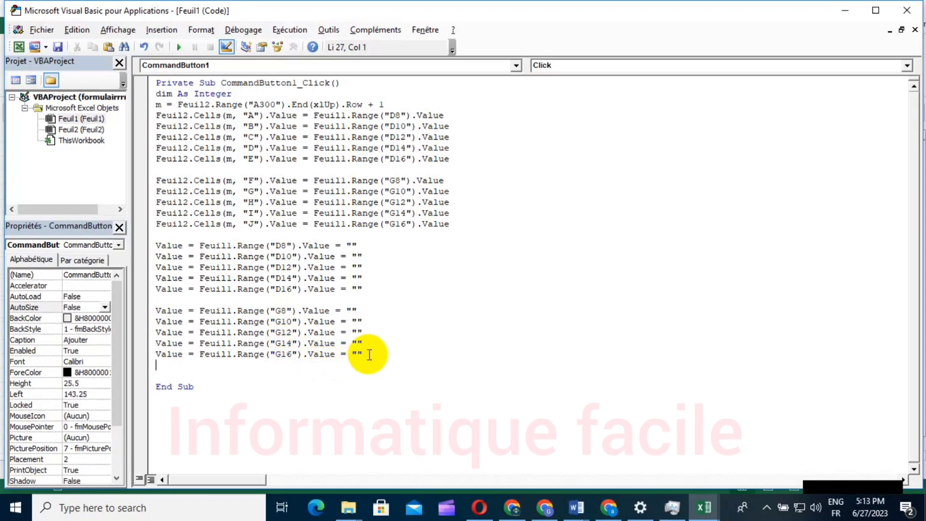
# Step: Add the line MsgBox "Bien enregistré" just before End Sub
pyautogui.write('M')
pyautogui.write('SG')
pyautogui.press('BackSpace')
pyautogui.press('BackSpace')
pyautogui.write('sgbo')
pyautogui.write('"')
pyautogui.press('BackSpace')
pyautogui.write('x"')
pyautogui.write('B')
pyautogui.write('ien e')
pyautogui.write('bre')
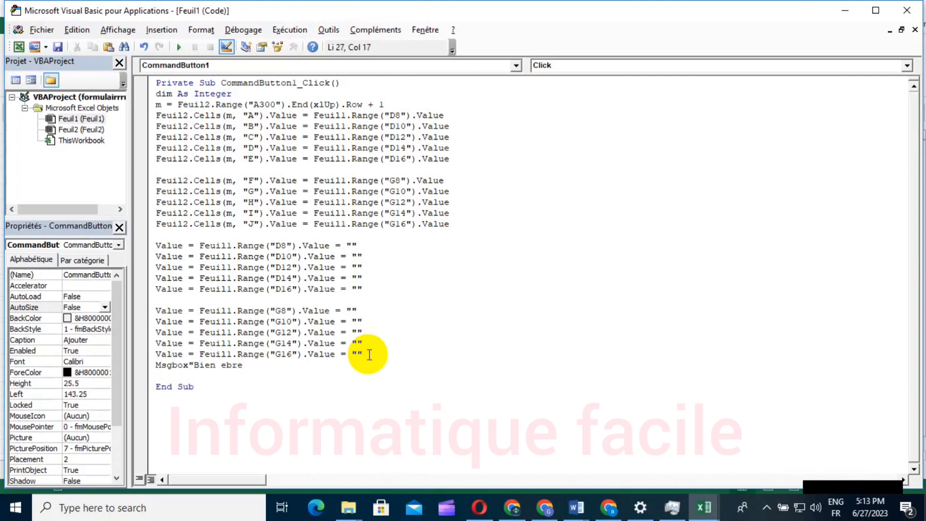
pyautogui.write('gidtr')
pyautogui.press('BackSpace')
pyautogui.press('BackSpace')
pyautogui.press('BackSpace')
pyautogui.press('BackSpace')
pyautogui.press('BackSpace')
pyautogui.press('BackSpace')
pyautogui.press('BackSpace')
pyautogui.press('BackSpace')
pyautogui.write('n')
pyautogui.write('registr')
pyautogui.write('é')
pyautogui.write('"')
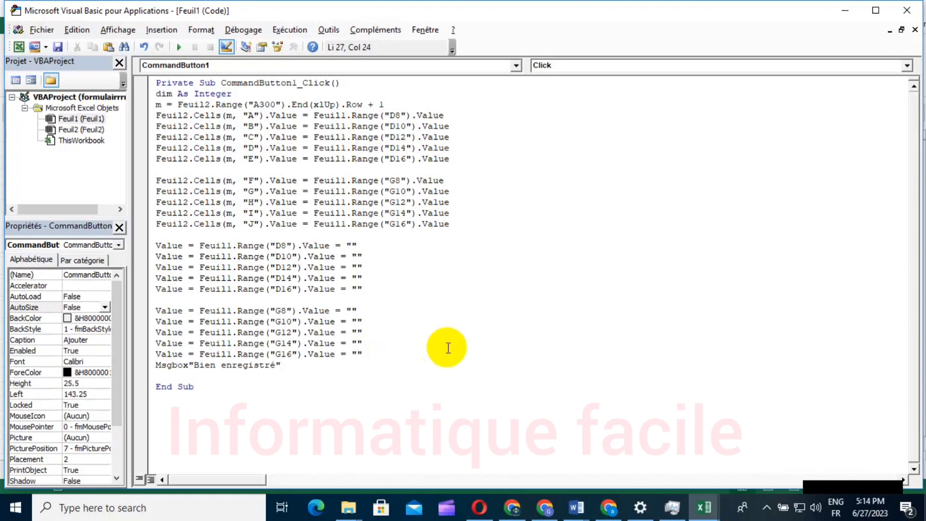
pyautogui.click(447, 346)
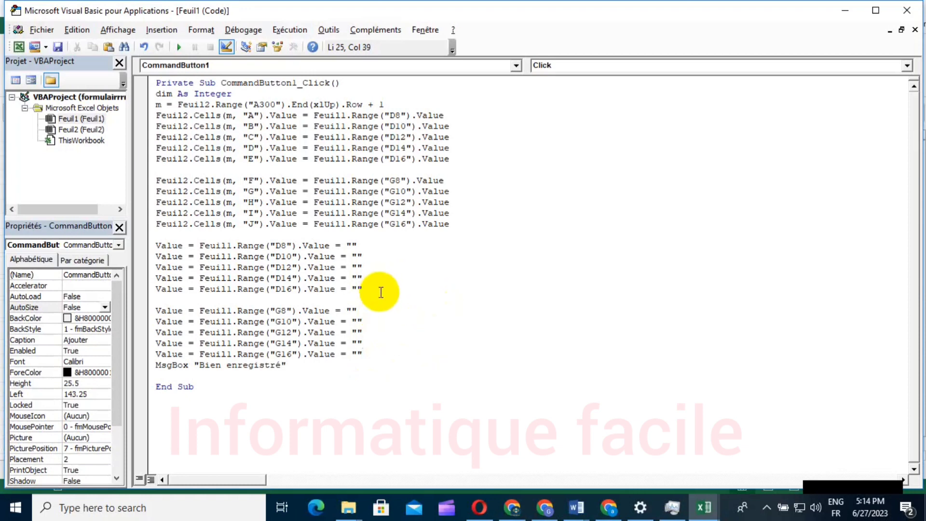
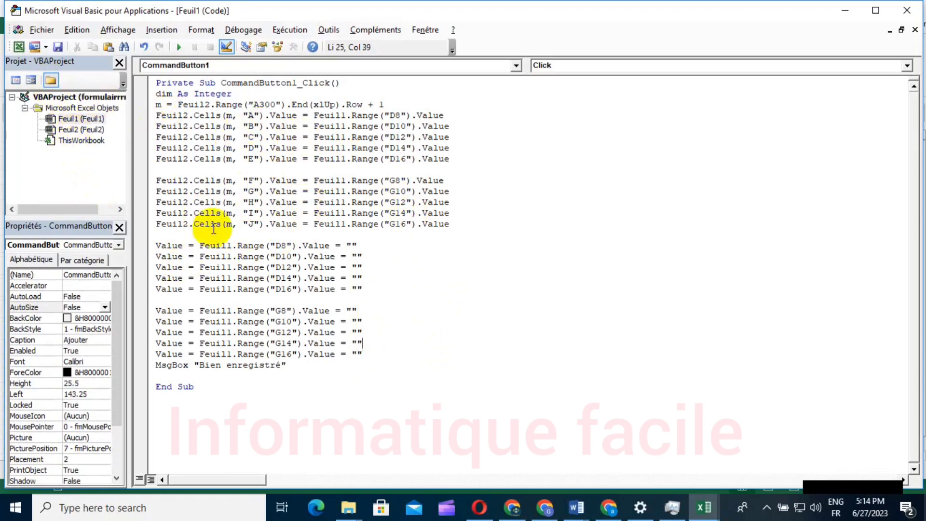
# Step: Save the workbook to the Desktop as 'formulaire saisie' in the macro-enabled Excel format
pyautogui.click(18, 46)
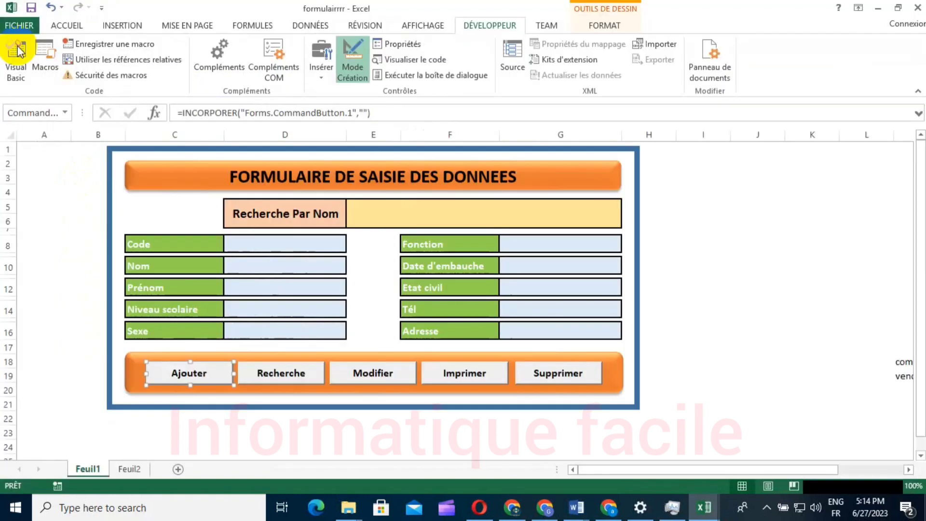
pyautogui.click(128, 433)
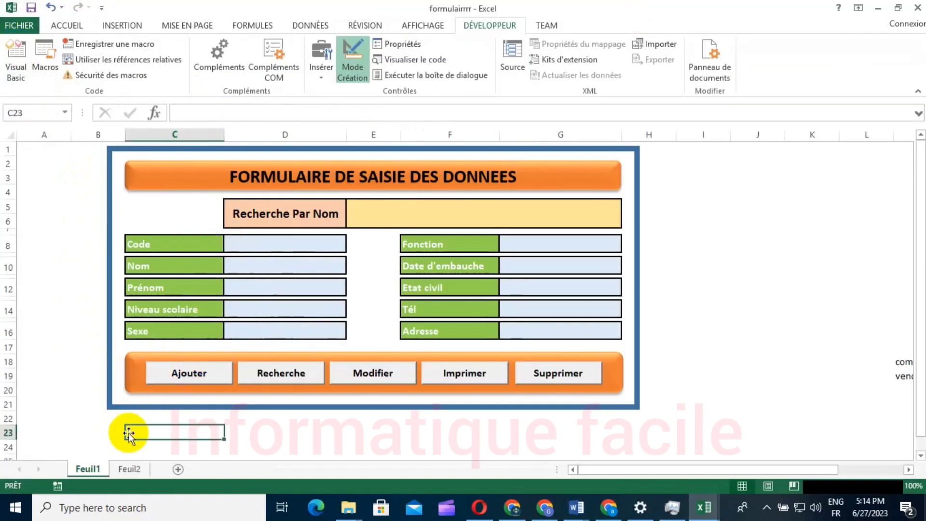
pyautogui.click(20, 26)
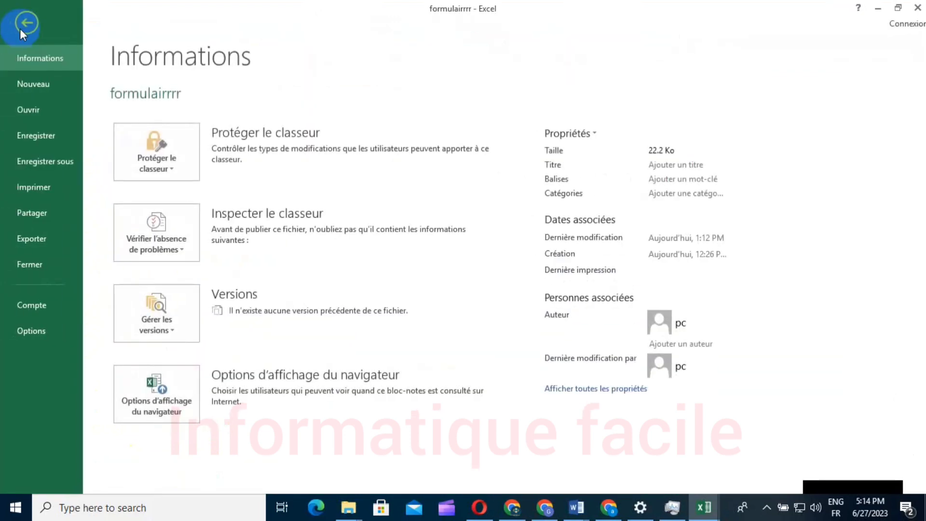
pyautogui.click(60, 162)
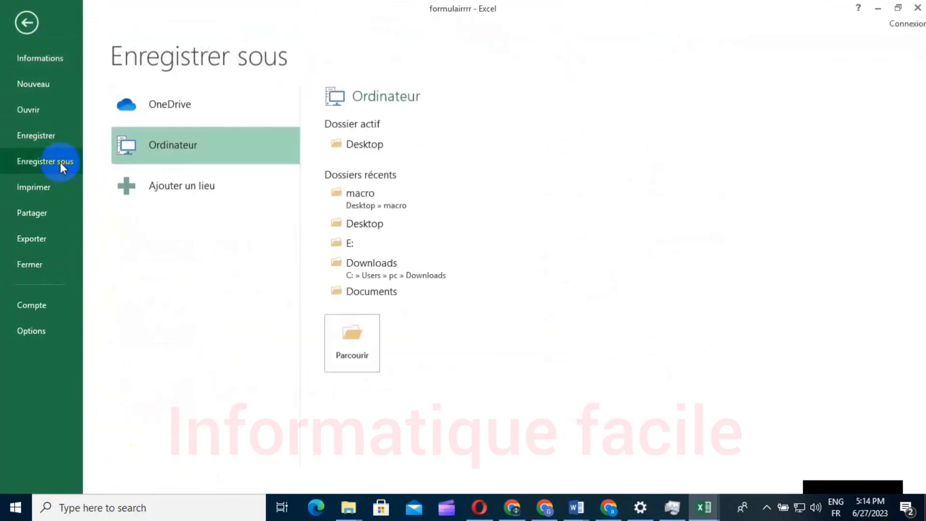
pyautogui.doubleClick(255, 153)
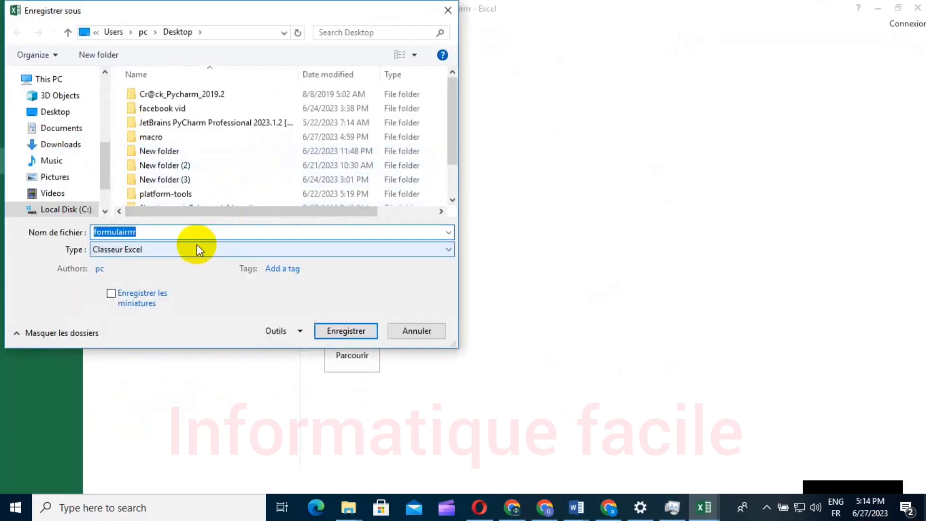
pyautogui.write('fa')
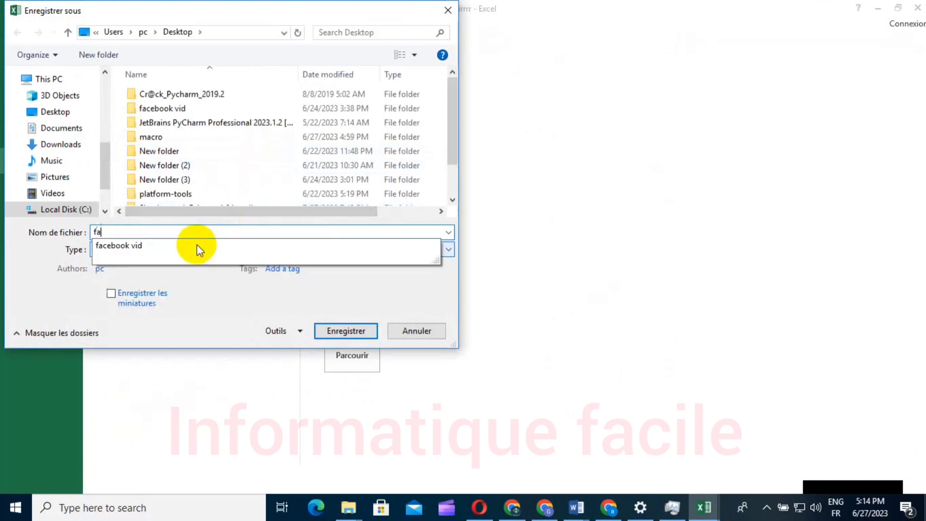
pyautogui.write('u')
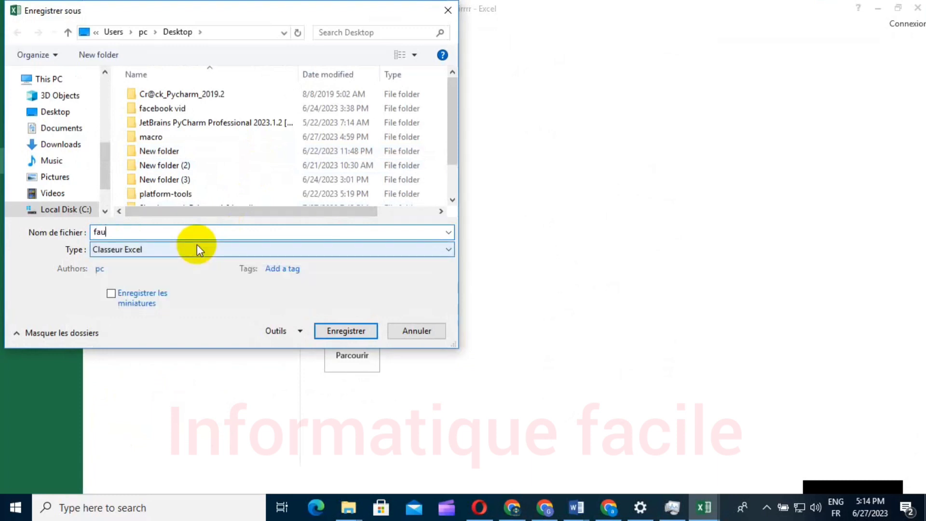
pyautogui.press('BackSpace')
pyautogui.press('BackSpace')
pyautogui.write('orm')
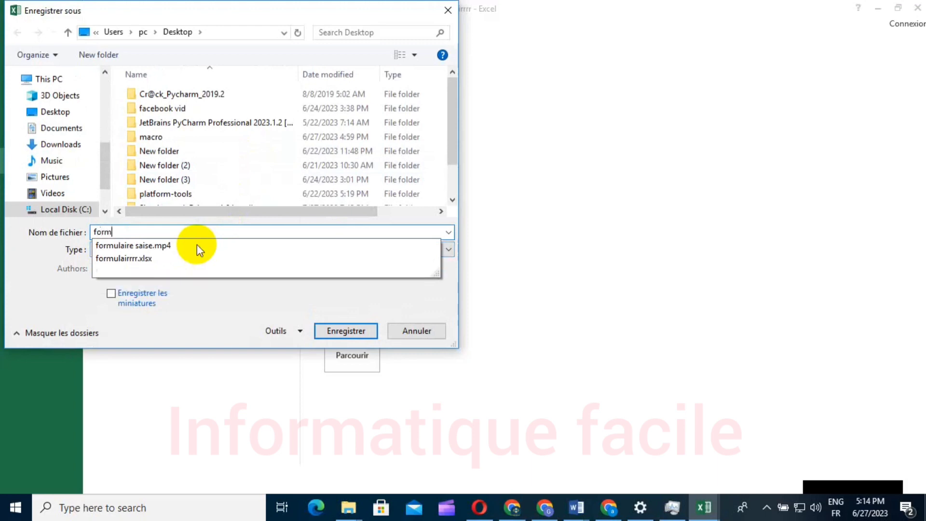
pyautogui.write('ulaire')
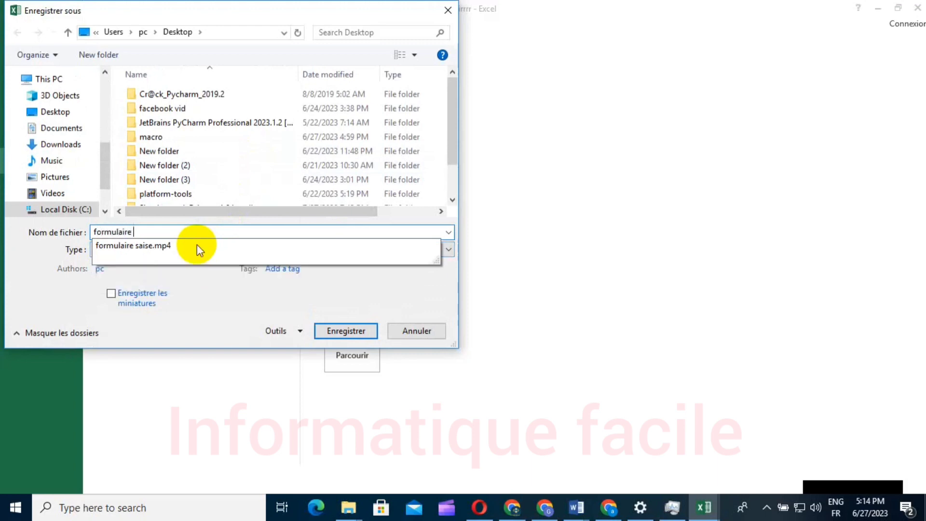
pyautogui.write(' saisi')
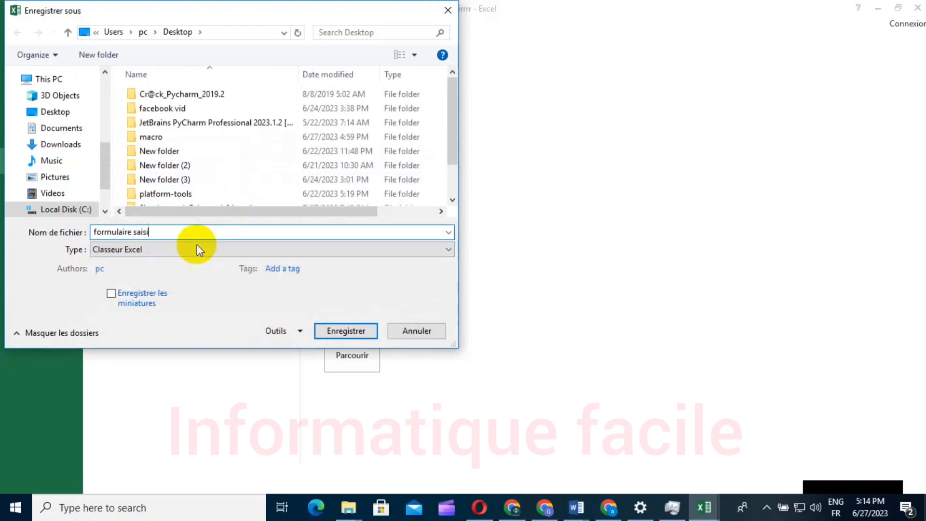
pyautogui.write('e')
pyautogui.click(187, 252)
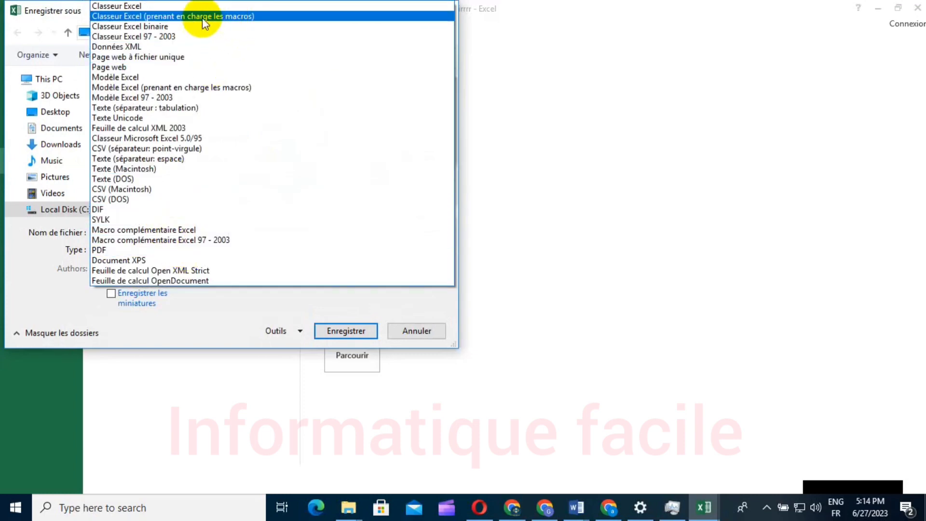
pyautogui.click(215, 16)
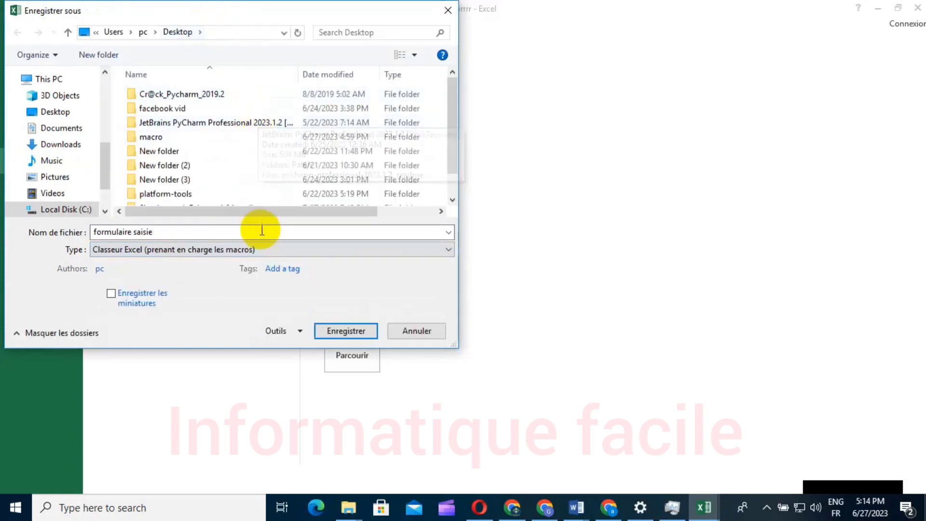
pyautogui.click(346, 332)
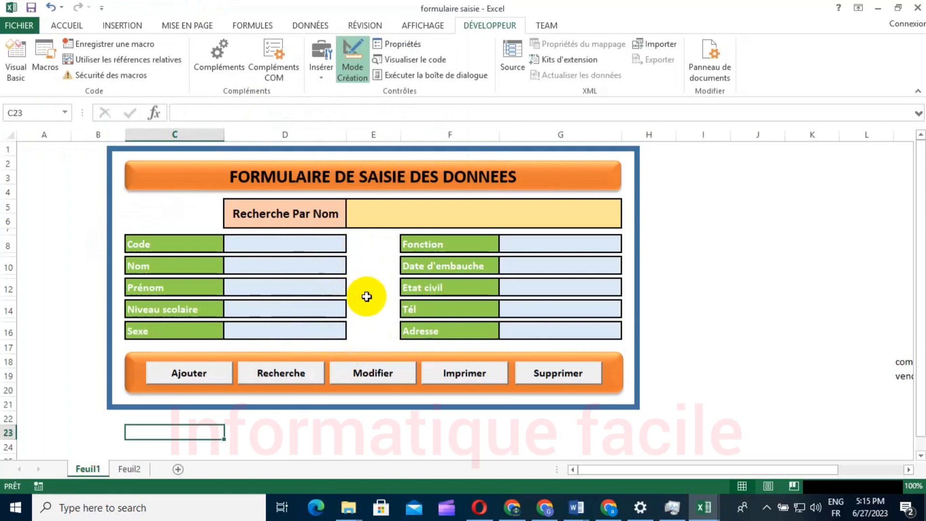
# Step: Leave design mode and enter code HD01 plus the employee's last and first name
pyautogui.click(355, 60)
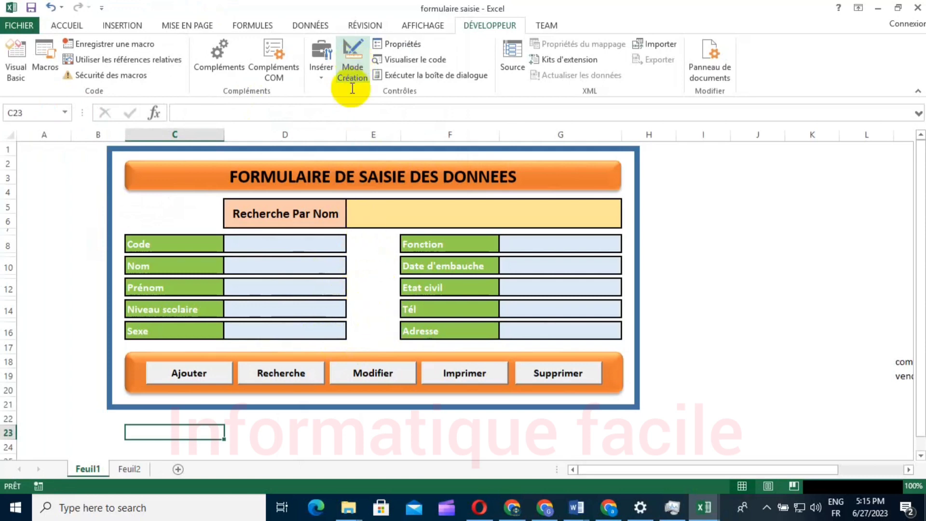
pyautogui.click(303, 247)
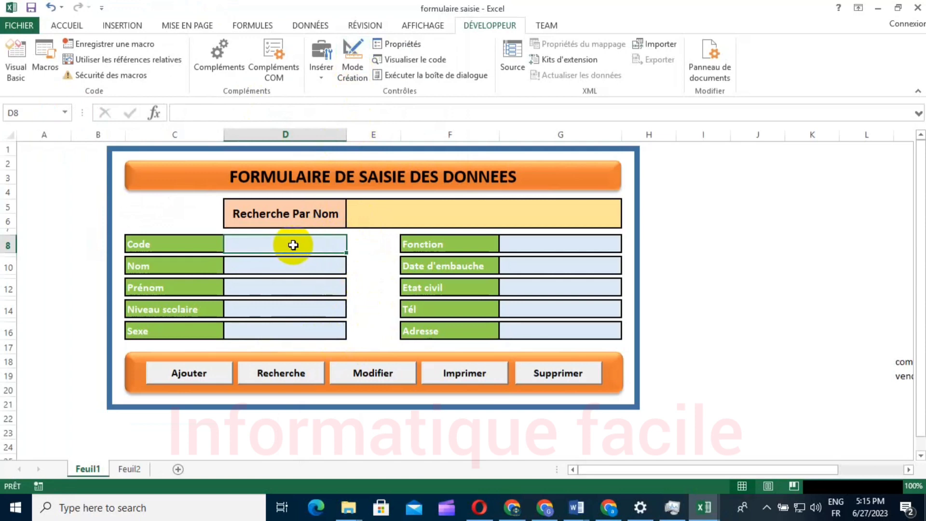
pyautogui.write('HD')
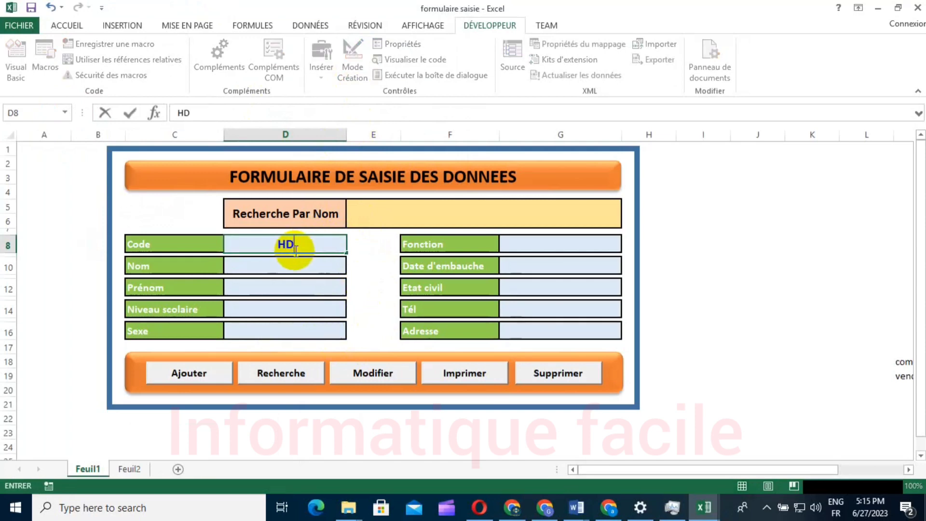
pyautogui.write('01')
pyautogui.click(296, 265)
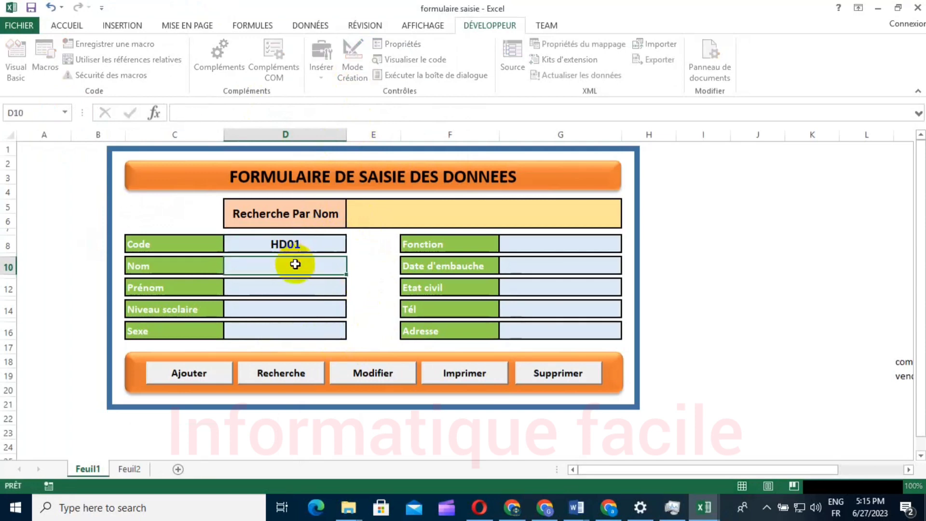
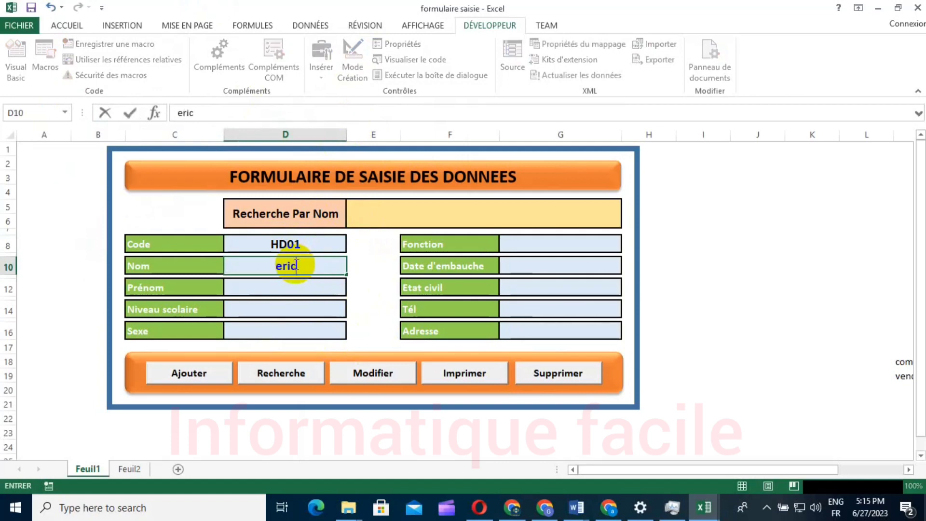
pyautogui.click(293, 286)
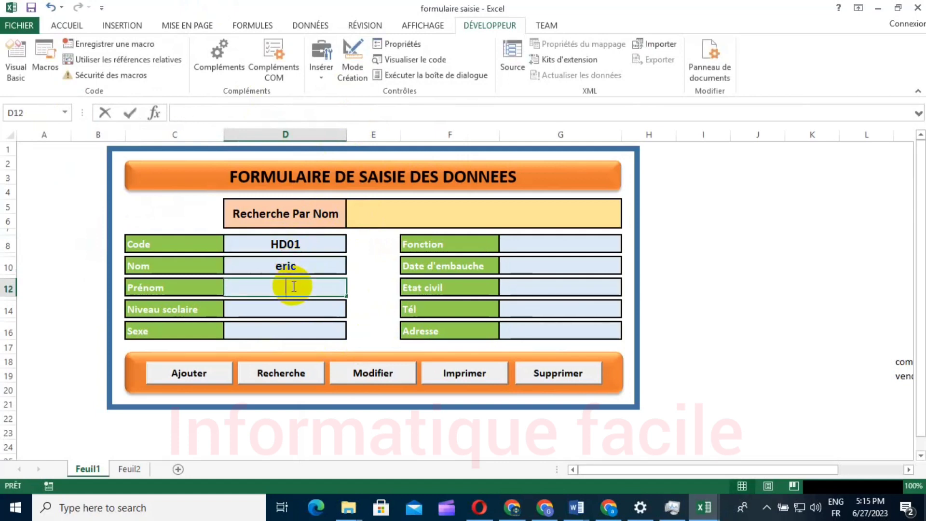
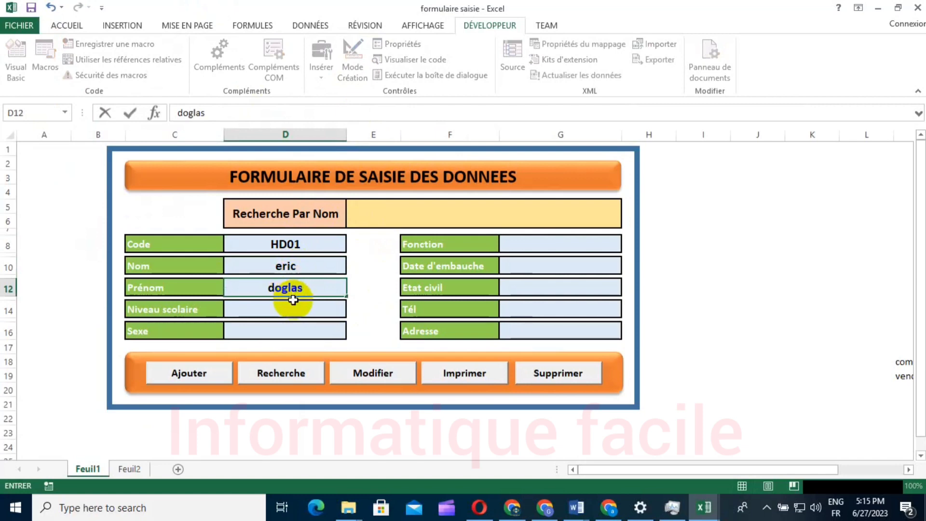
# Step: Choose Bac for Niveau scolaire and Masculin for Sexe
pyautogui.click(292, 310)
pyautogui.click(354, 311)
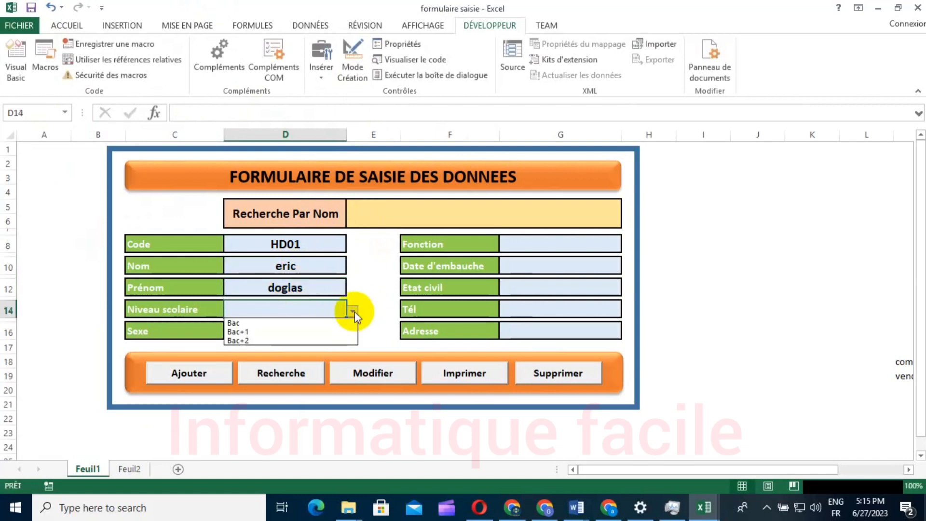
pyautogui.click(320, 322)
pyautogui.click(310, 330)
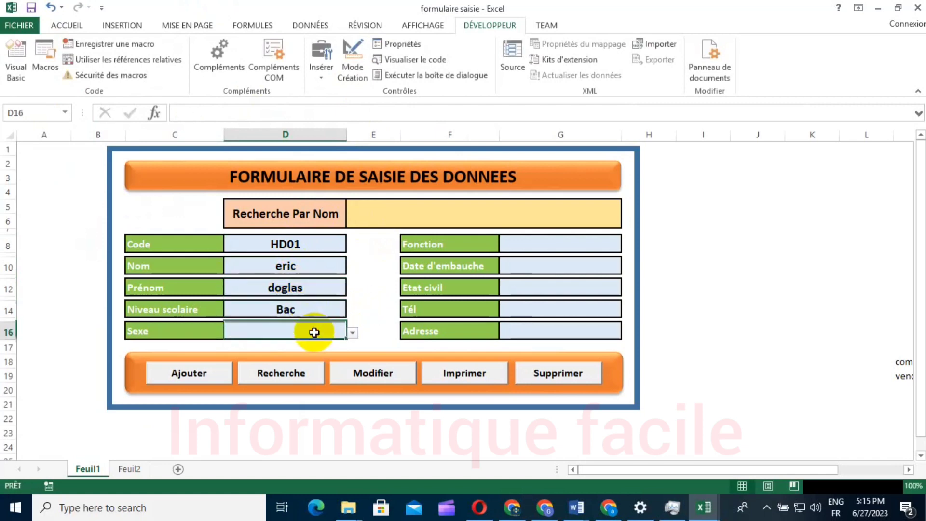
pyautogui.click(352, 333)
pyautogui.click(323, 344)
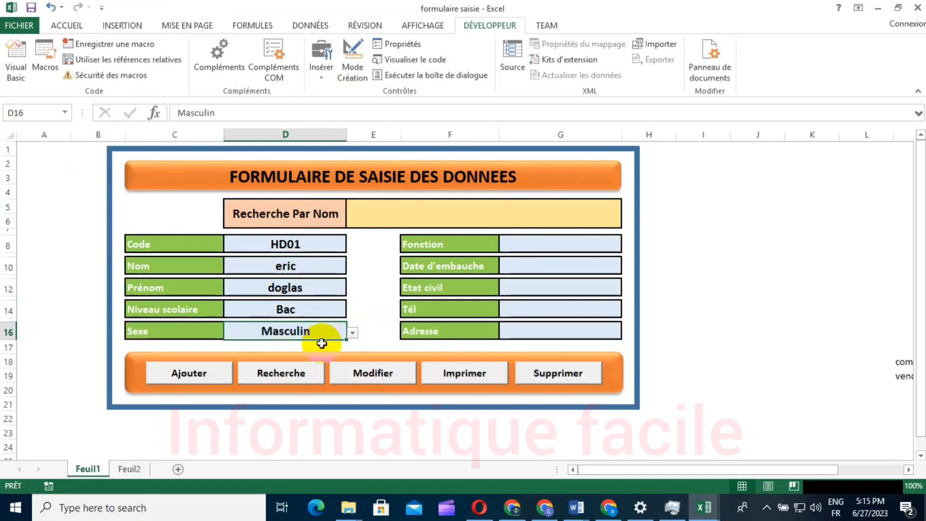
# Step: Set Fonction to comptabilité, hire date 12/06/2023, and Etat civil to marié
pyautogui.click(563, 239)
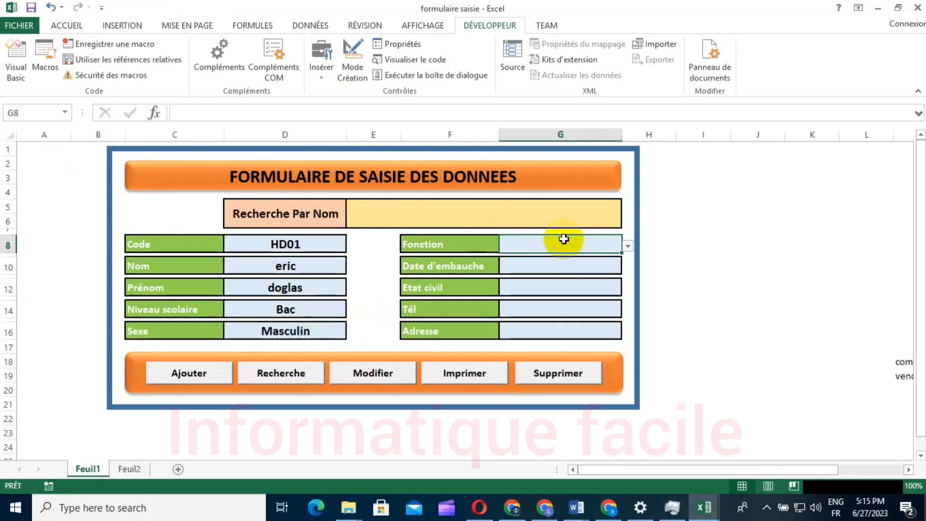
pyautogui.click(628, 246)
pyautogui.click(603, 254)
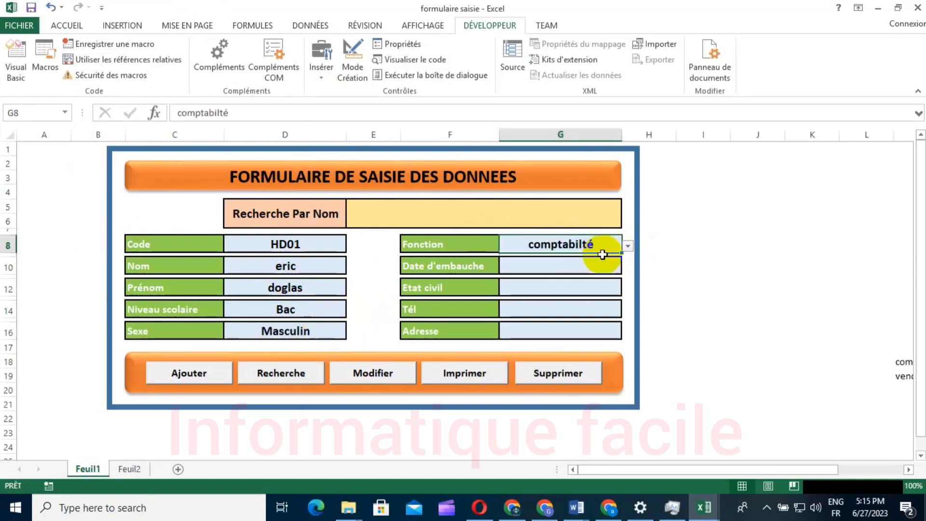
pyautogui.click(575, 267)
pyautogui.write('12')
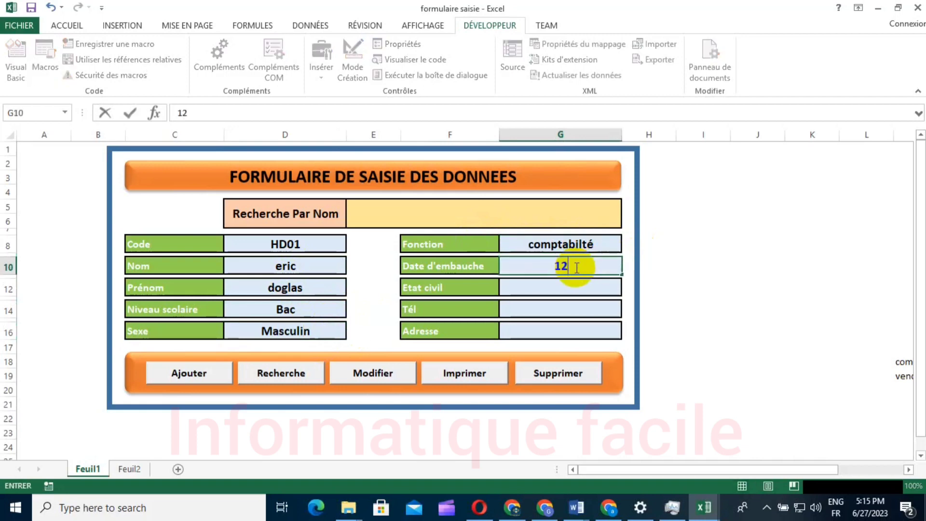
pyautogui.write('/')
pyautogui.write('06/')
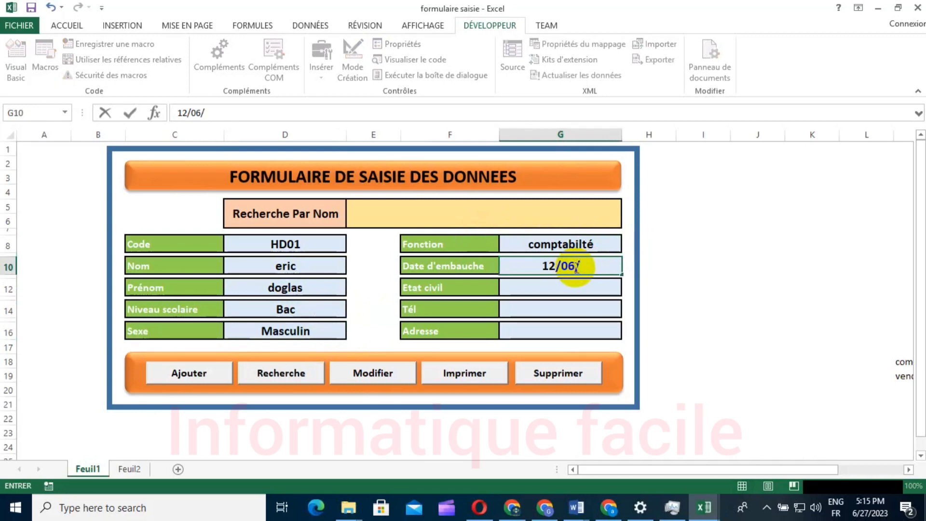
pyautogui.write('2023')
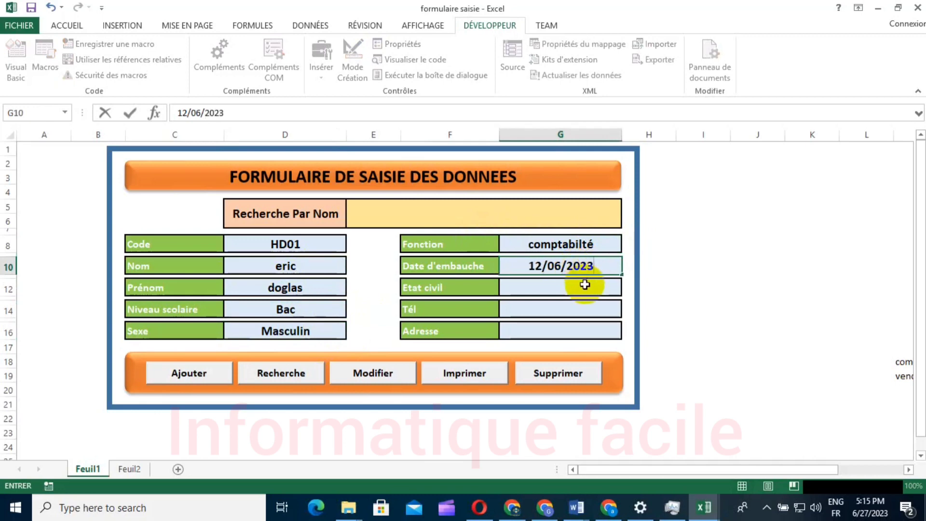
pyautogui.click(585, 285)
pyautogui.click(627, 290)
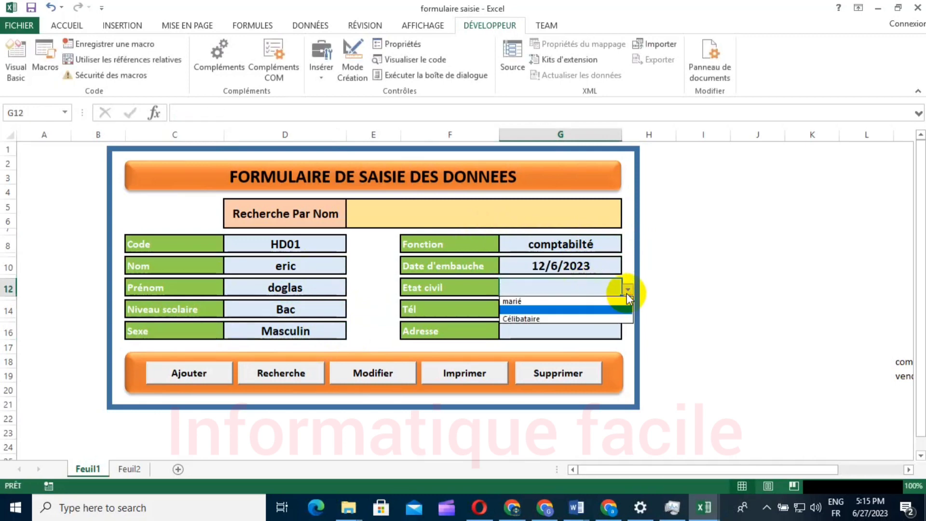
pyautogui.click(598, 301)
# Step: Enter the phone number and type 'paris' as the address
pyautogui.click(590, 307)
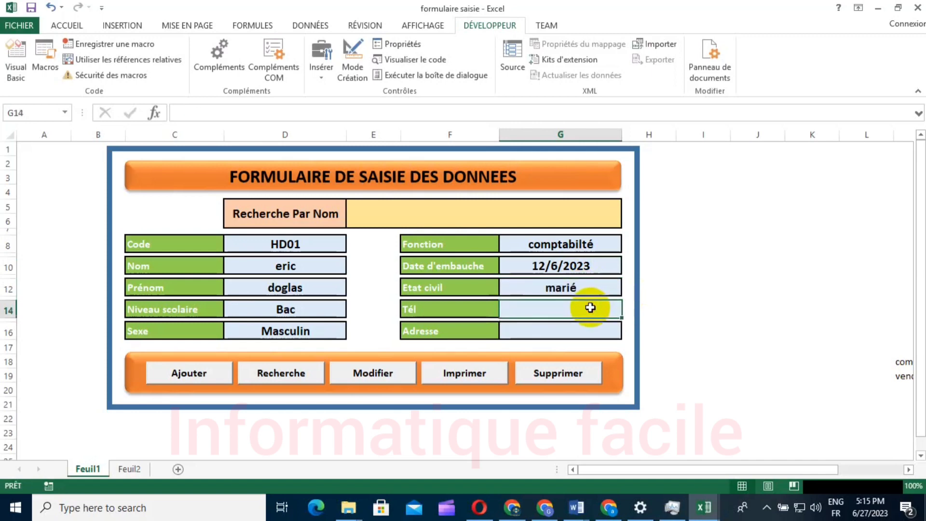
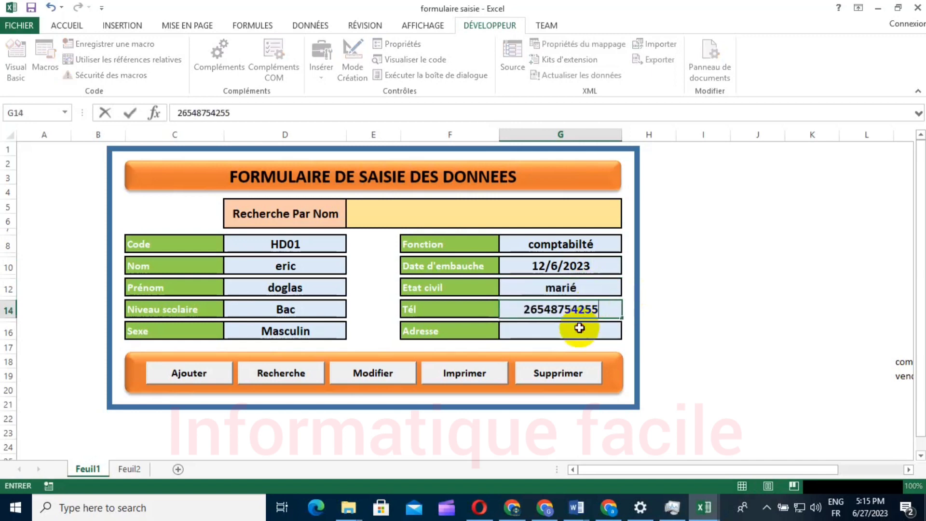
pyautogui.click(579, 328)
pyautogui.write('par')
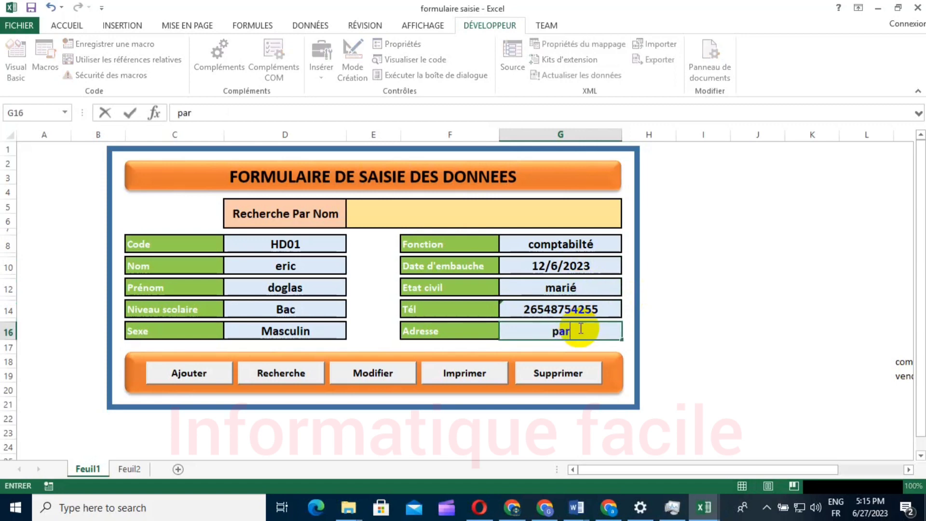
pyautogui.write('is')
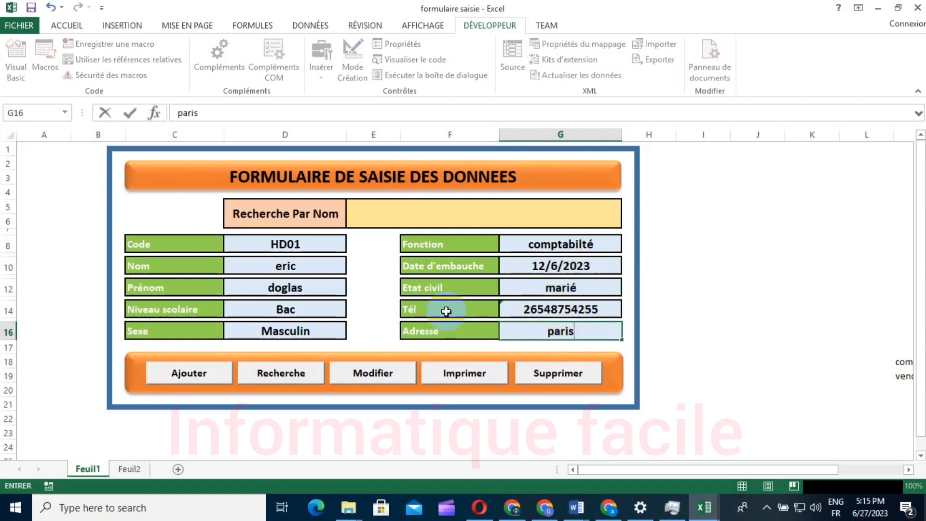
# Step: Run Ajouter and dismiss the compile error it raises
pyautogui.click(199, 374)
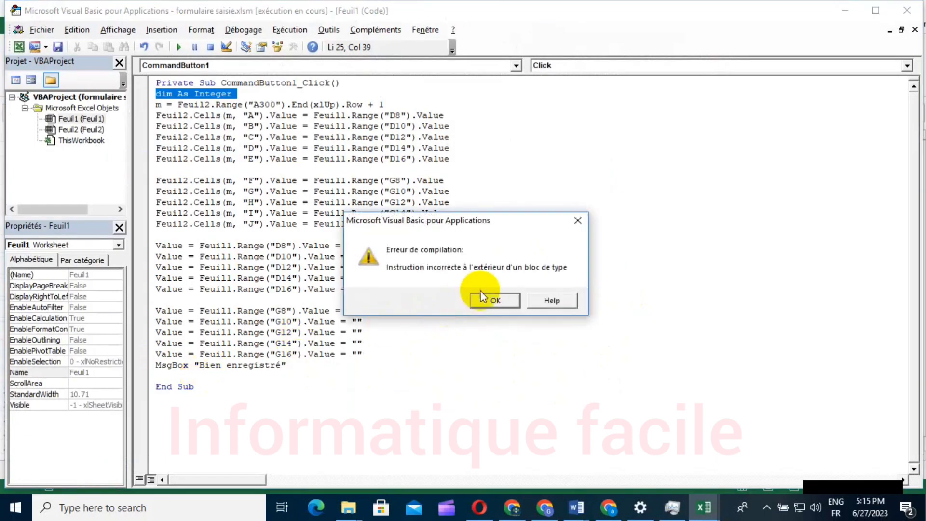
pyautogui.click(494, 300)
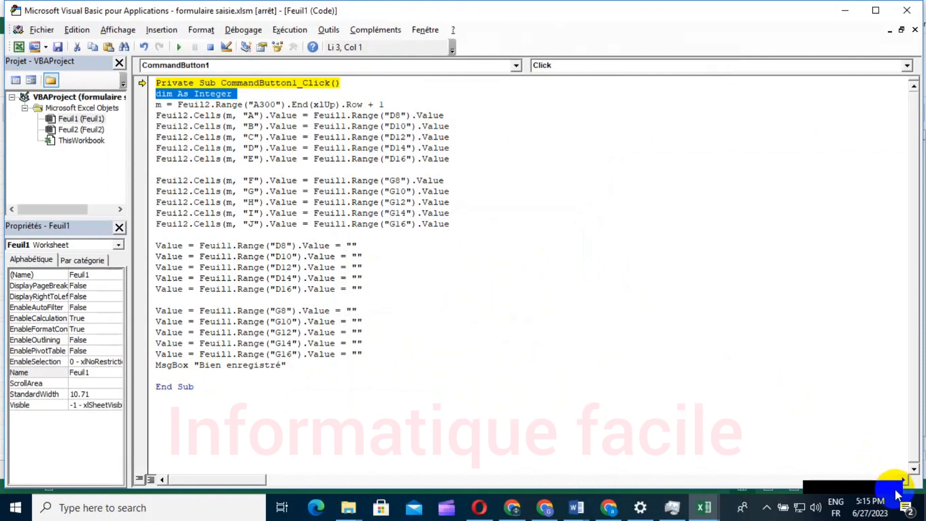
pyautogui.click(894, 489)
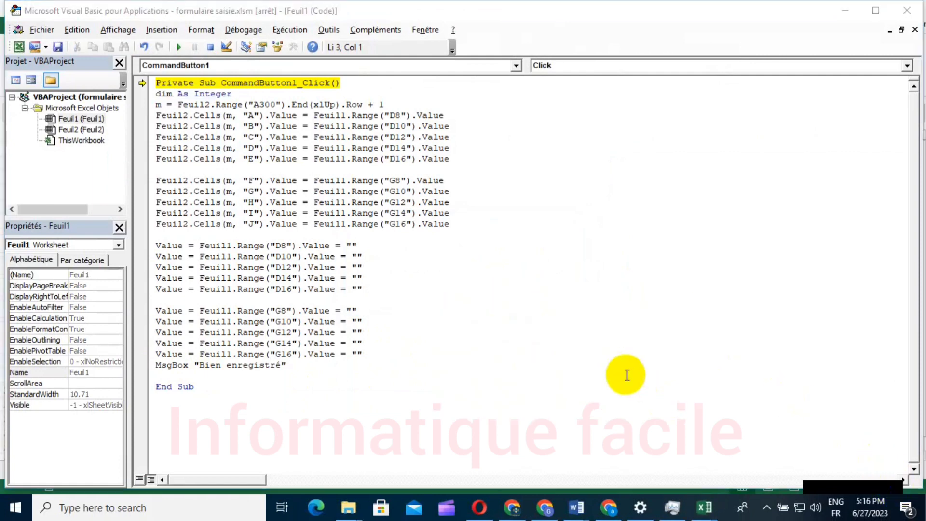
# Step: Insert 'm' so the declaration reads 'Dim m As Integer', then return to Excel
pyautogui.click(175, 93)
pyautogui.click(177, 94)
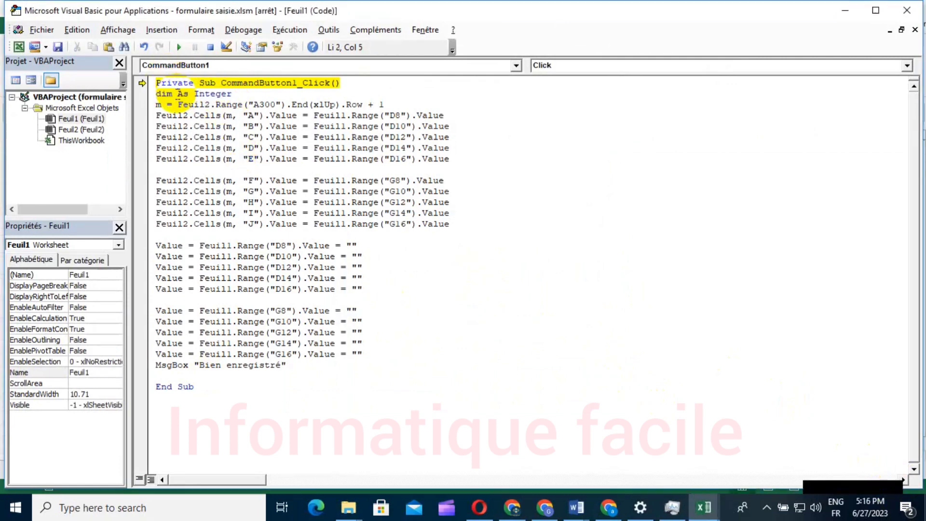
pyautogui.write('m')
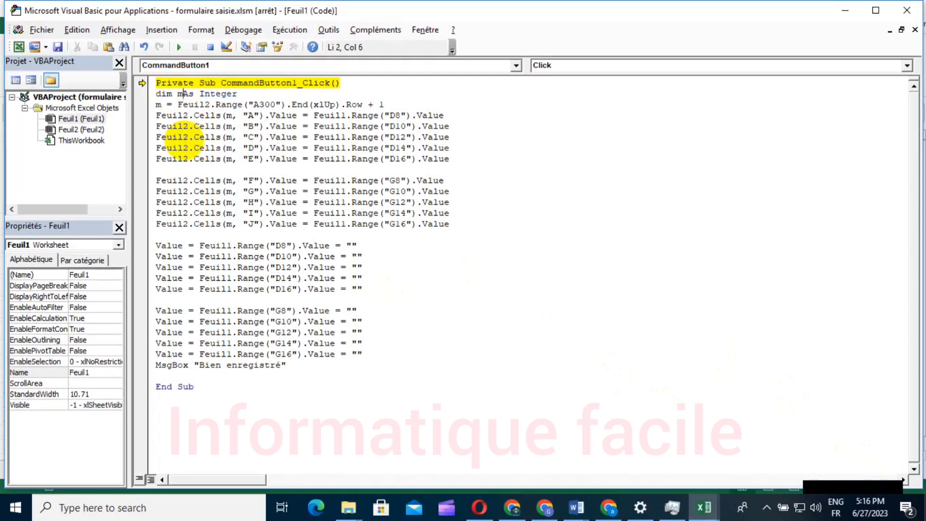
pyautogui.click(518, 191)
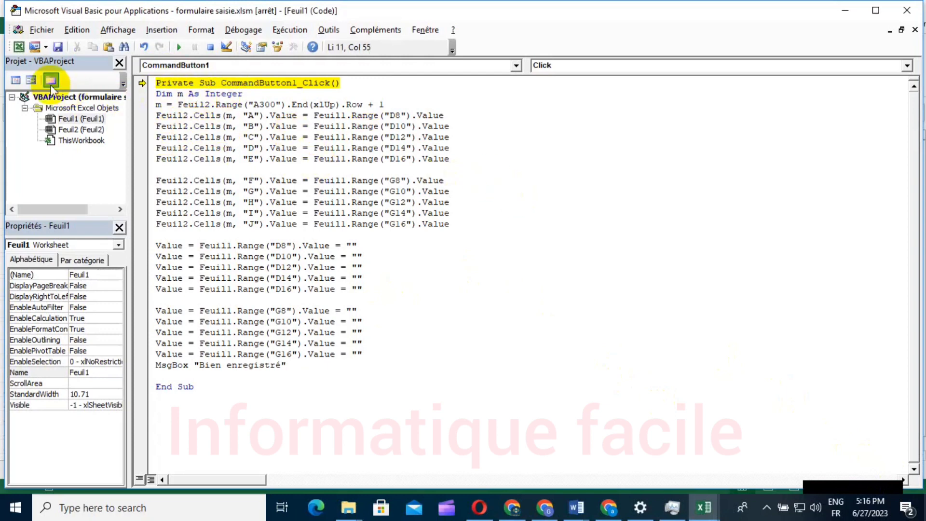
pyautogui.click(19, 47)
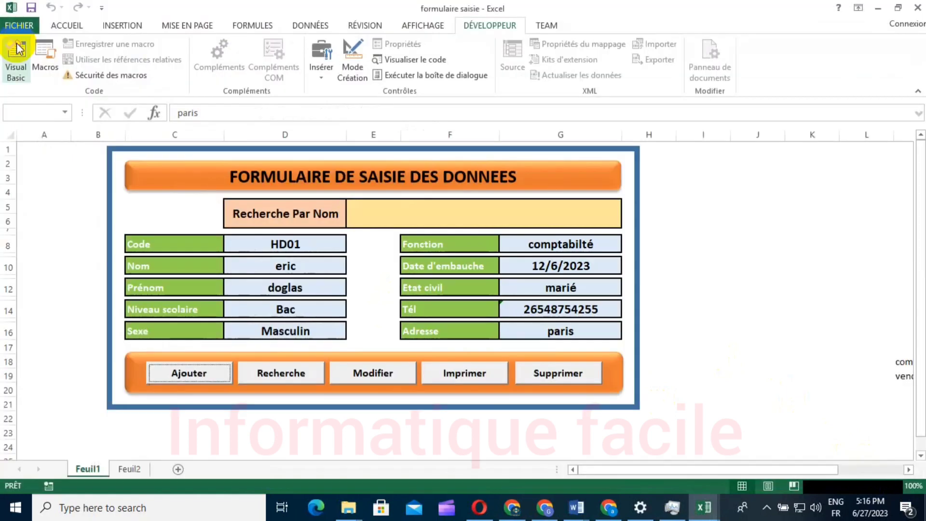
# Step: Turn off design mode and try the Ajouter button, briefly checking its macro code
pyautogui.click(201, 375)
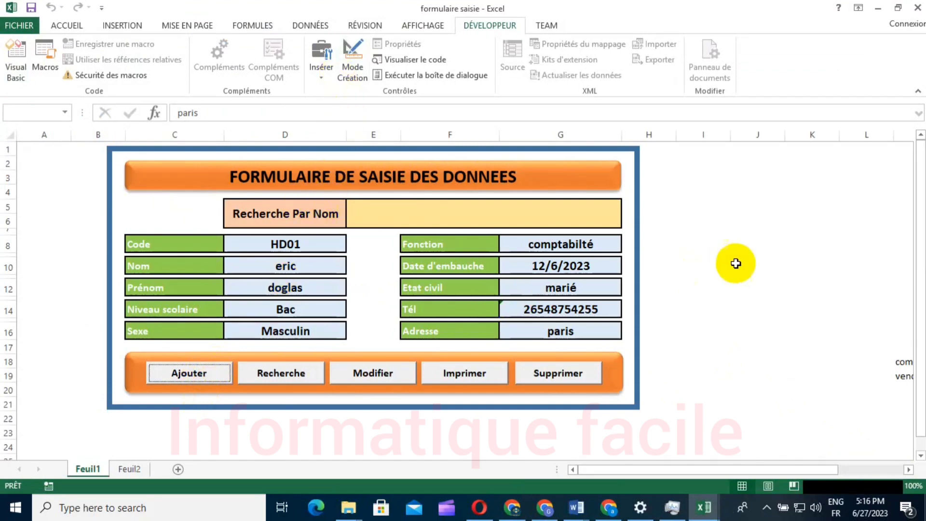
pyautogui.click(735, 263)
pyautogui.click(200, 380)
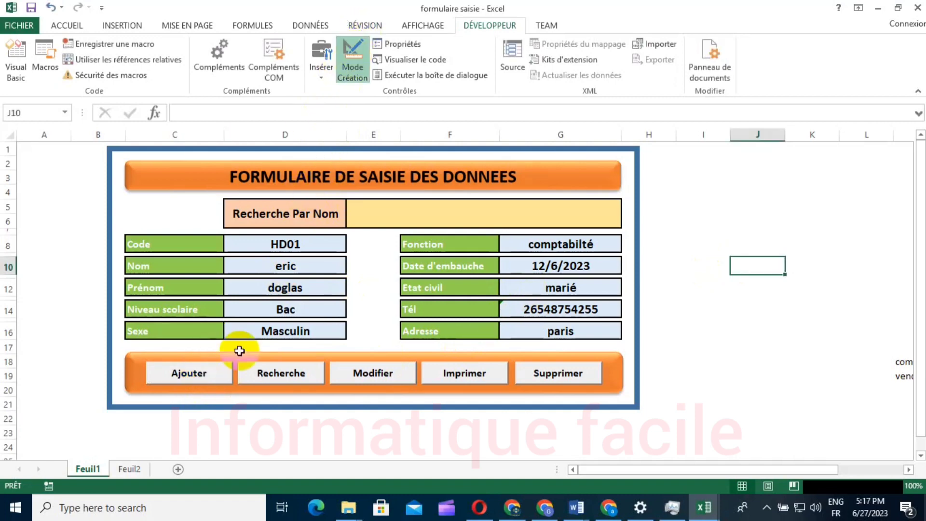
pyautogui.click(212, 419)
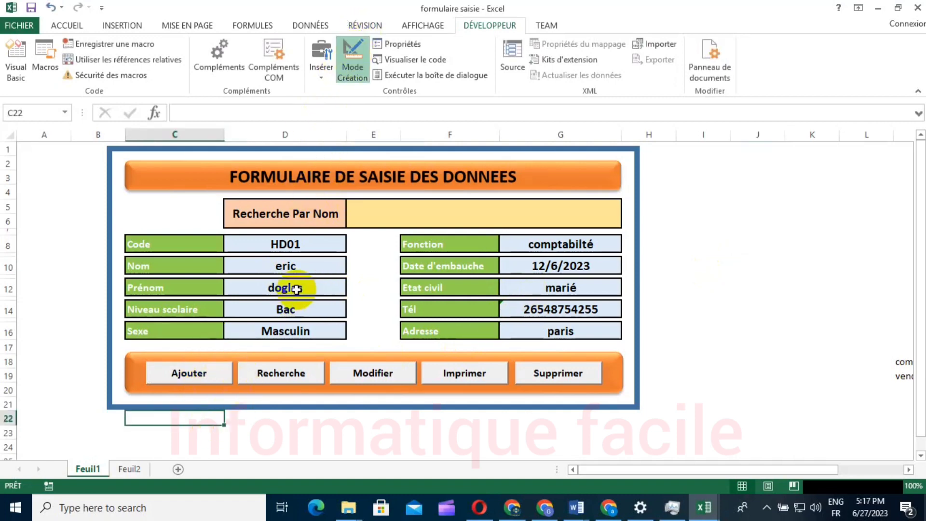
pyautogui.click(354, 47)
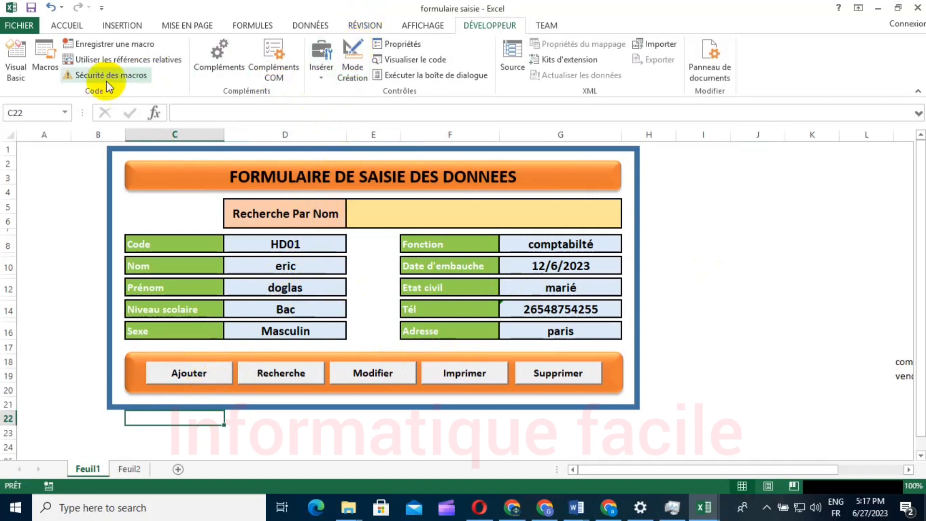
pyautogui.click(16, 62)
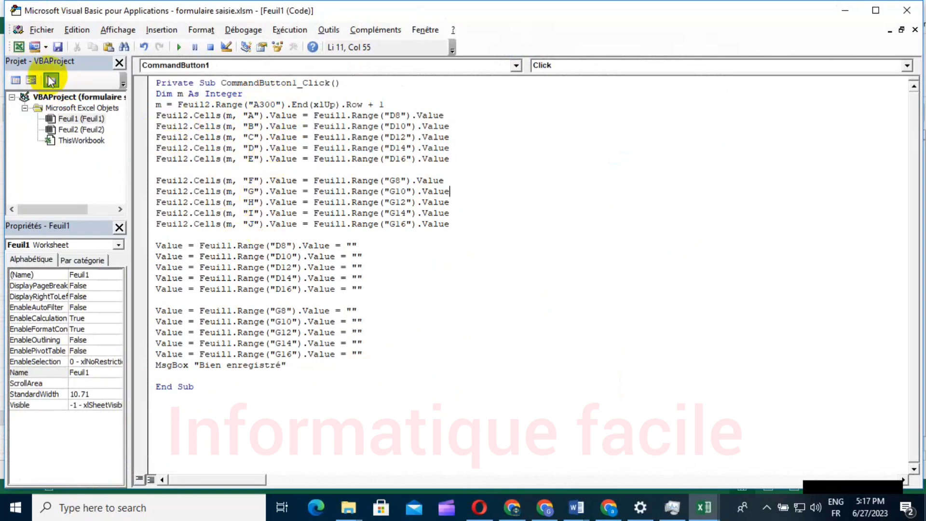
pyautogui.click(18, 47)
# Step: Save the HD01 record with Ajouter, acknowledge 'Bien enregistré', and confirm it on Feuil2
pyautogui.click(131, 471)
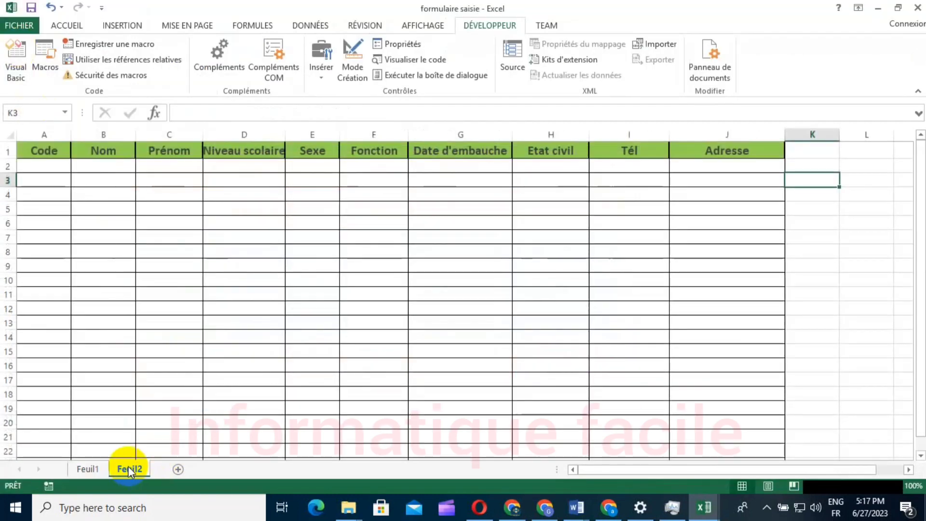
pyautogui.click(89, 469)
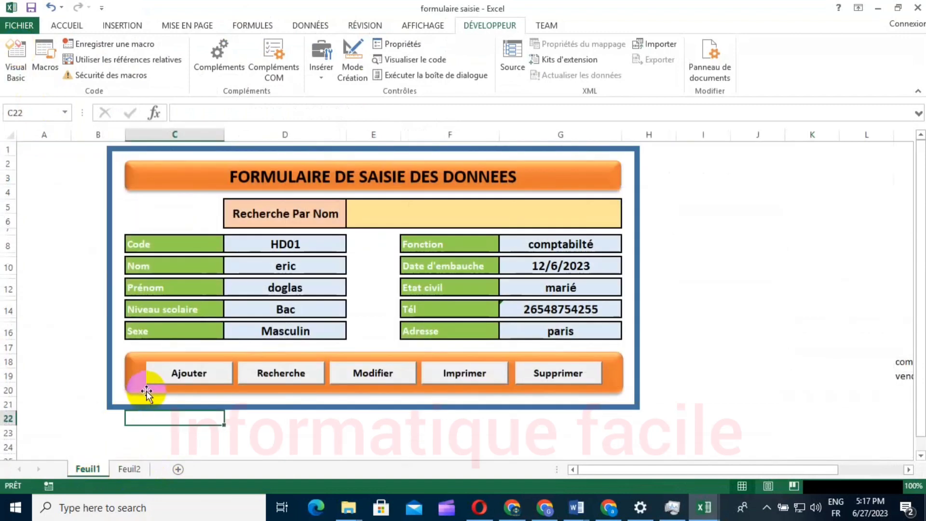
pyautogui.click(190, 374)
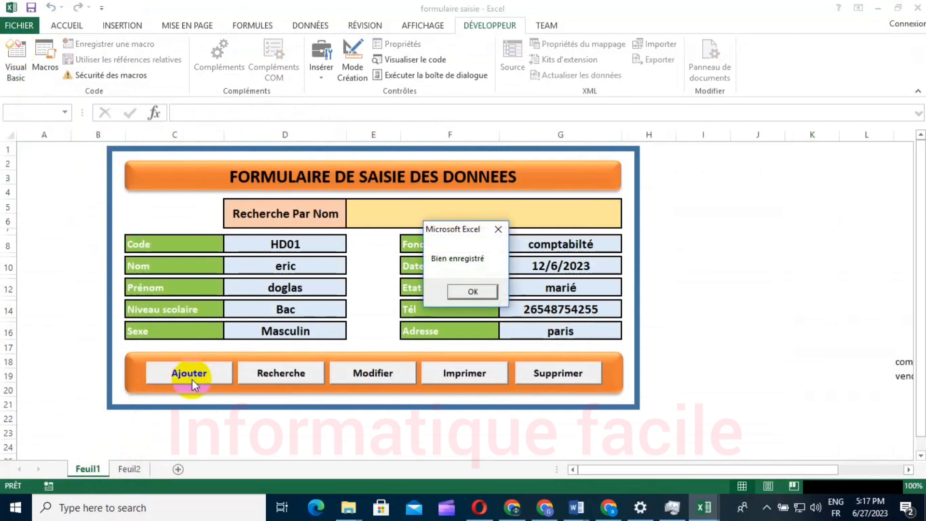
pyautogui.click(471, 291)
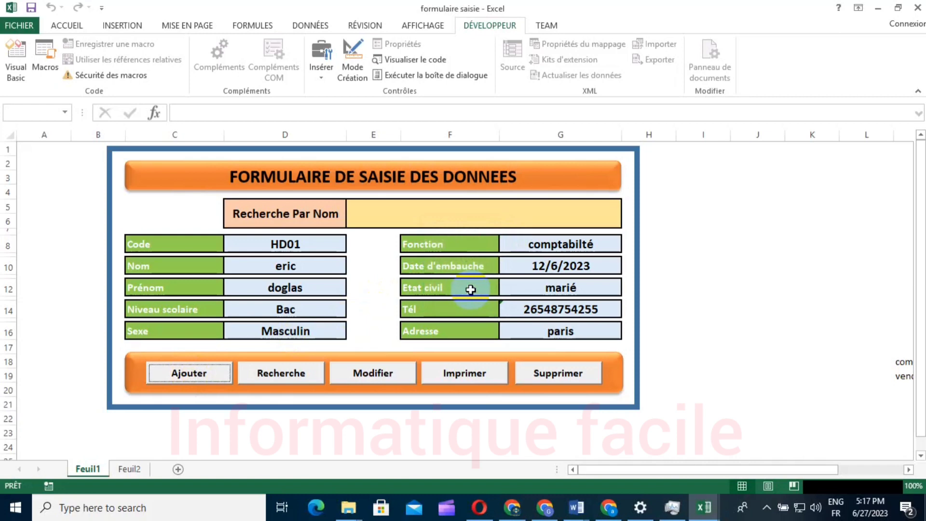
pyautogui.click(127, 470)
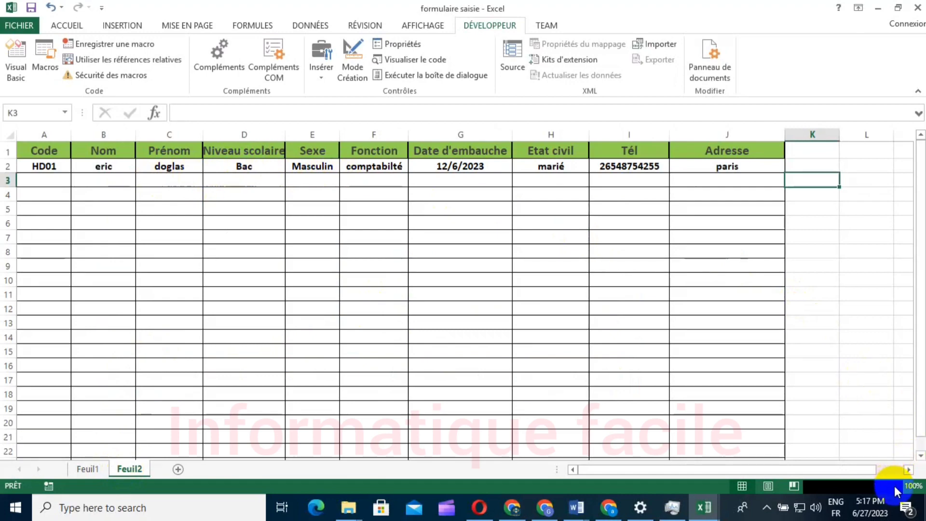
pyautogui.hotkey('alt', 'F11')
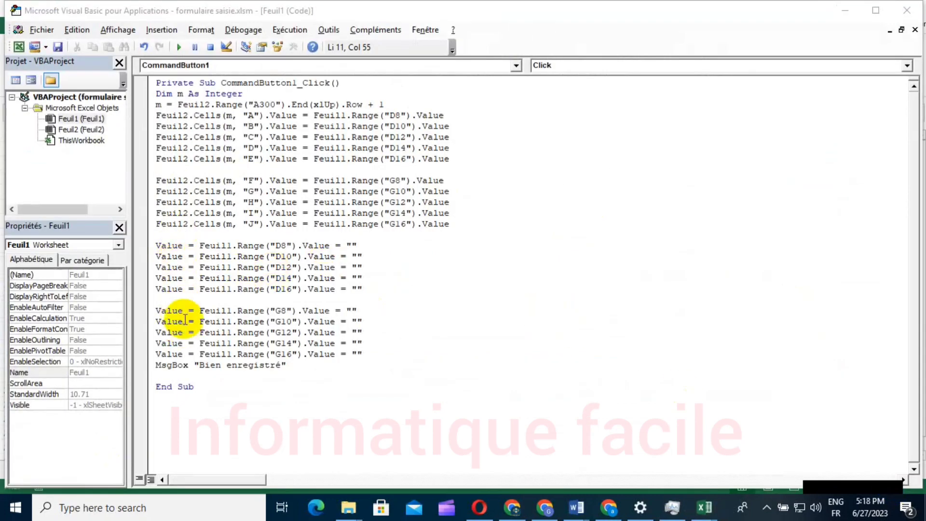
# Step: Delete the stray 'Value = ' prefix from the D8–D16 and G8–G16 clearing lines
pyautogui.moveTo(195, 245); pyautogui.dragTo(160, 247)
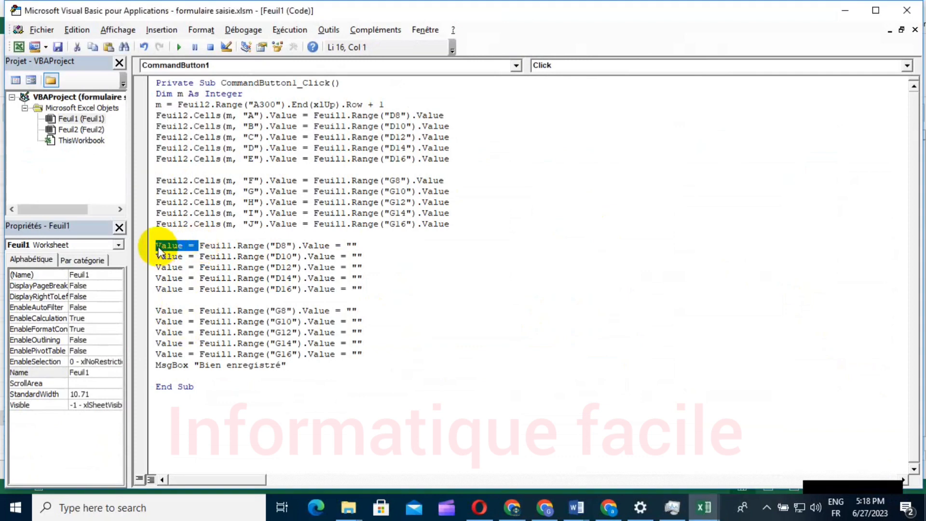
pyautogui.press('Delete')
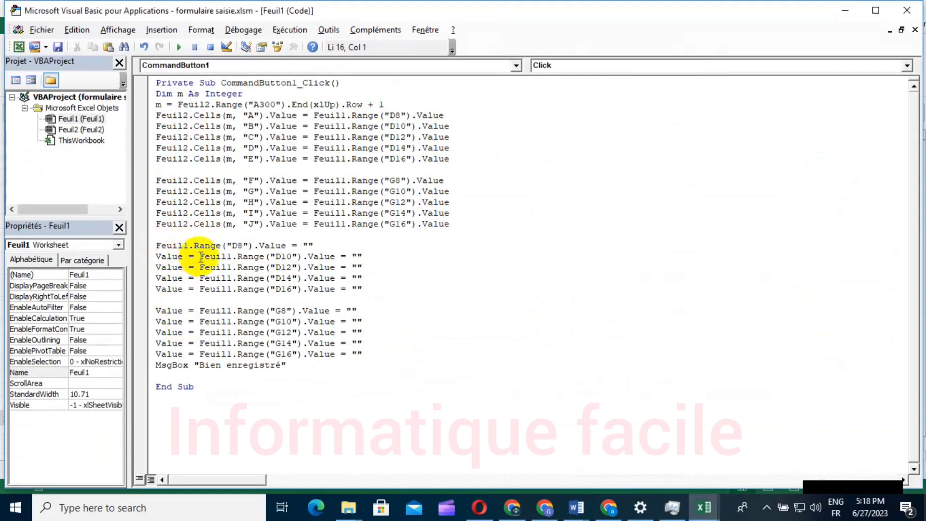
pyautogui.moveTo(200, 256); pyautogui.dragTo(155, 257)
pyautogui.press('Delete')
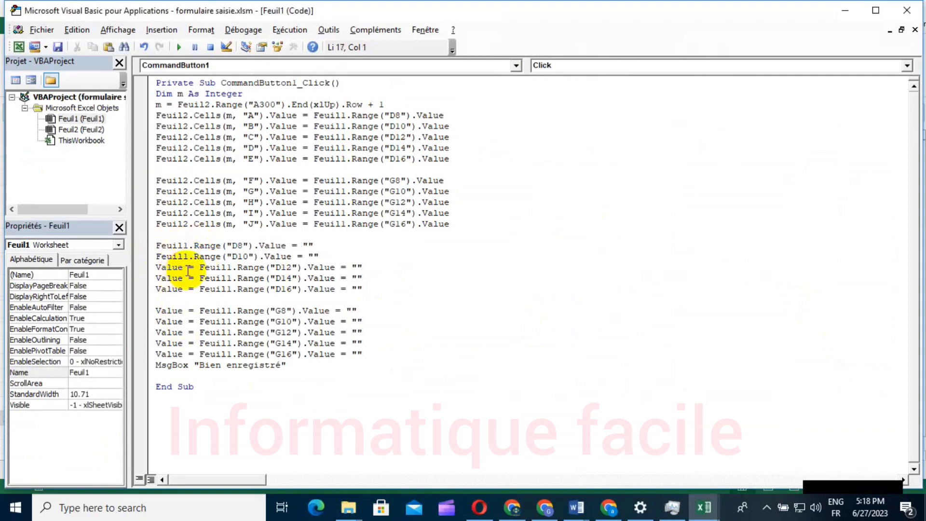
pyautogui.moveTo(198, 267); pyautogui.dragTo(156, 268)
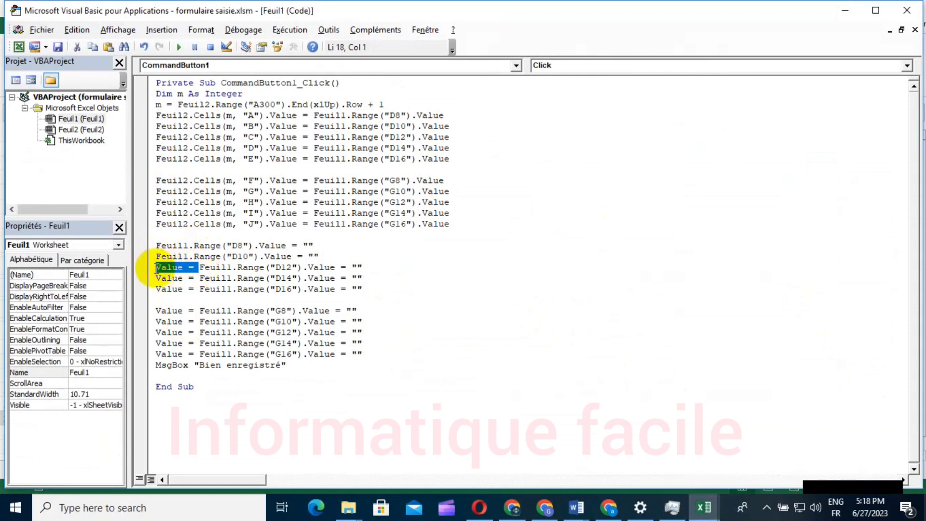
pyautogui.press('Delete')
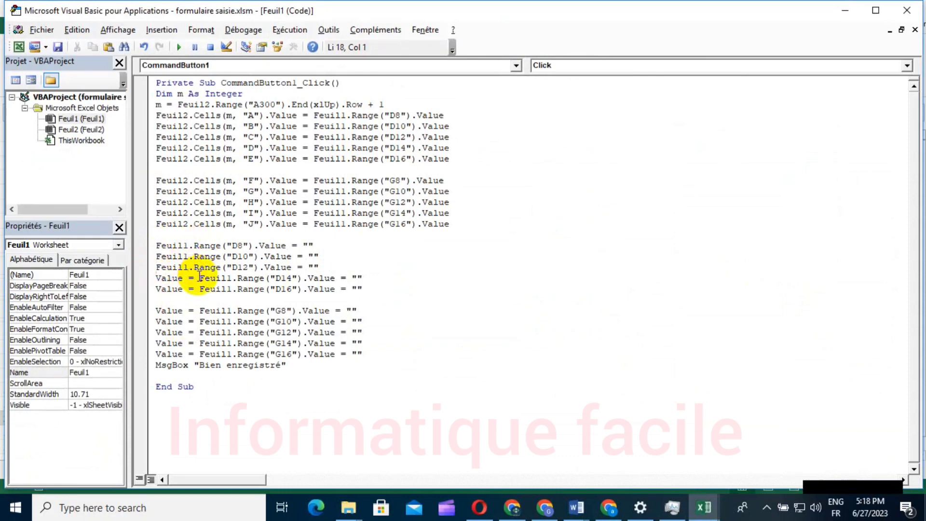
pyautogui.moveTo(198, 277); pyautogui.dragTo(156, 279)
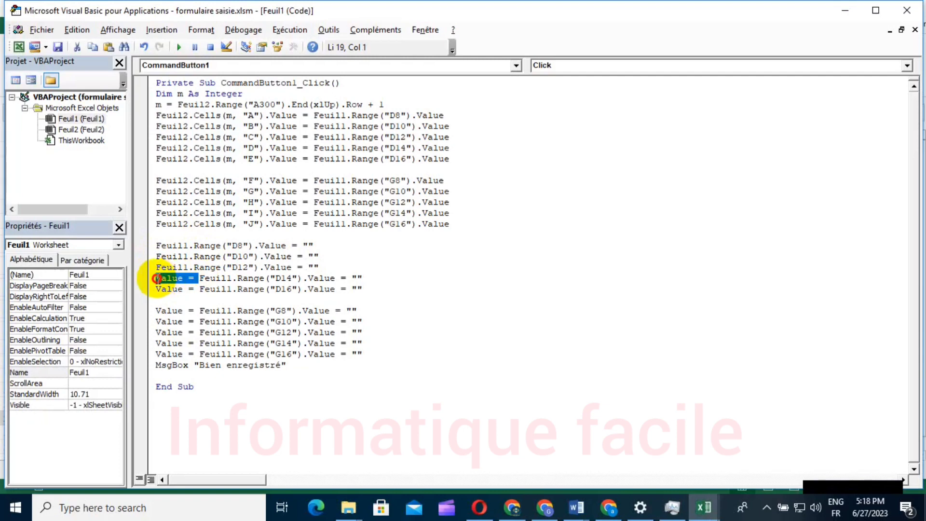
pyautogui.press('Delete')
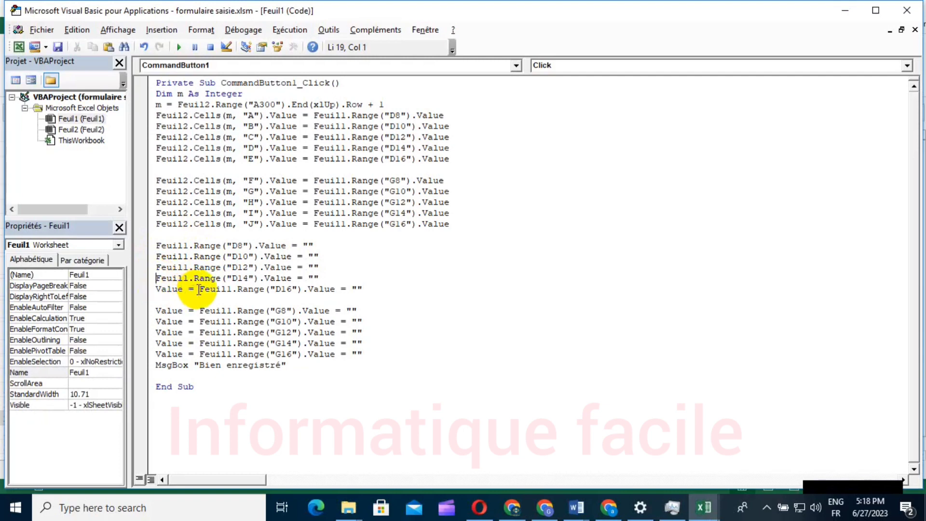
pyautogui.moveTo(199, 288); pyautogui.dragTo(159, 289)
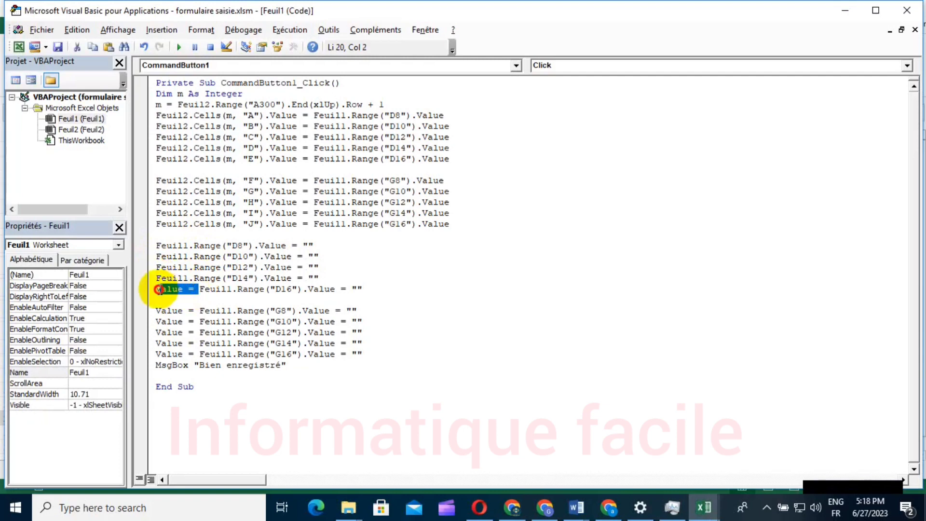
pyautogui.press('Delete')
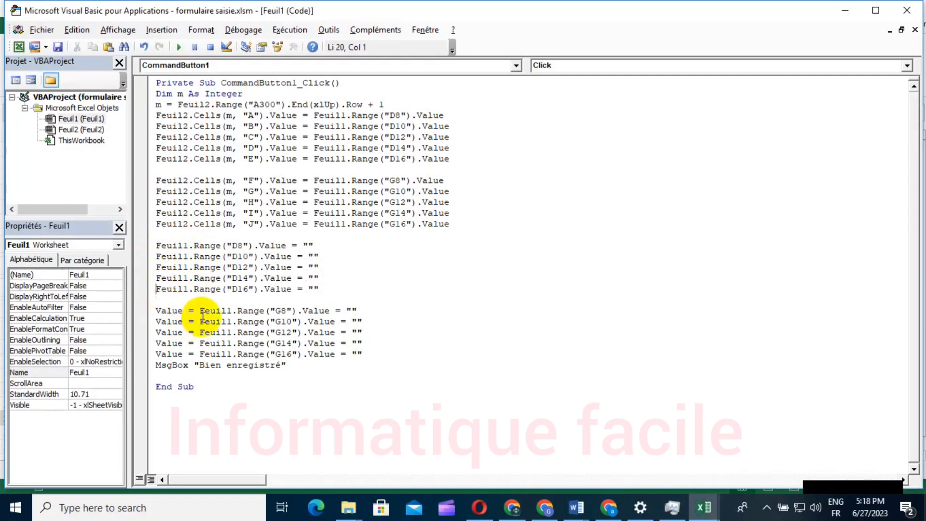
pyautogui.moveTo(198, 310)
pyautogui.mouseDown()
pyautogui.moveTo(155, 310)
pyautogui.moveTo(156, 342)
pyautogui.mouseUp()
pyautogui.press('Delete')
pyautogui.press('Delete')
pyautogui.press('Delete')
pyautogui.press('Delete')
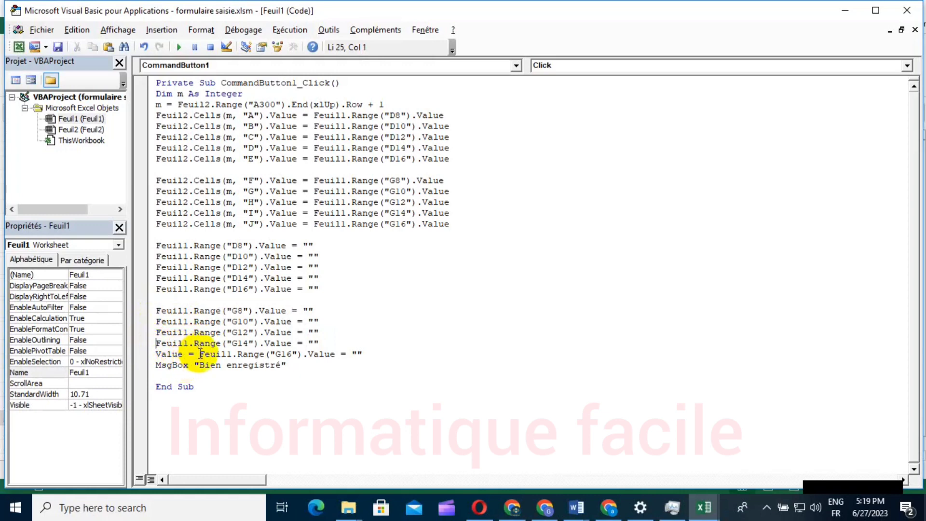
pyautogui.moveTo(199, 354); pyautogui.dragTo(155, 354)
pyautogui.press('Delete')
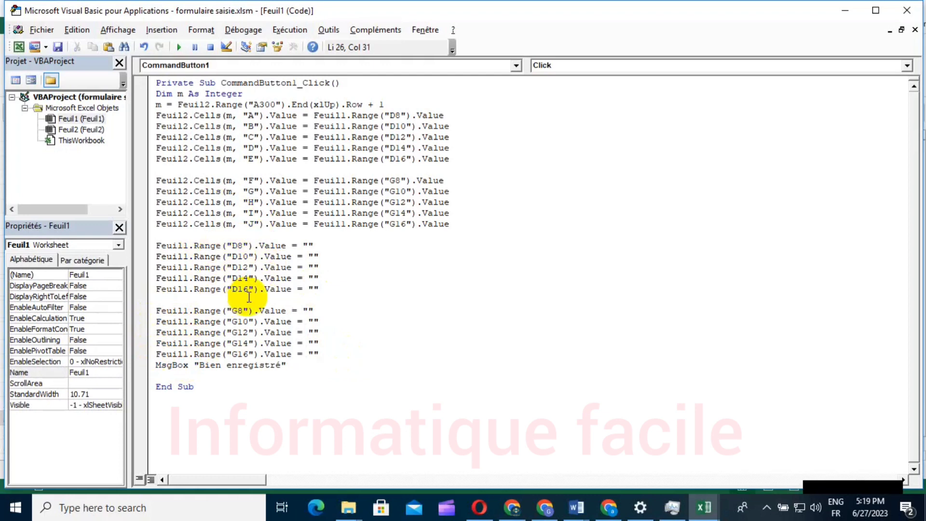
# Step: Clear the old record from row 2 of Feuil2
pyautogui.click(20, 47)
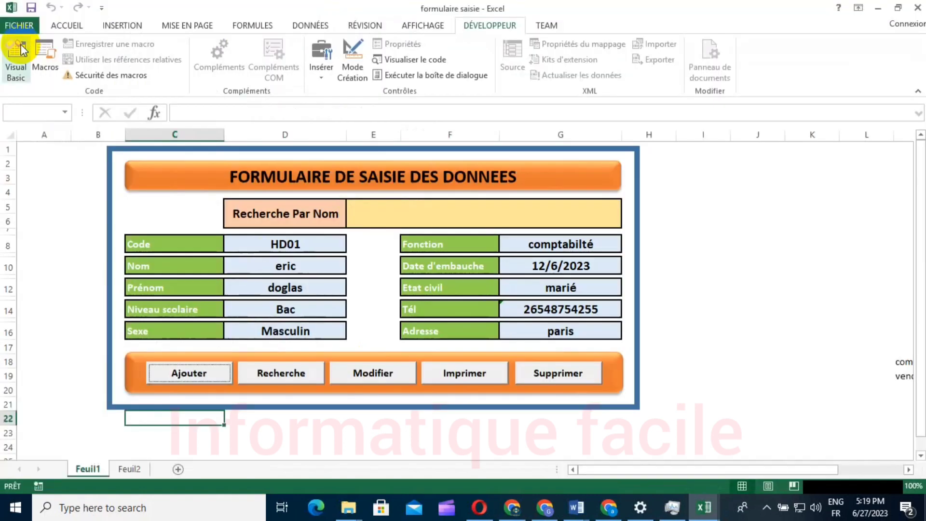
pyautogui.click(286, 387)
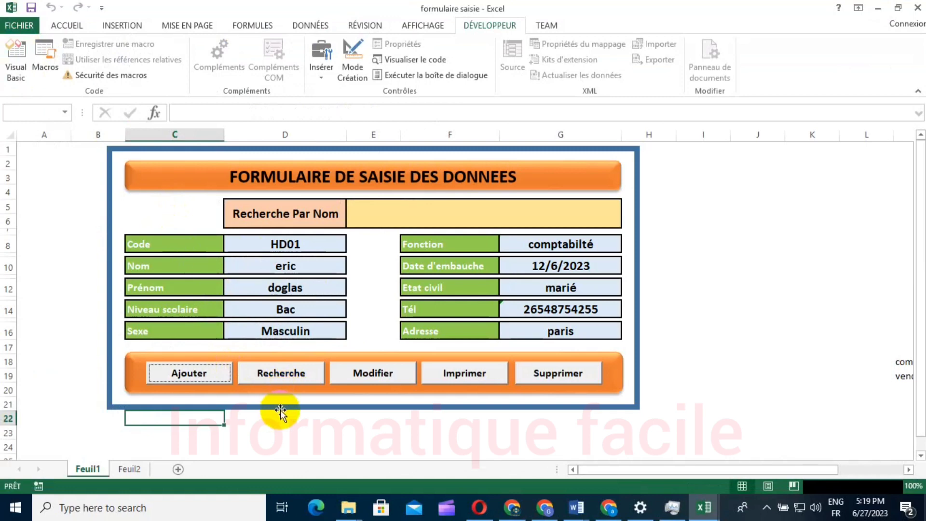
pyautogui.click(128, 468)
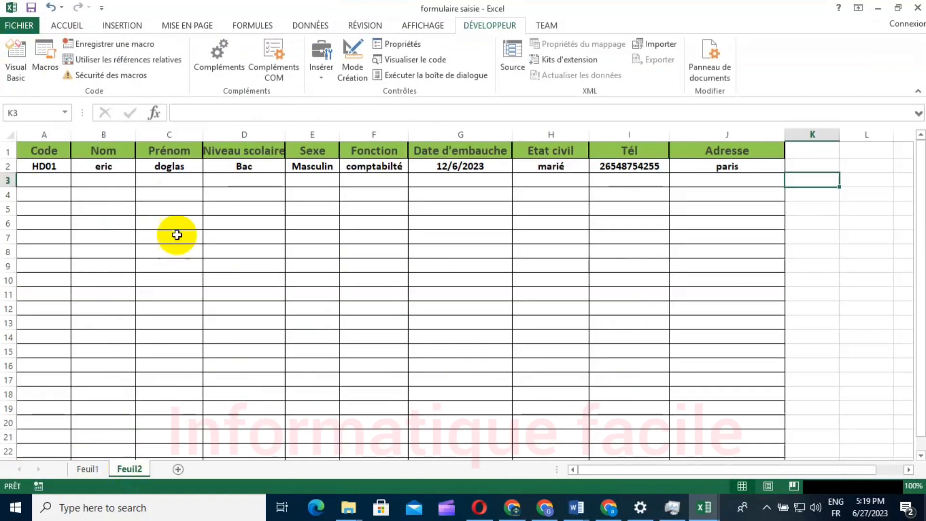
pyautogui.moveTo(44, 165)
pyautogui.mouseDown()
pyautogui.moveTo(523, 144)
pyautogui.moveTo(738, 169)
pyautogui.mouseUp()
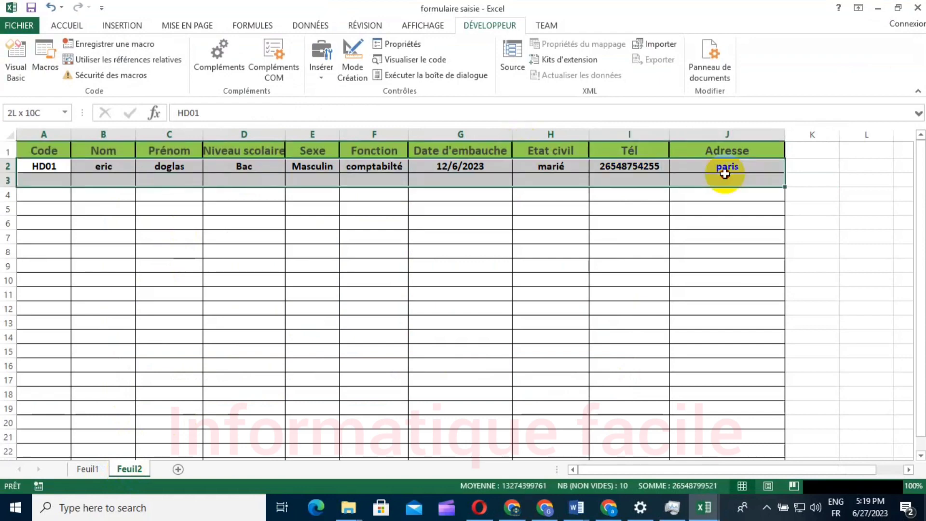
pyautogui.press('Delete')
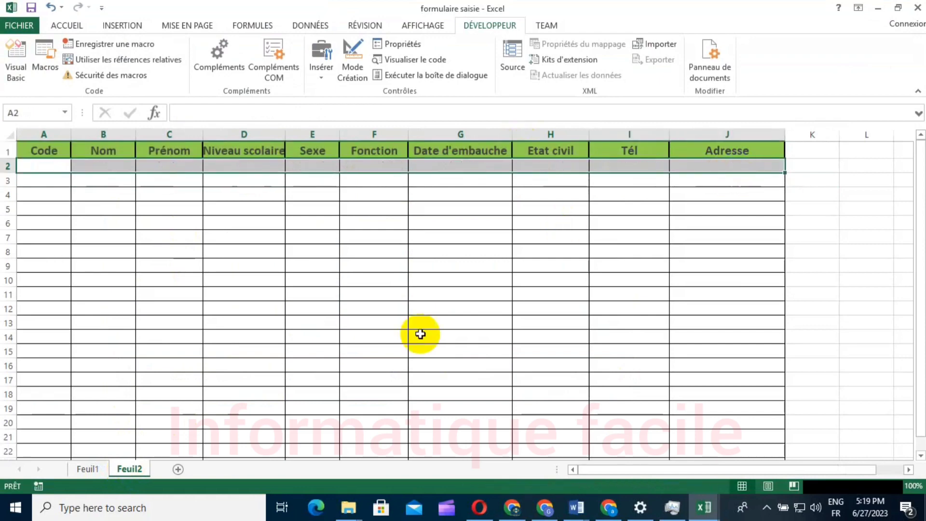
pyautogui.click(419, 333)
# Step: Save the HD01 form entry with Ajouter and verify it reappears in Feuil2 row 2
pyautogui.click(93, 469)
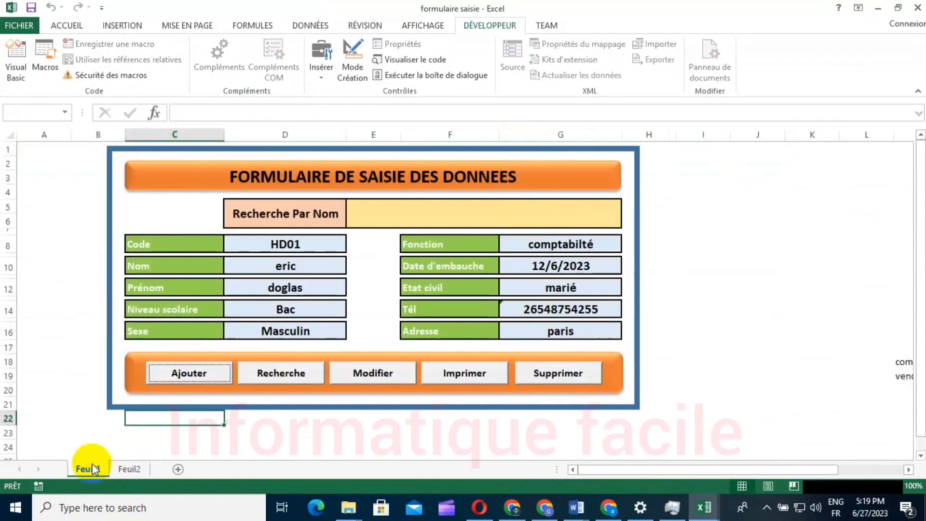
pyautogui.click(191, 375)
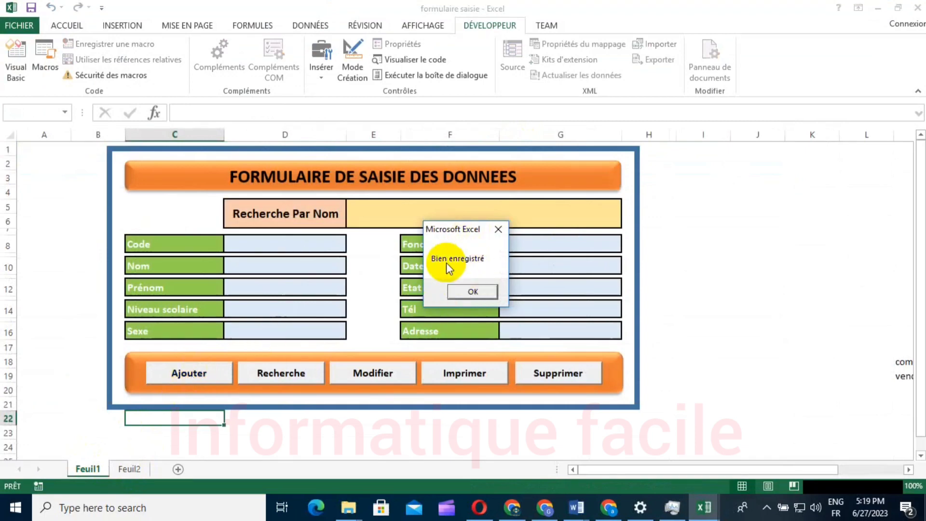
pyautogui.click(472, 291)
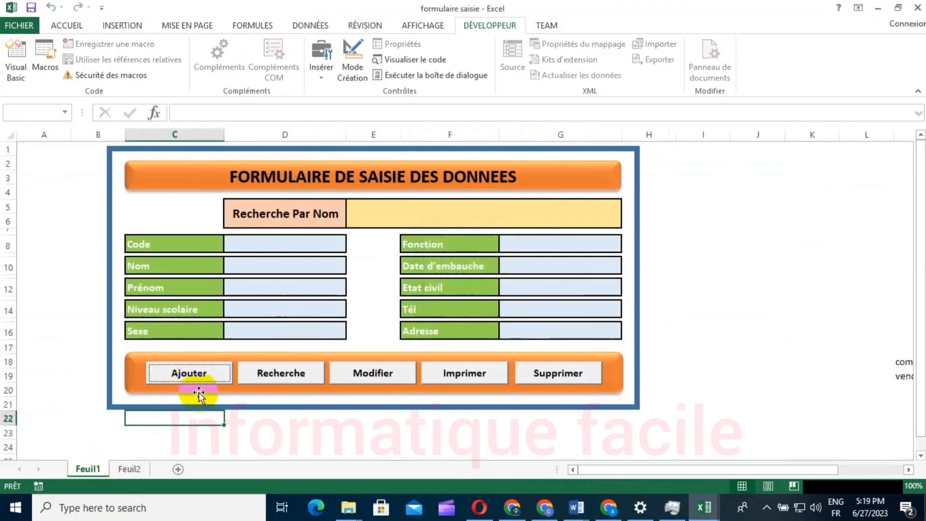
pyautogui.click(129, 468)
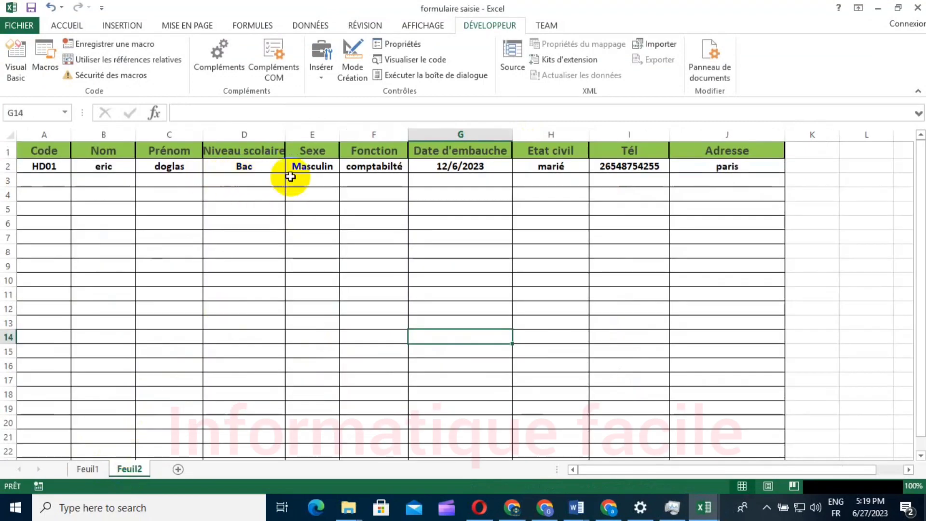
pyautogui.click(88, 466)
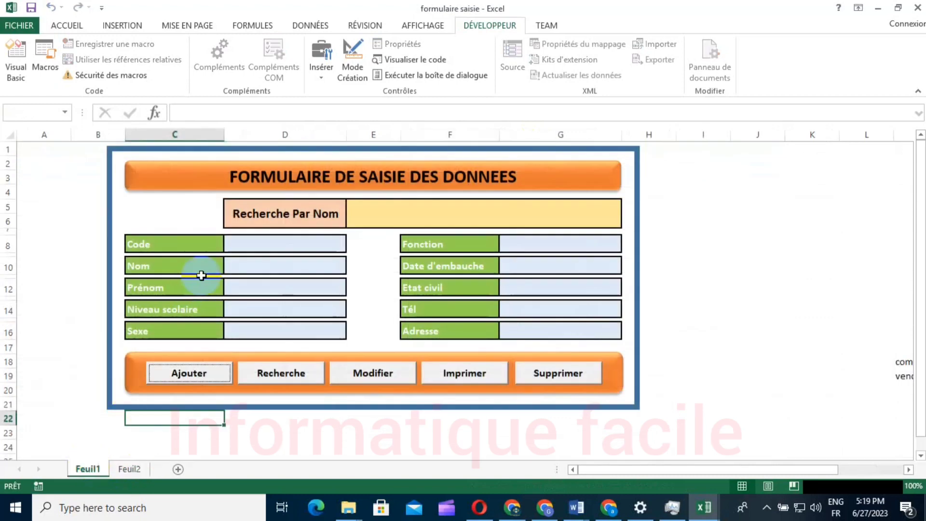
# Step: Enter code HB02 plus the employee's last and first name
pyautogui.click(278, 245)
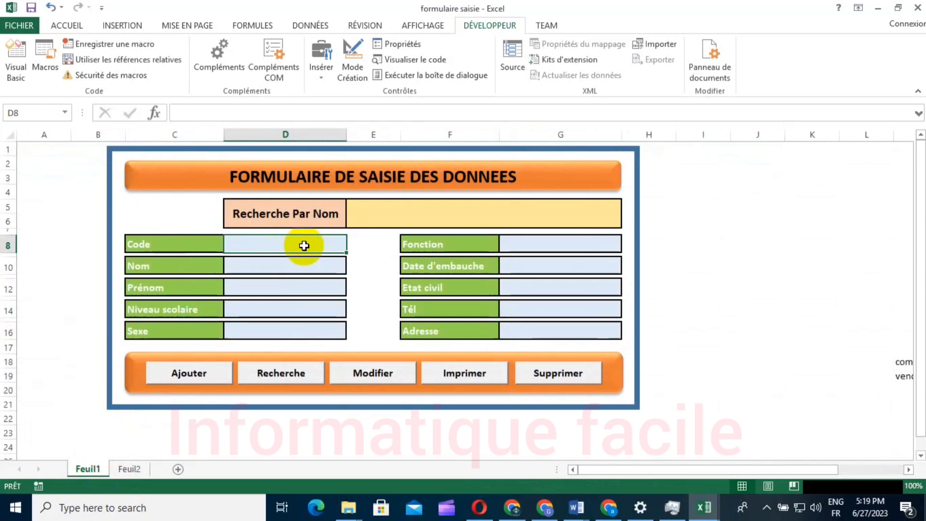
pyautogui.write('HB0')
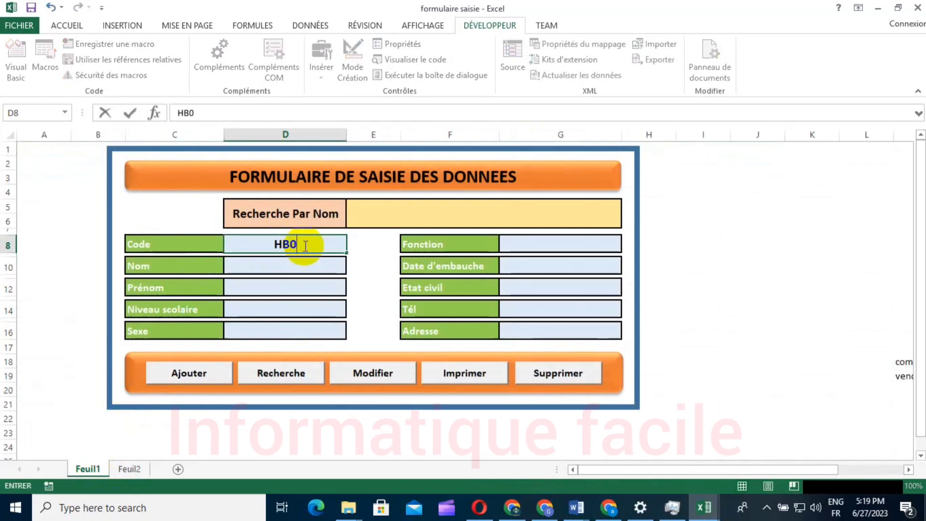
pyautogui.write('2')
pyautogui.click(301, 266)
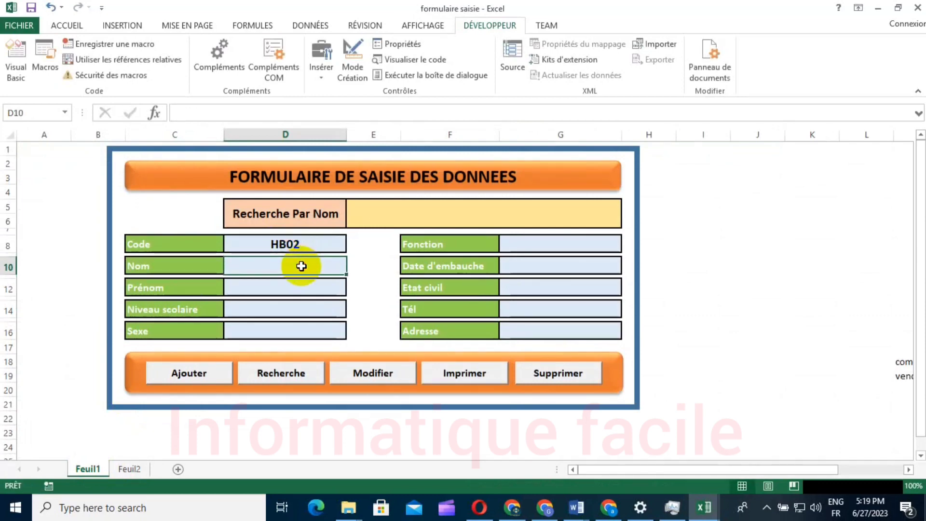
pyautogui.write('pascal')
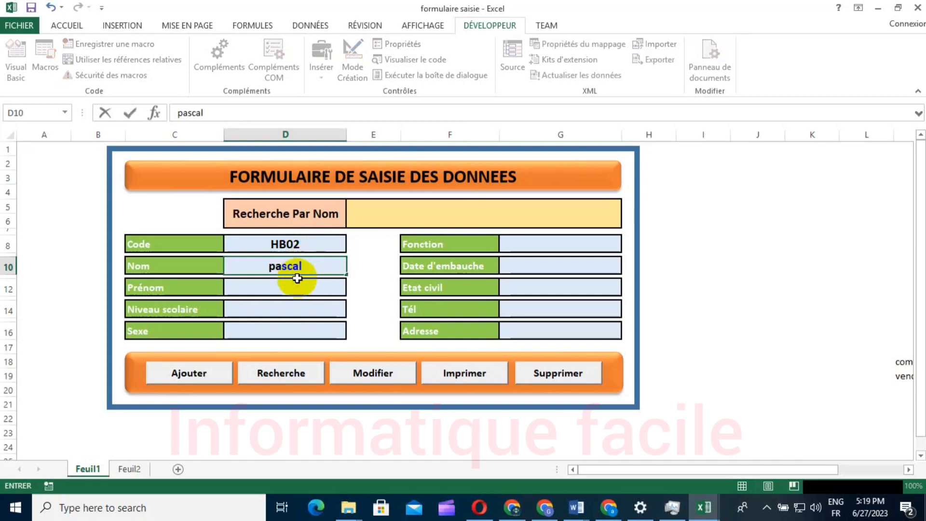
pyautogui.click(296, 284)
pyautogui.write('di')
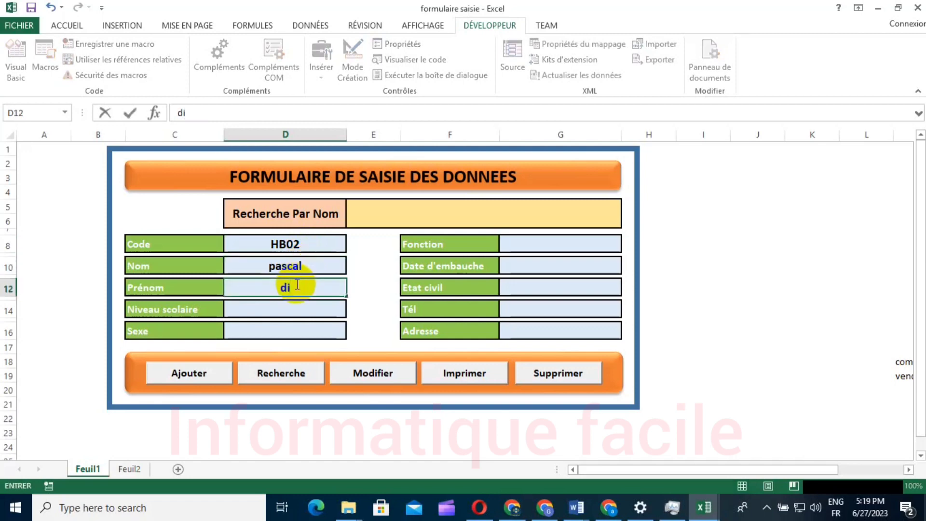
# Step: Choose Bac+1 for Niveau scolaire and Masculin for Sexe
pyautogui.click(289, 309)
pyautogui.click(353, 311)
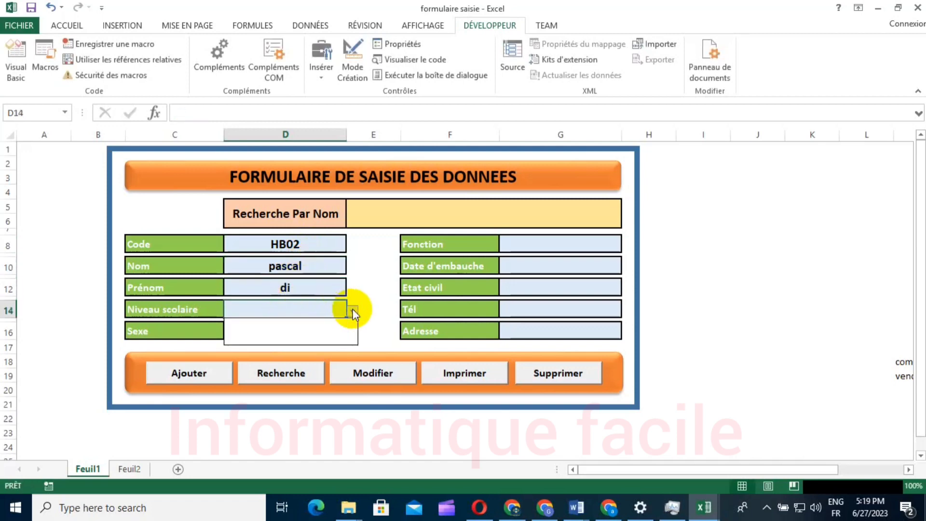
pyautogui.click(314, 333)
pyautogui.click(322, 331)
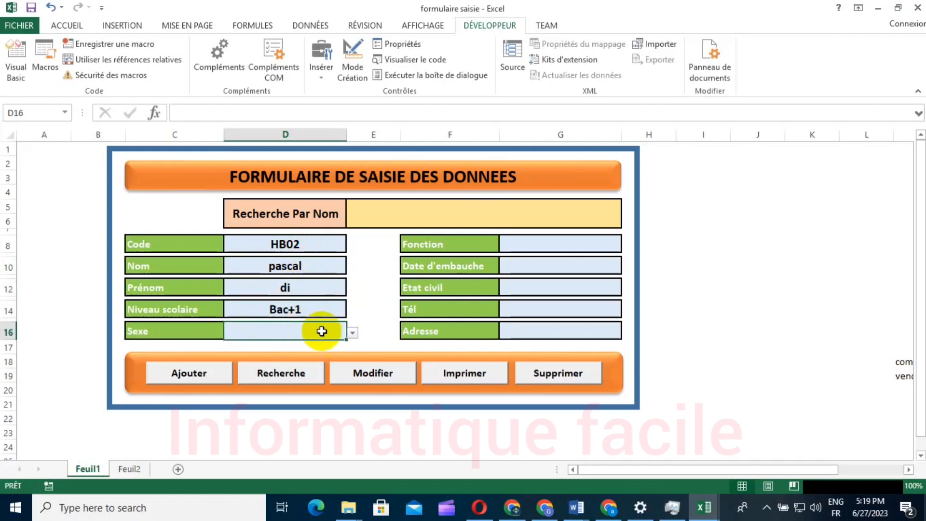
pyautogui.click(353, 332)
pyautogui.click(313, 346)
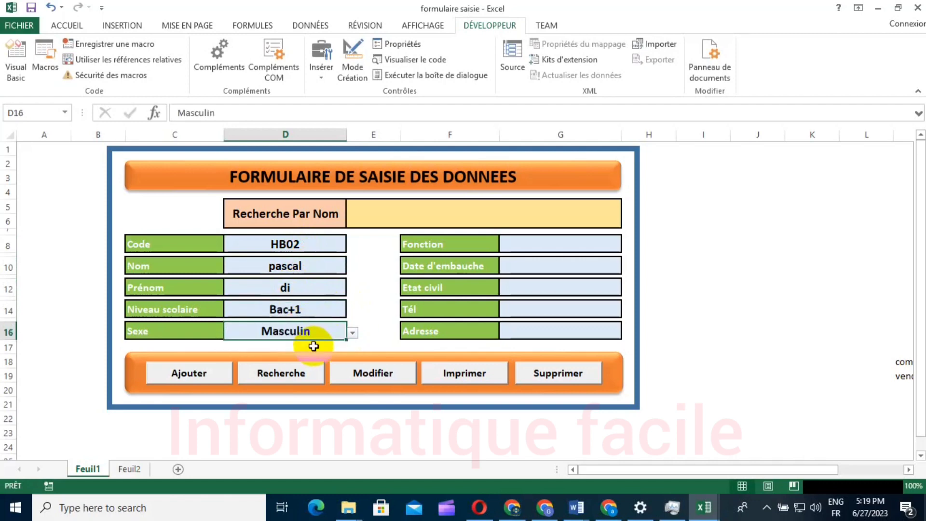
# Step: Set Fonction to vendeur, hire date 27/06/2023, and Etat civil to marié
pyautogui.click(552, 245)
pyautogui.click(626, 245)
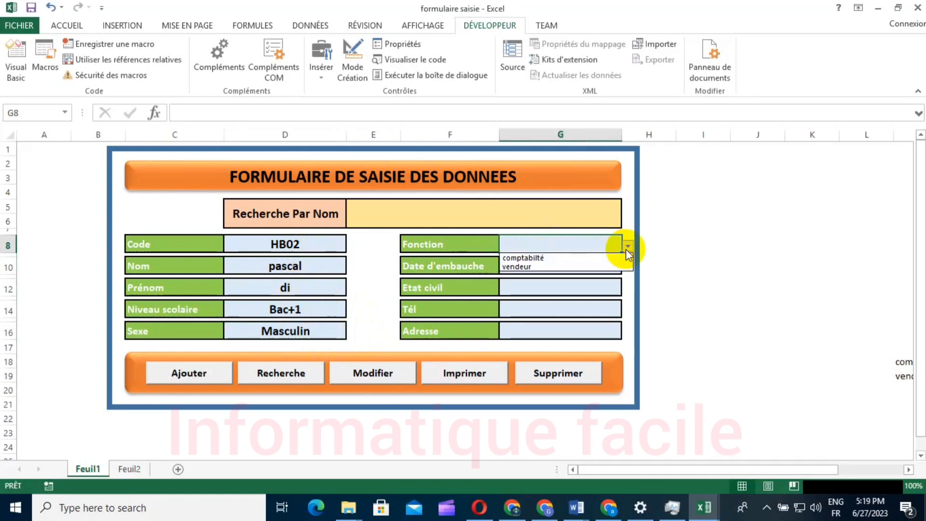
pyautogui.click(595, 266)
pyautogui.click(579, 266)
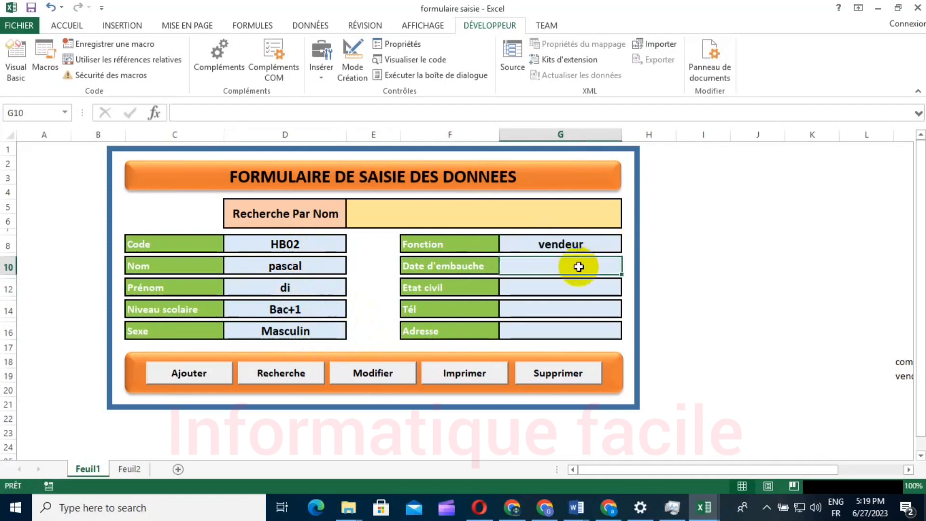
pyautogui.write('27')
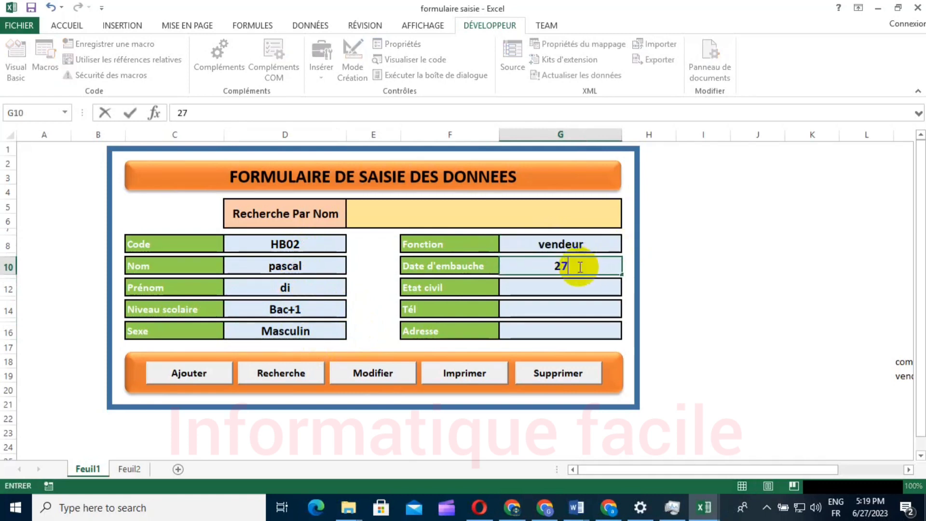
pyautogui.write('/06/')
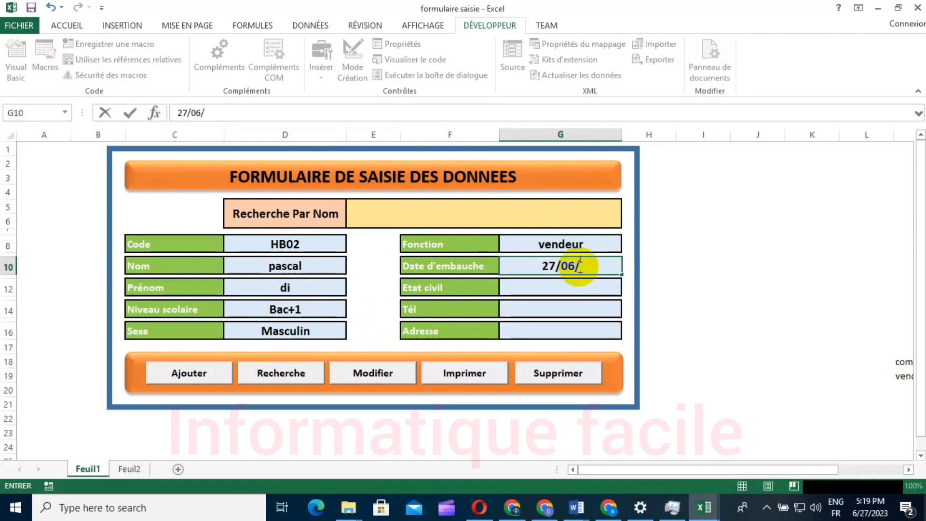
pyautogui.write('2023')
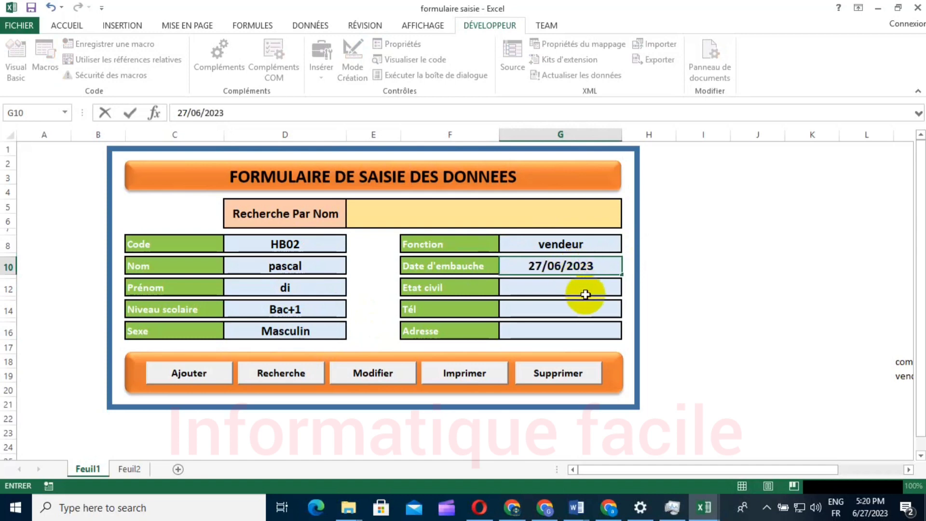
pyautogui.click(586, 294)
pyautogui.click(628, 289)
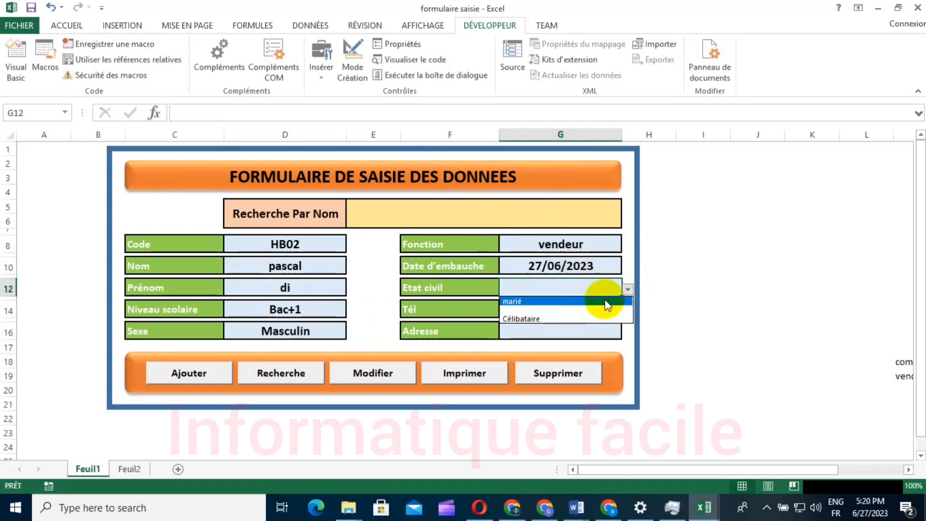
pyautogui.click(605, 299)
# Step: Enter the phone number and address Nice, then save the record and confirm
pyautogui.click(592, 308)
pyautogui.write('5')
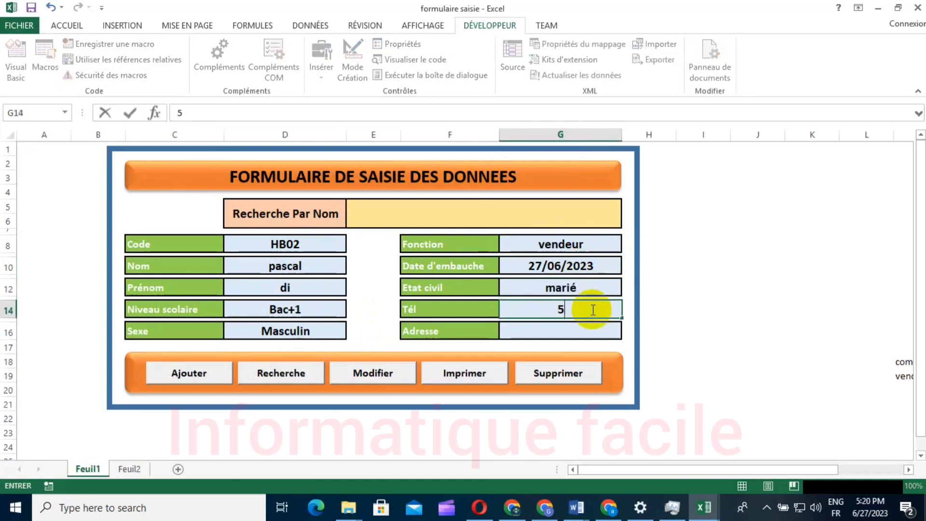
pyautogui.write('755')
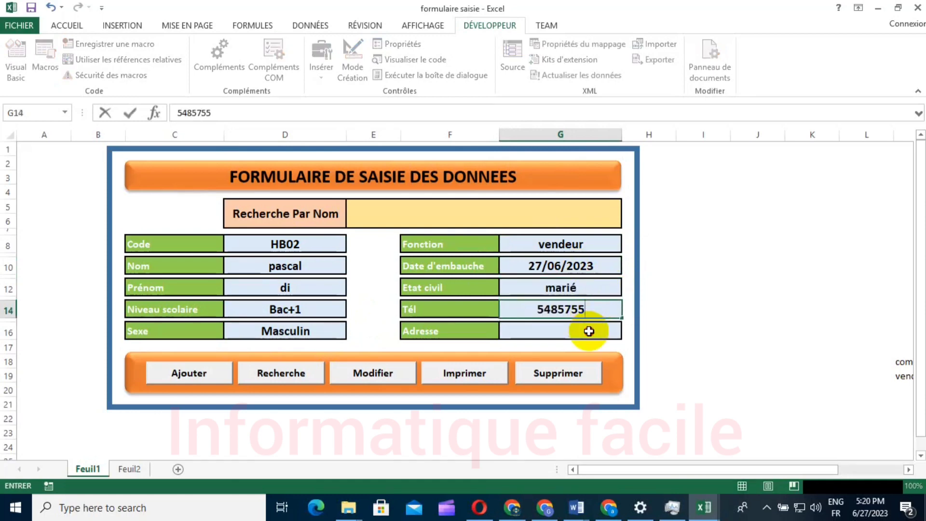
pyautogui.click(589, 331)
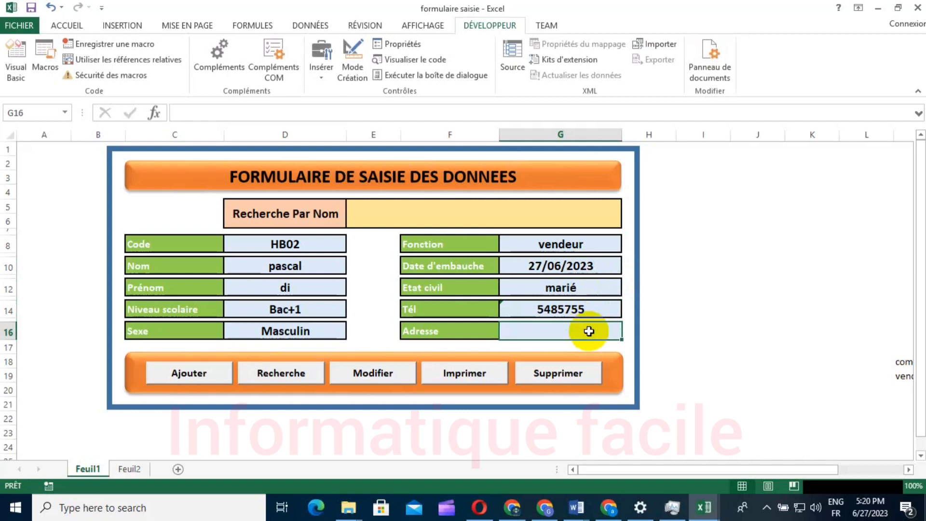
pyautogui.write('Nice')
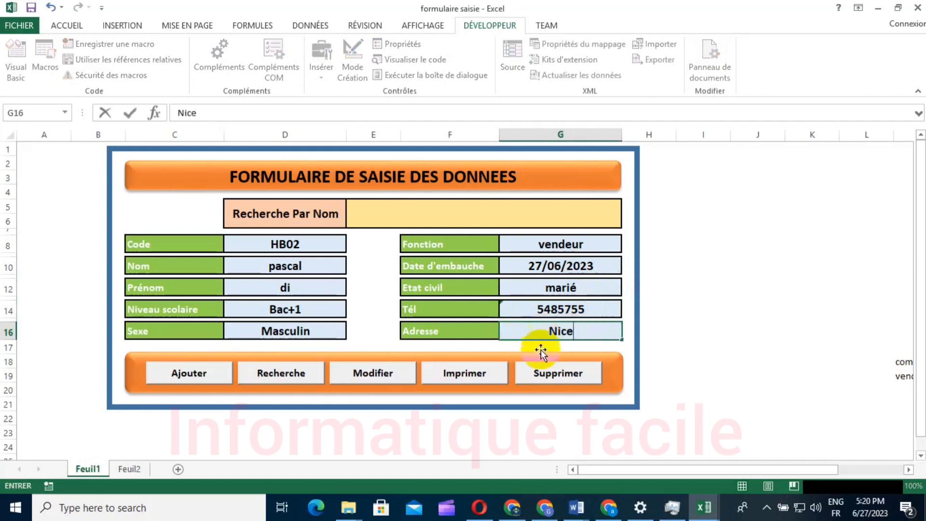
pyautogui.click(200, 372)
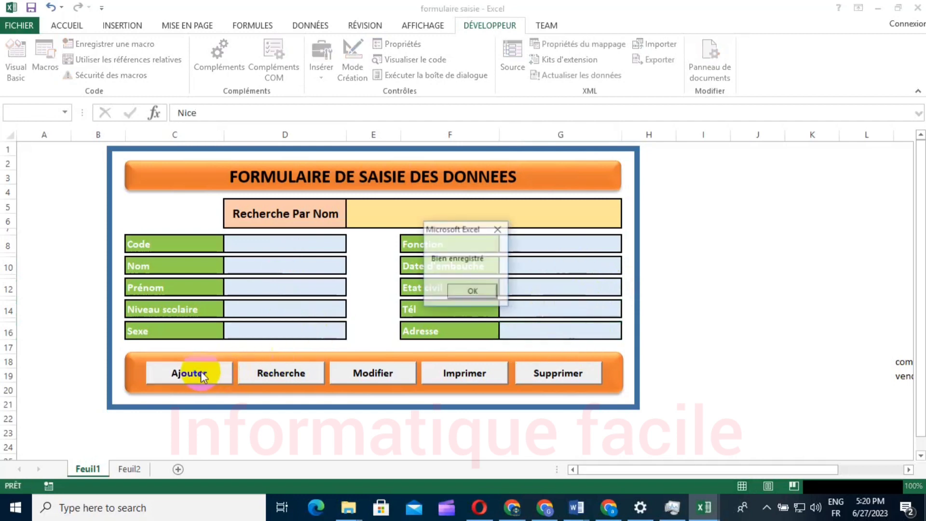
pyautogui.click(473, 292)
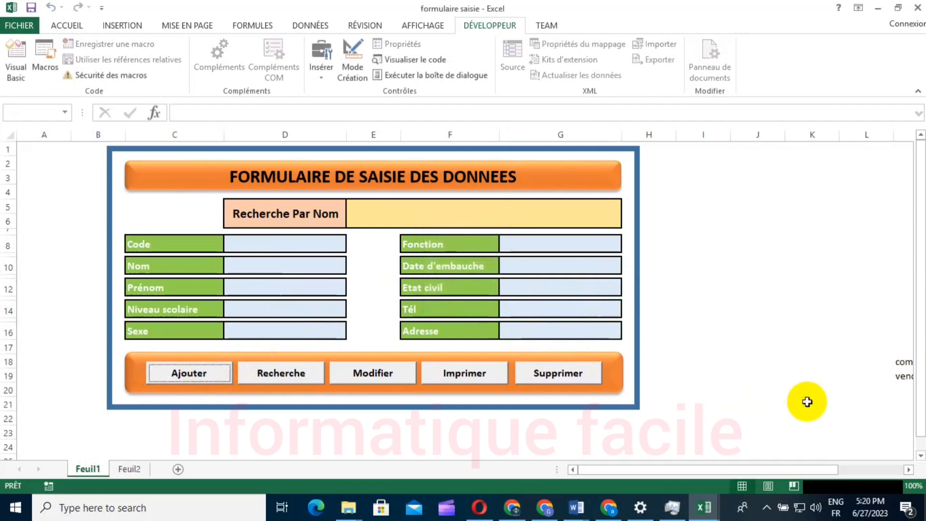